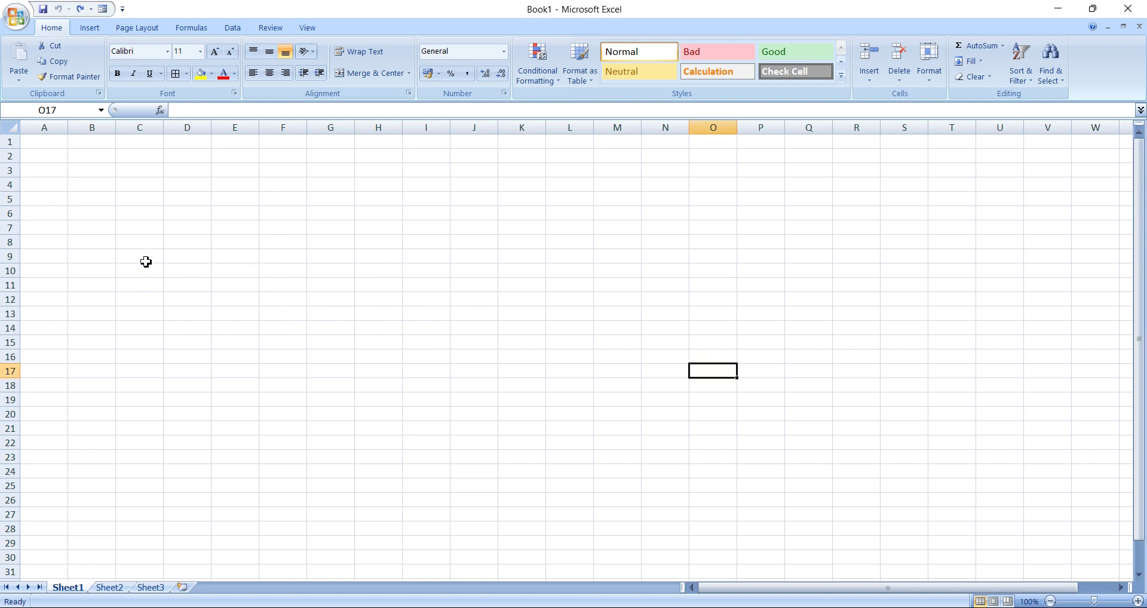
# Select every cell of the blank Sheet1 with Ctrl+A.
pyautogui.click(214, 274)
pyautogui.click(171, 269)
pyautogui.click(132, 268)
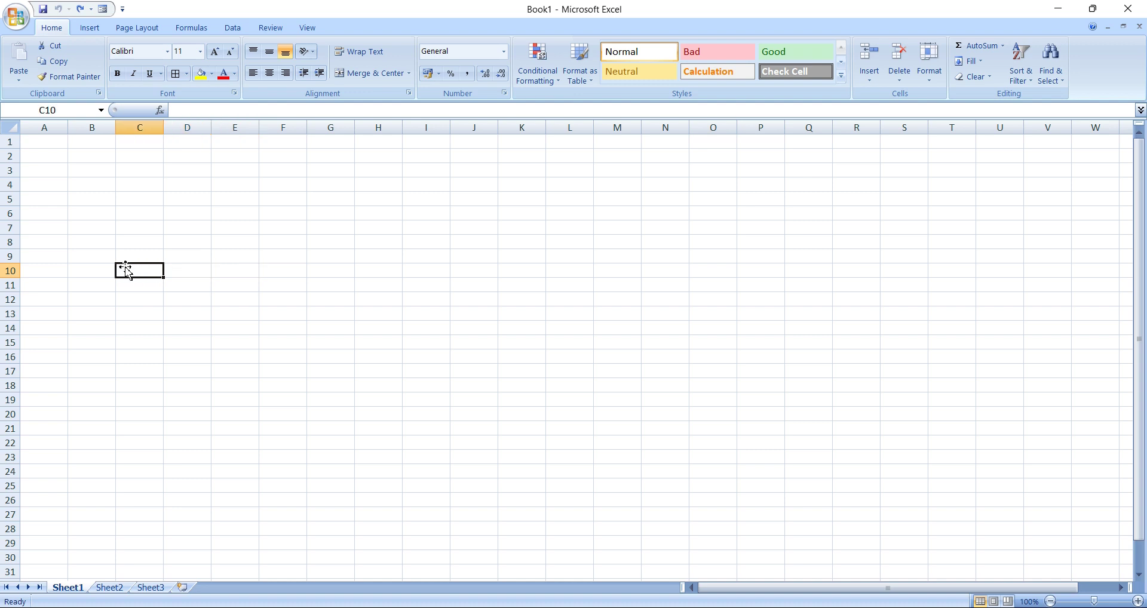
pyautogui.click(100, 261)
pyautogui.click(392, 343)
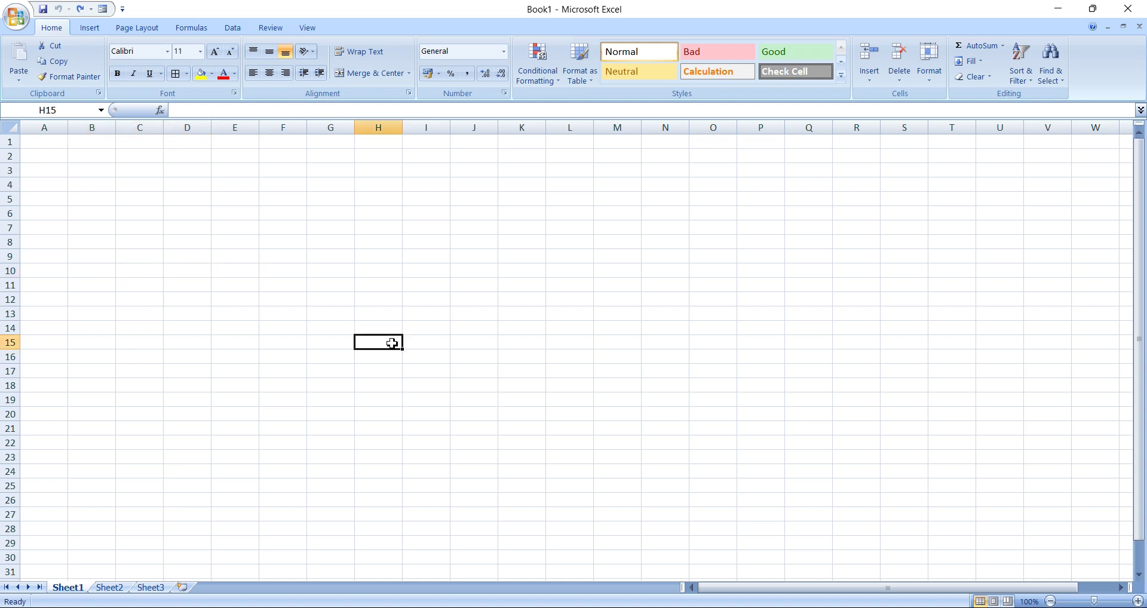
pyautogui.hotkey('ctrl', 'a')
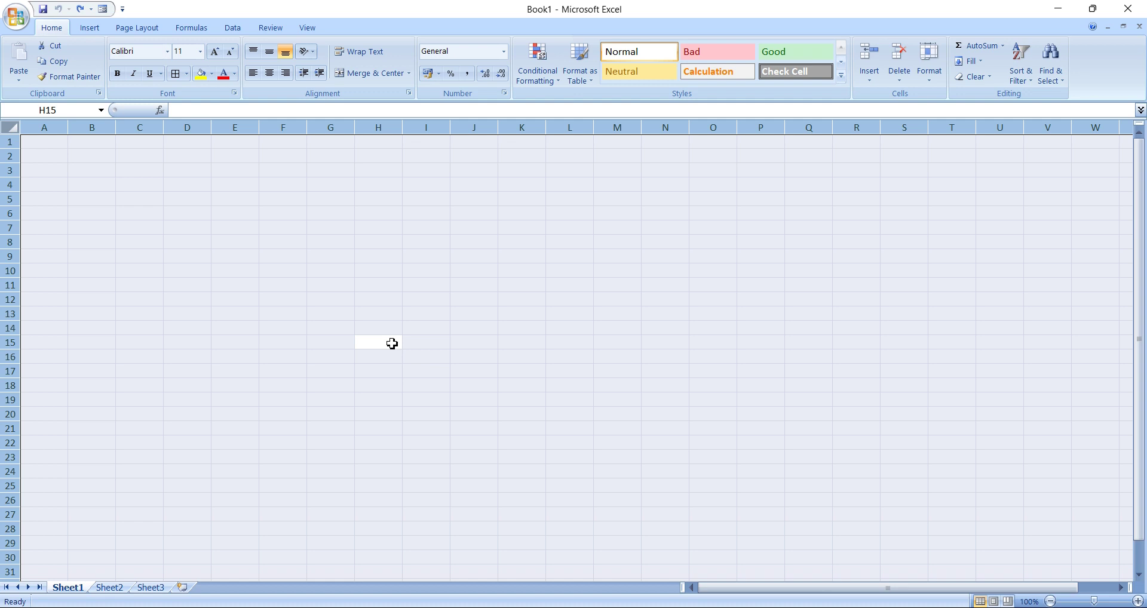
# Apply All Borders to the entire sheet, then select cell A1.
pyautogui.click(187, 73)
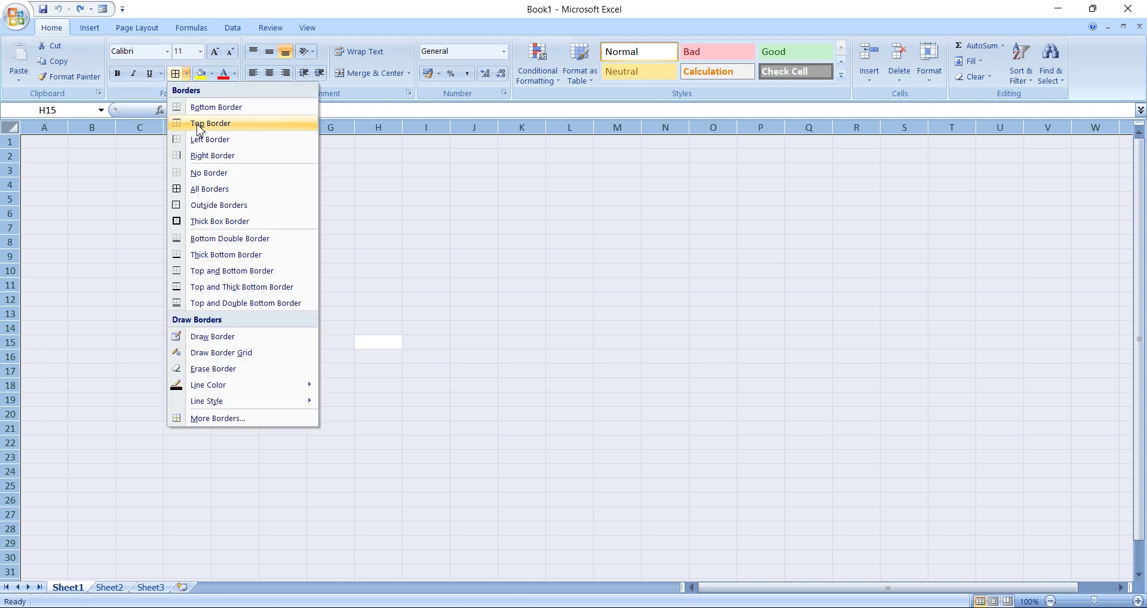
pyautogui.click(226, 196)
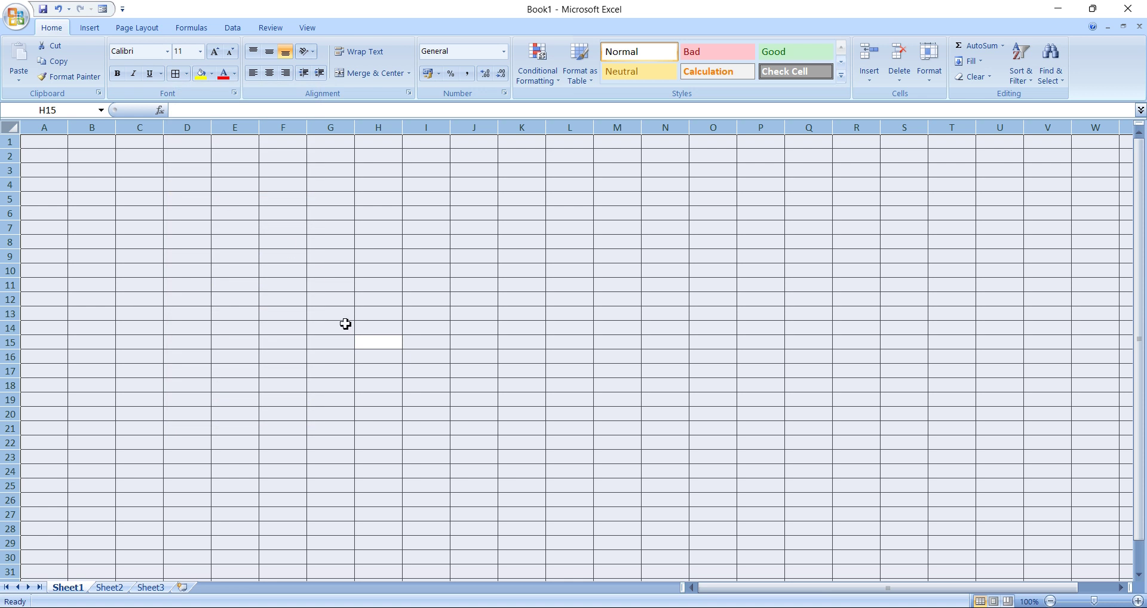
pyautogui.click(346, 326)
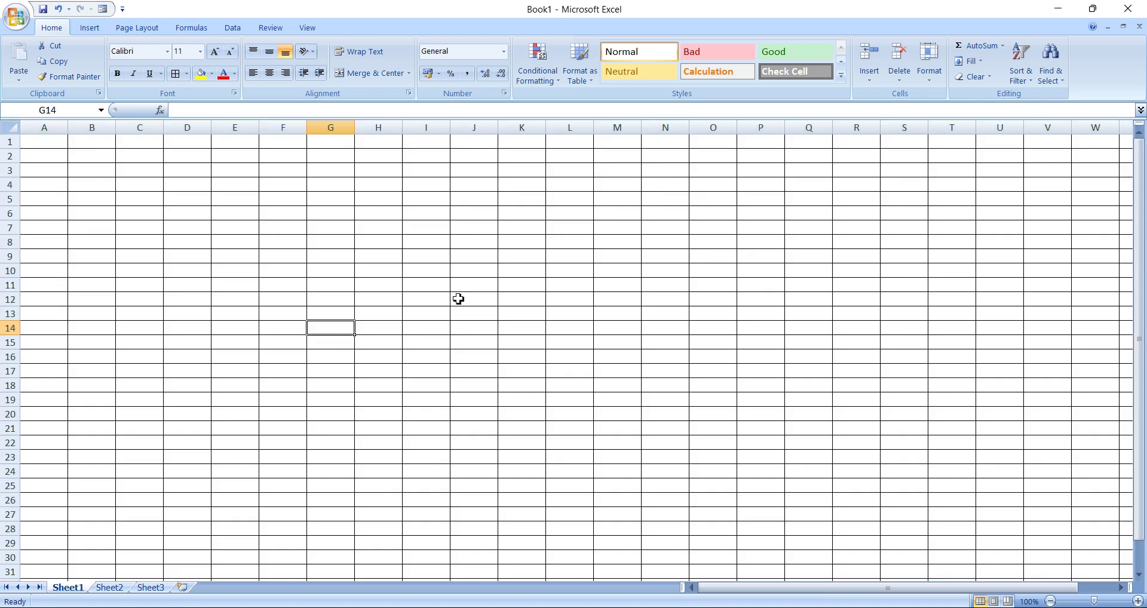
pyautogui.click(206, 197)
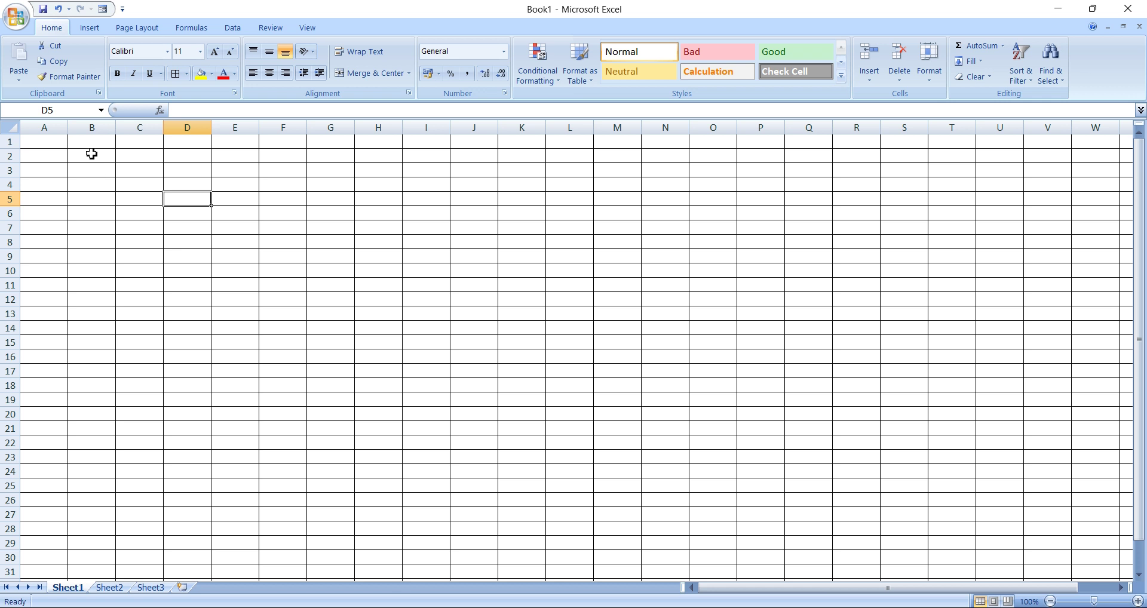
pyautogui.moveTo(92, 143); pyautogui.dragTo(262, 182)
pyautogui.click(239, 294)
pyautogui.click(36, 145)
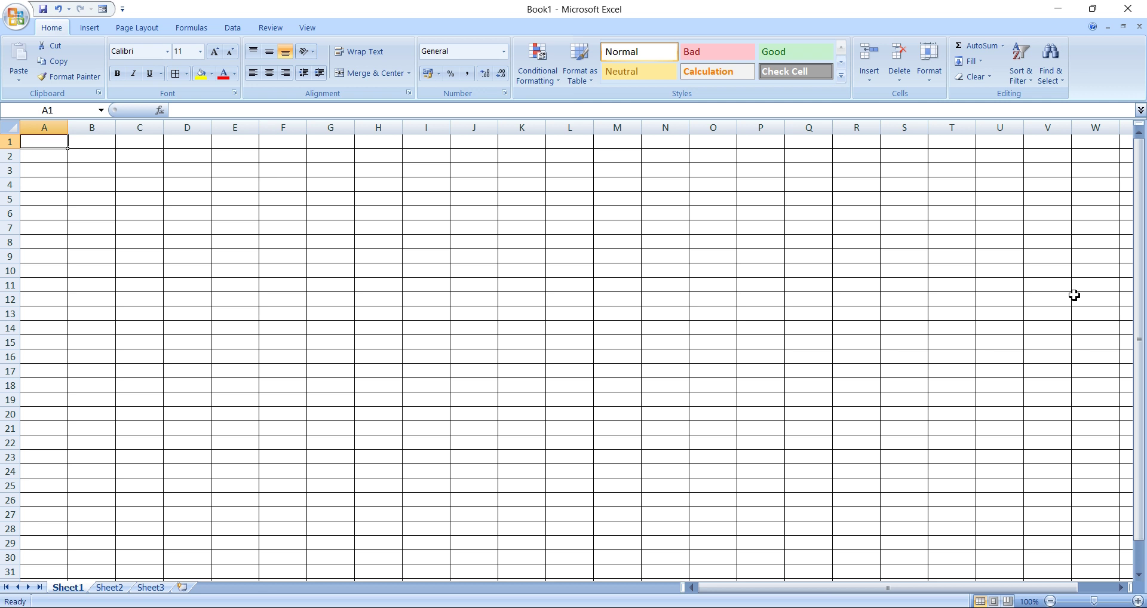
# Enter headers Name, Date Of Birth, Gender, Category and Marital Status in A1:E1.
pyautogui.write('Name')
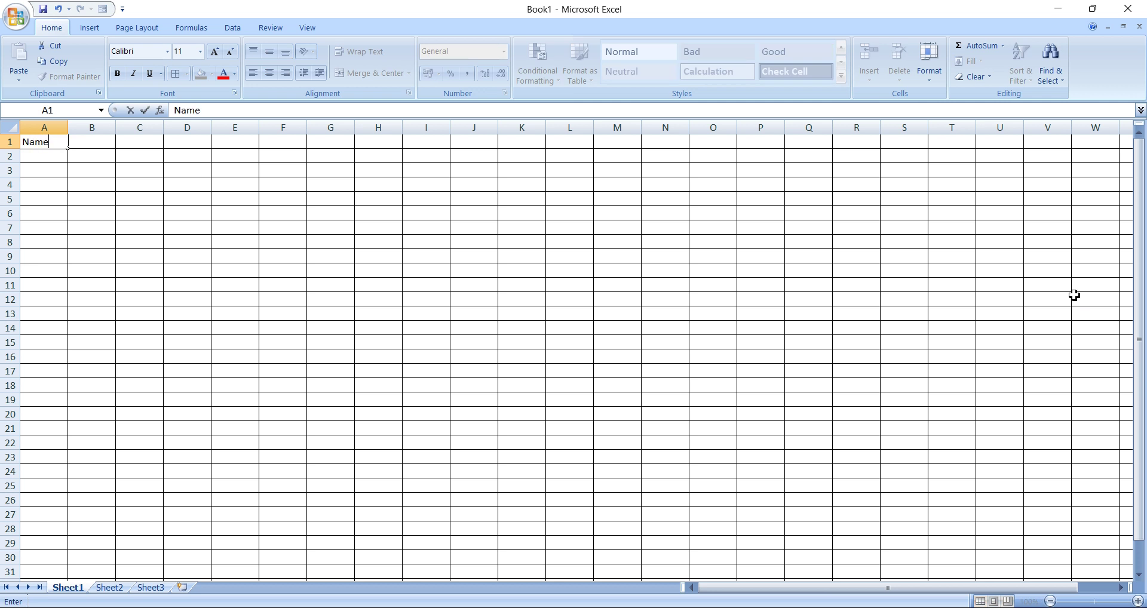
pyautogui.press('Tab')
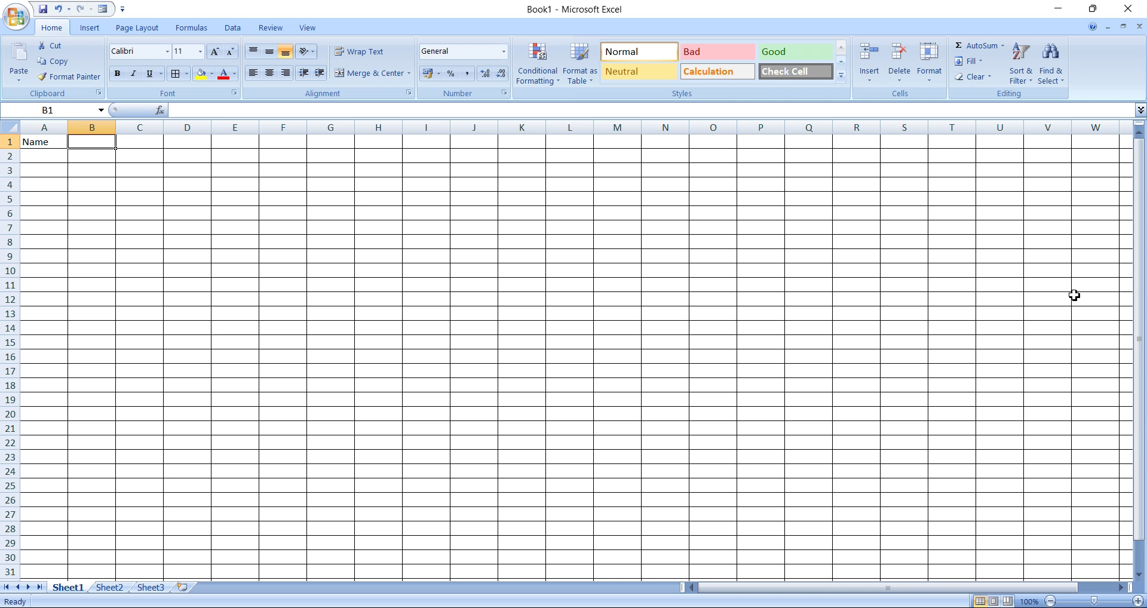
pyautogui.write('Date')
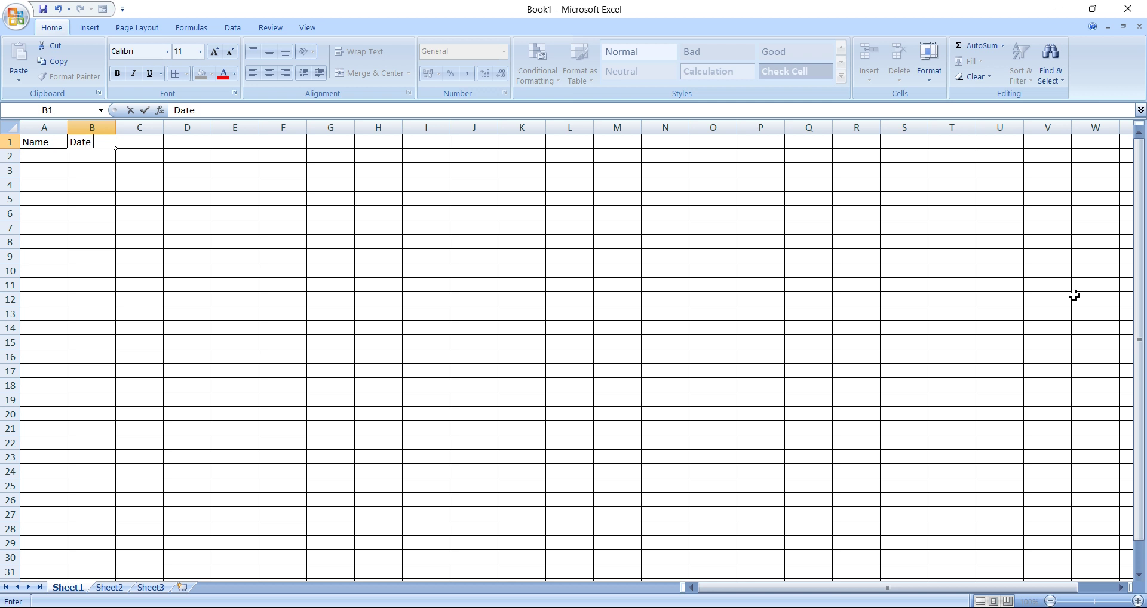
pyautogui.write(' Of Birth')
pyautogui.press('Tab')
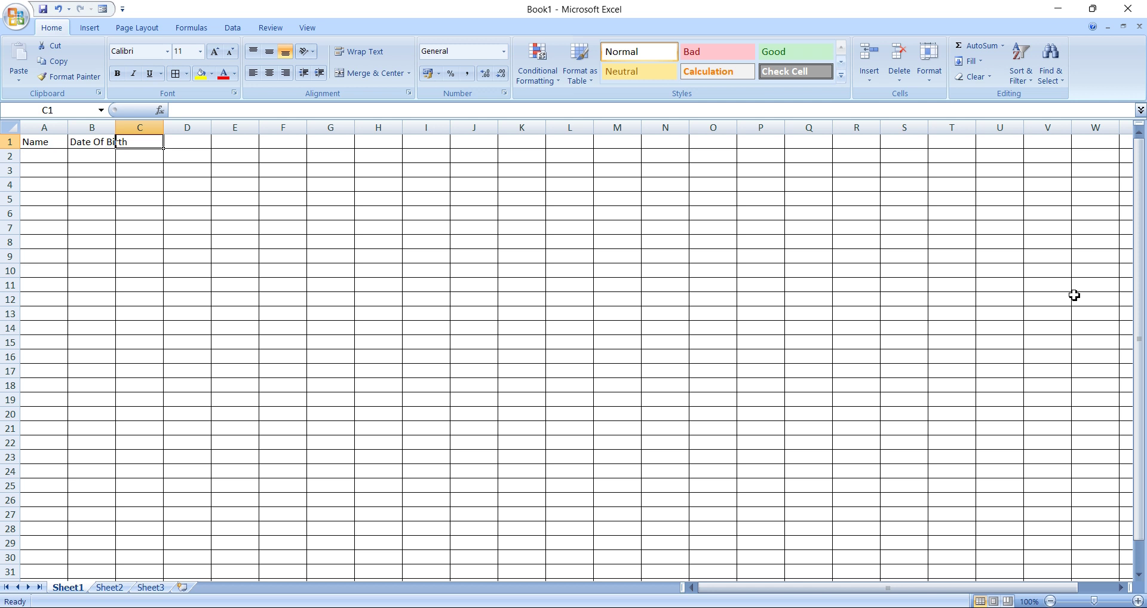
pyautogui.write('Ge')
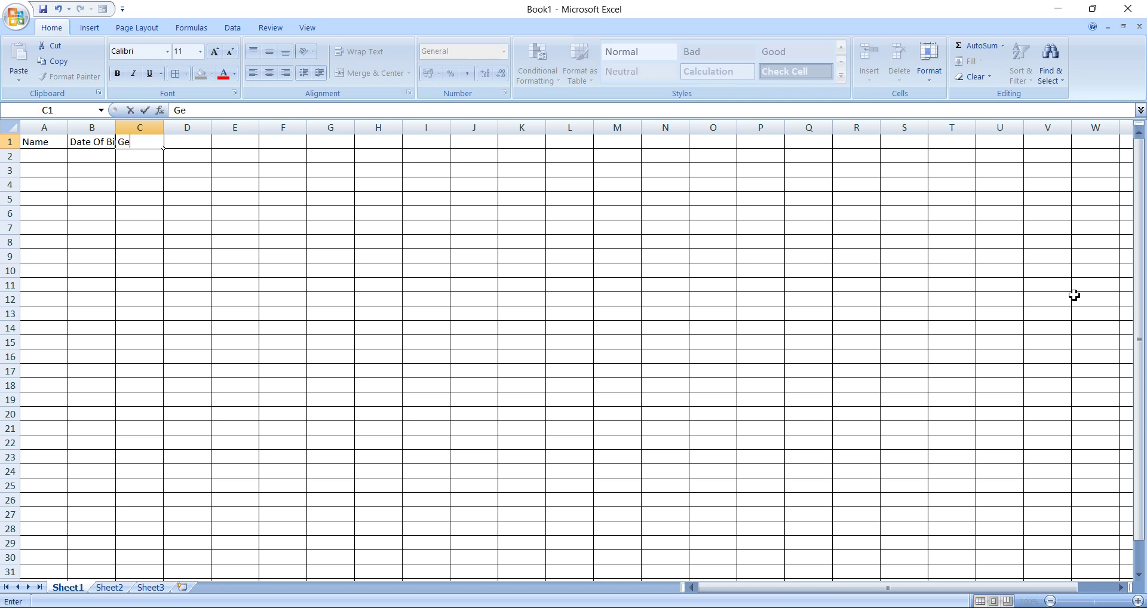
pyautogui.write('nder')
pyautogui.press('Tab')
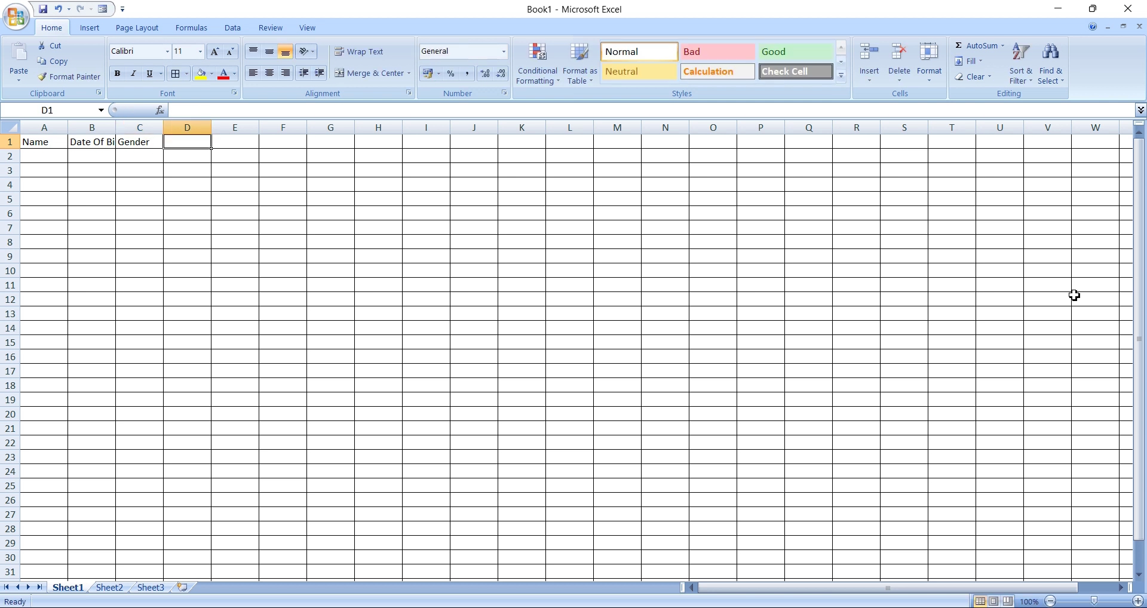
pyautogui.write('Category')
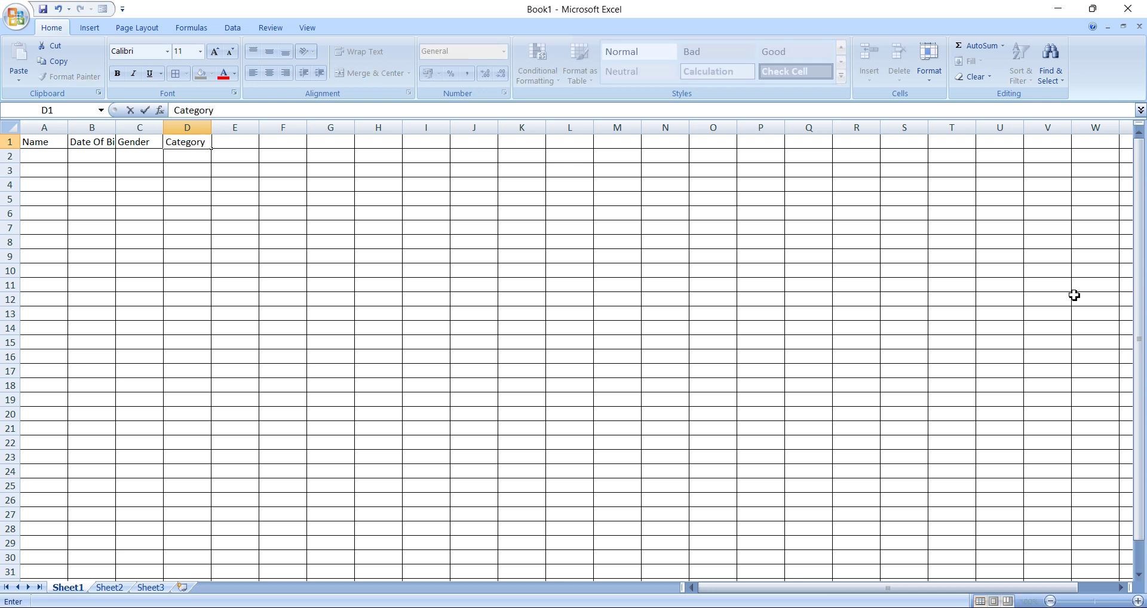
pyautogui.press('Tab')
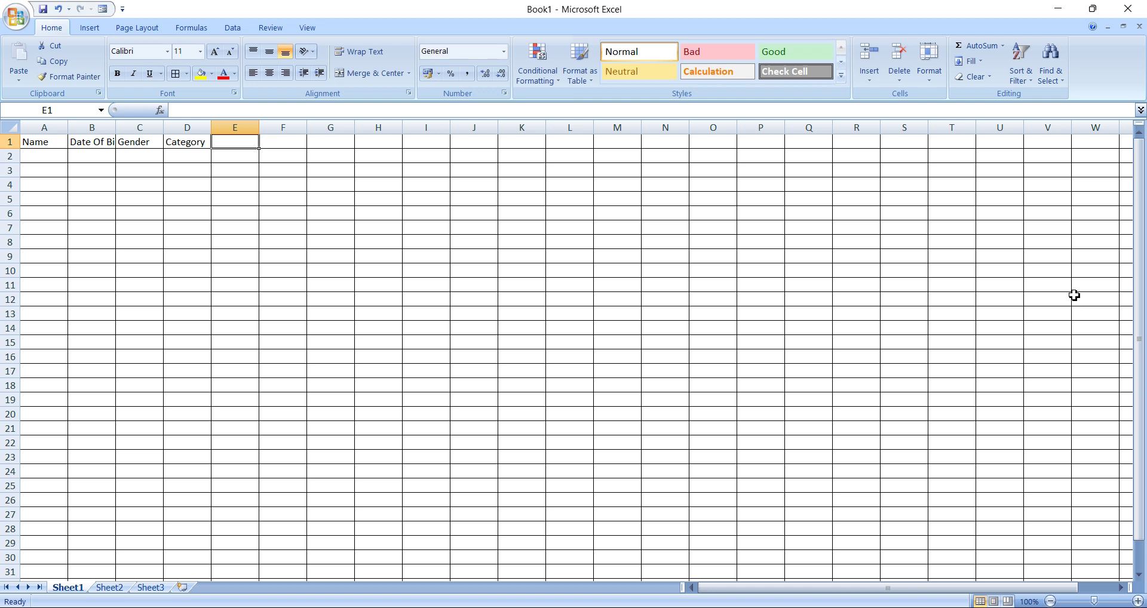
pyautogui.write('M')
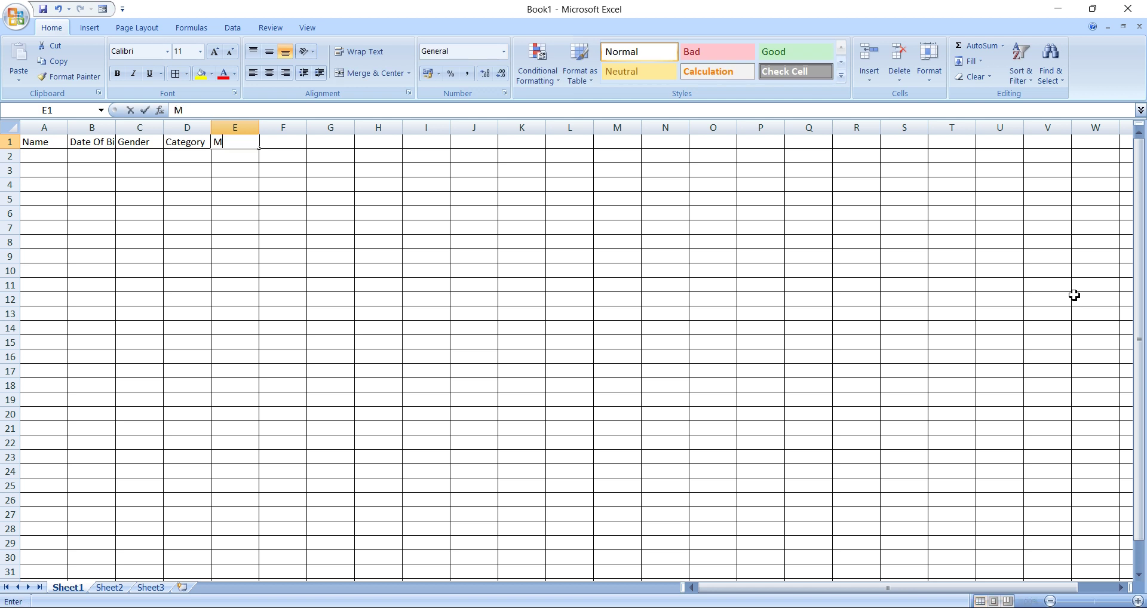
pyautogui.write('ari')
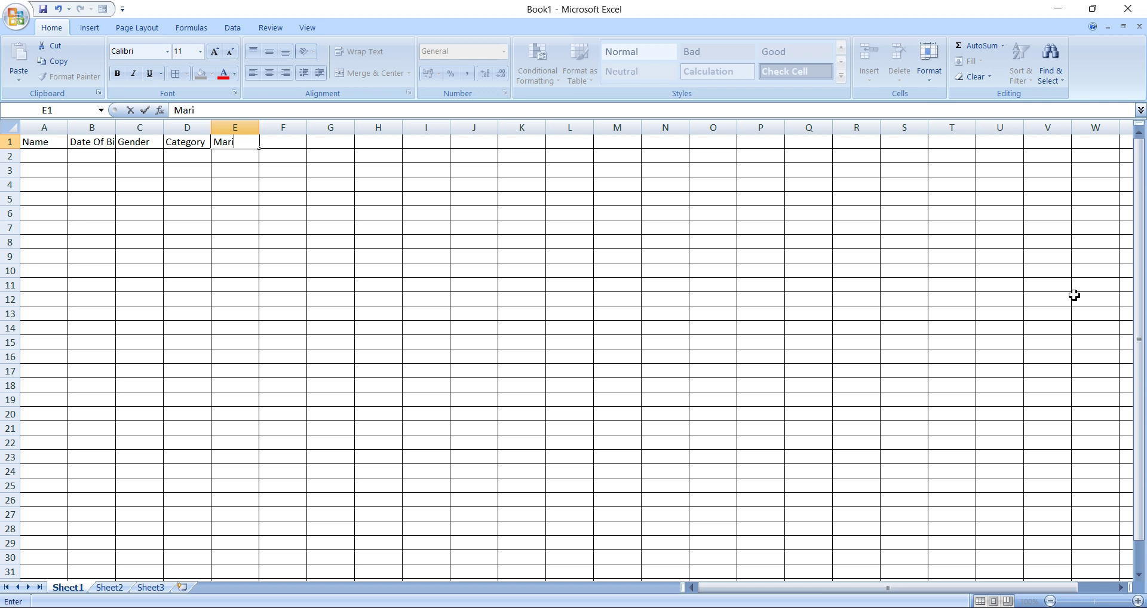
pyautogui.write('tal Status')
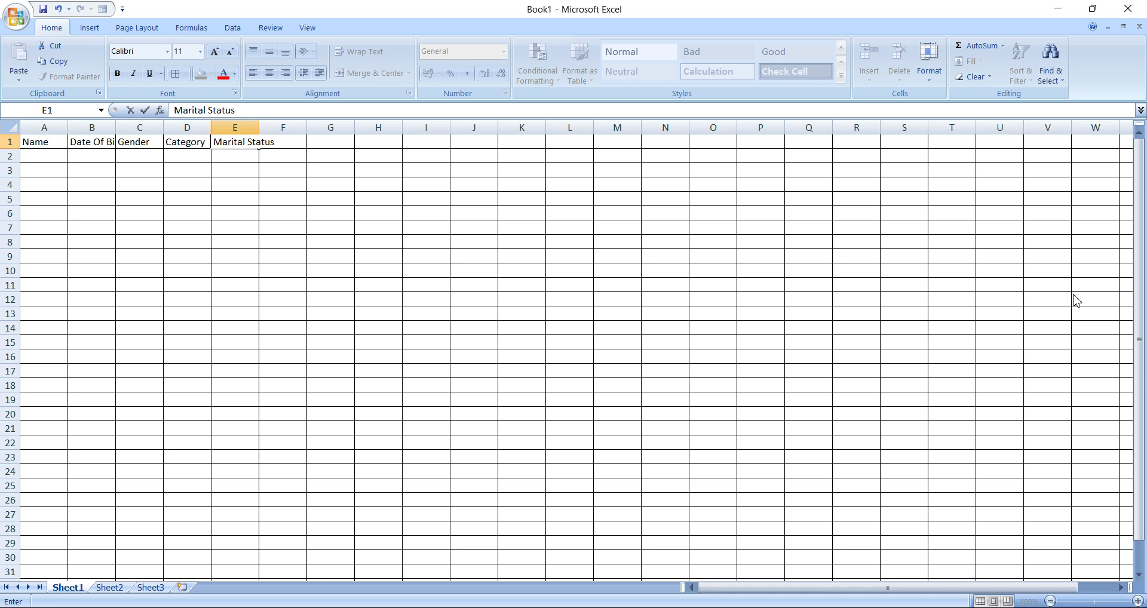
pyautogui.press('Tab')
# Enter headers Nationality, Aadhar No, Contact No and Address in F1:I1.
pyautogui.write('Na')
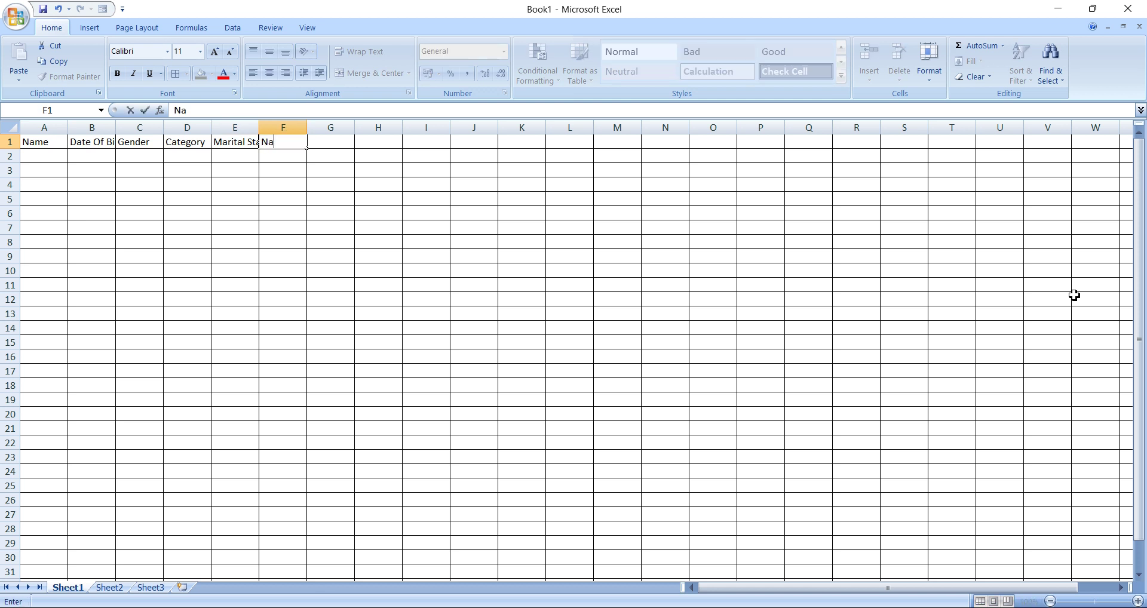
pyautogui.write('tionality')
pyautogui.press('Tab')
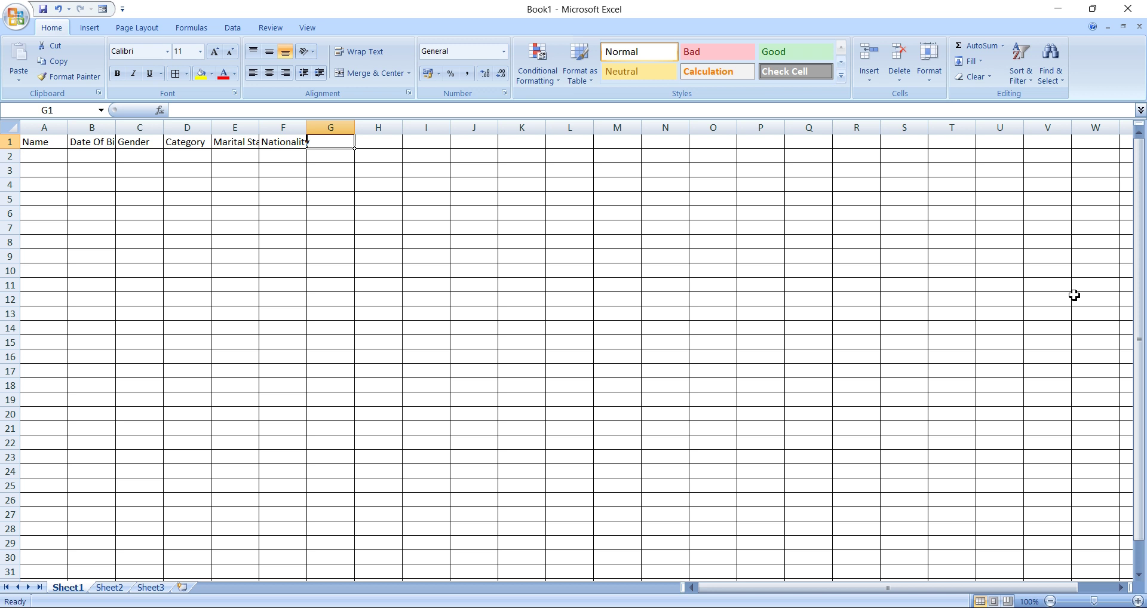
pyautogui.write('Add')
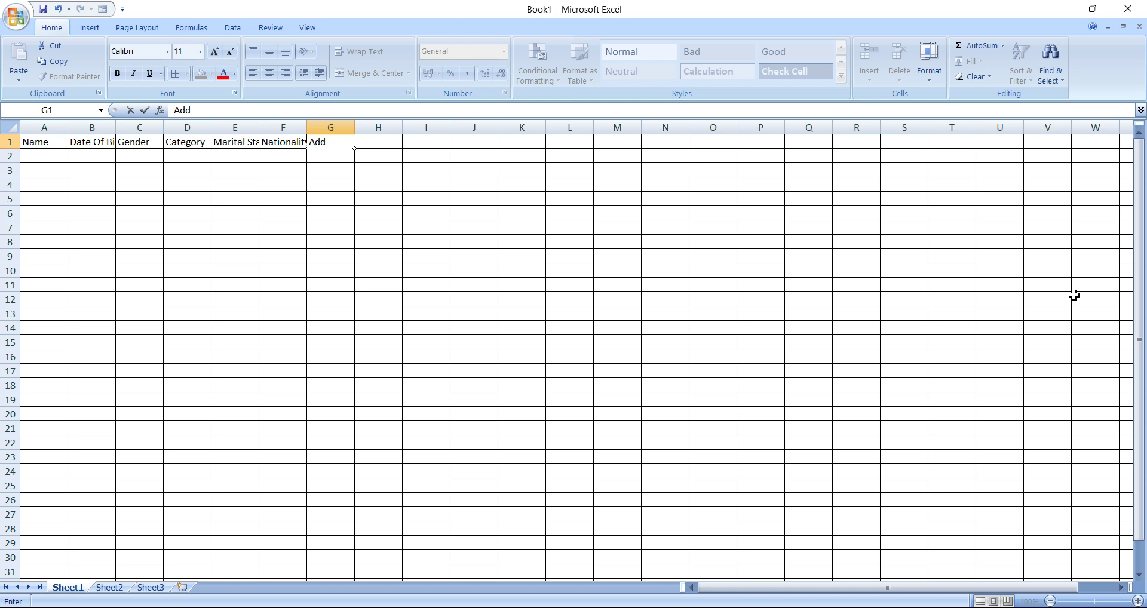
pyautogui.press('BackSpace')
pyautogui.press('BackSpace')
pyautogui.write('adhar No.')
pyautogui.press('Tab')
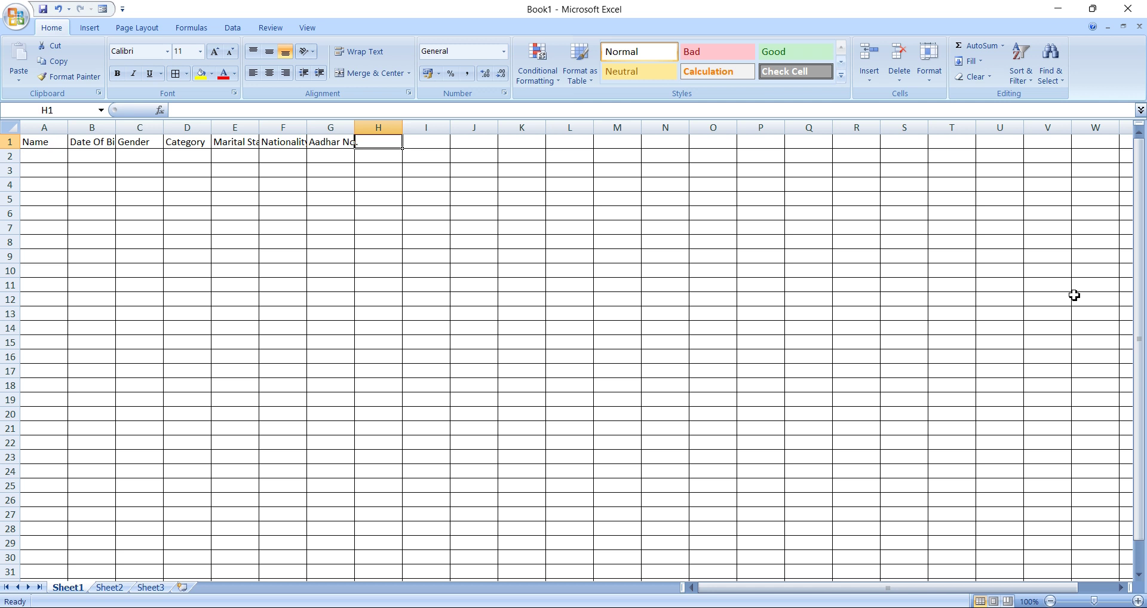
pyautogui.write('Con')
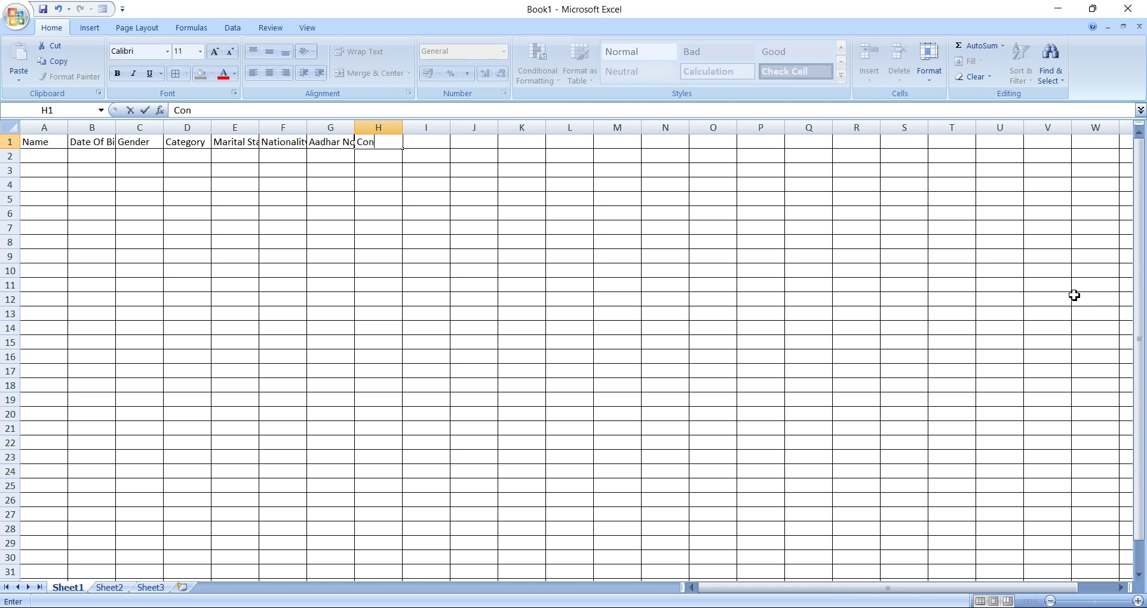
pyautogui.write('tact No.')
pyautogui.press('Tab')
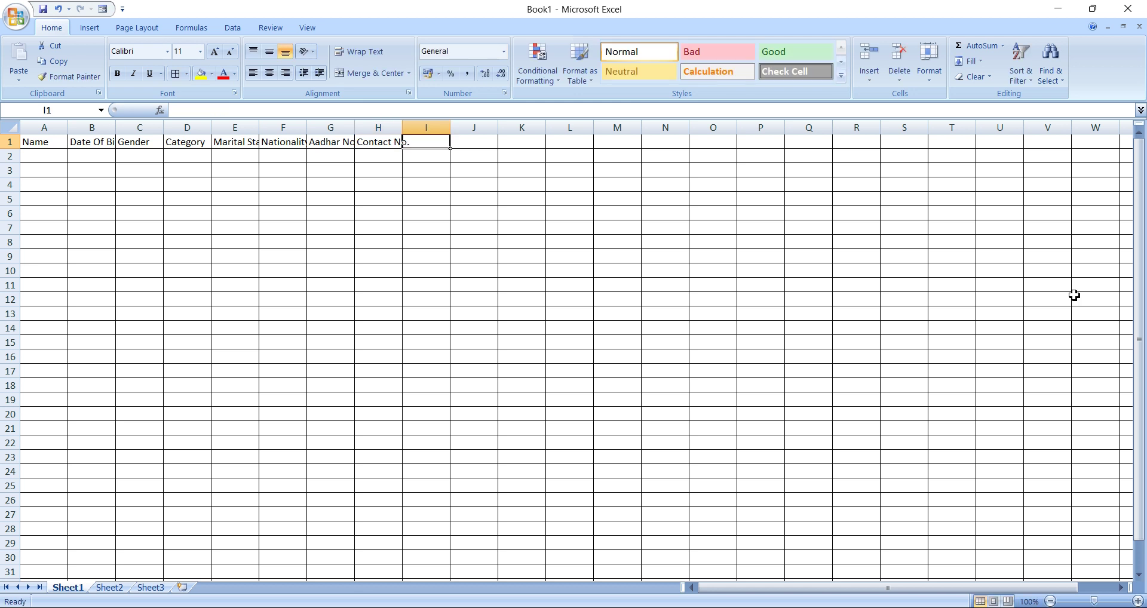
pyautogui.write('A')
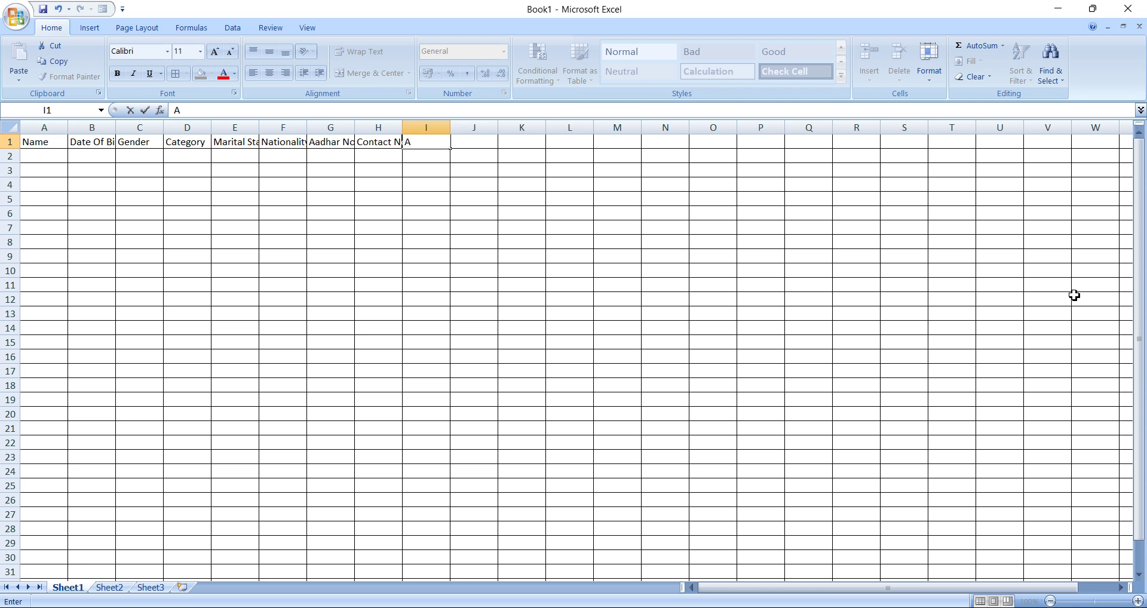
pyautogui.write('ddress')
# Set the header row A1:I1 to 36-point bold text.
pyautogui.click(236, 272)
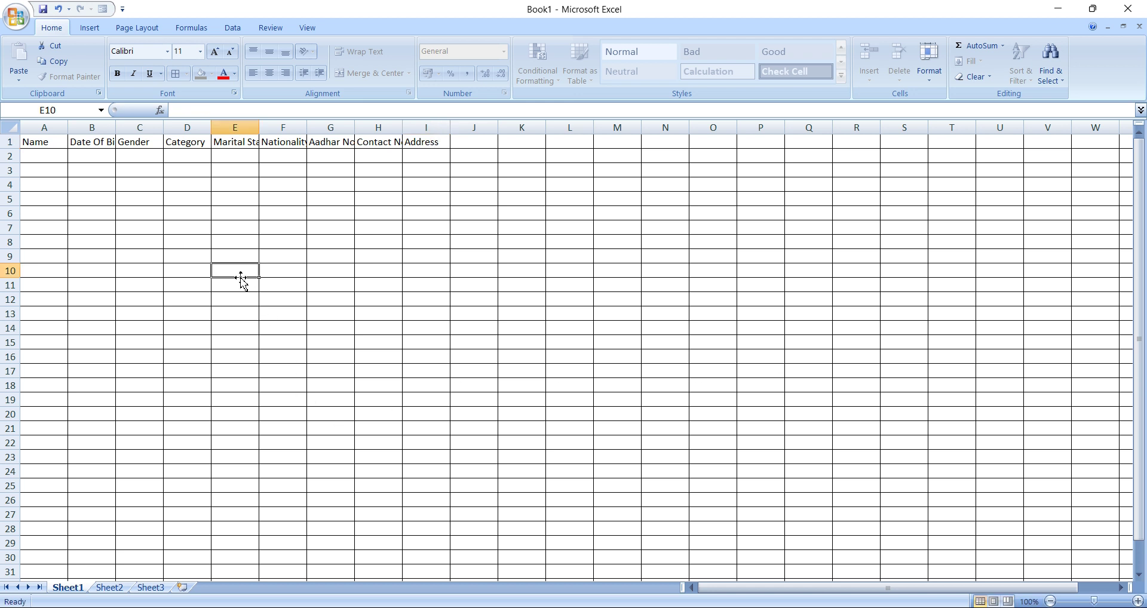
pyautogui.moveTo(36, 141); pyautogui.dragTo(442, 144)
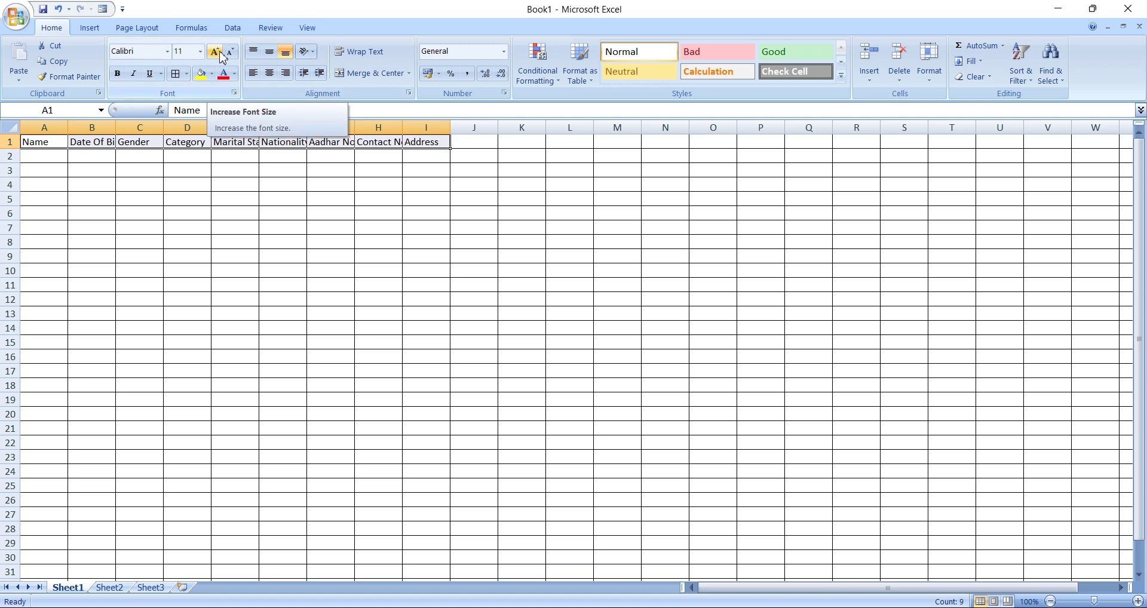
pyautogui.click(221, 57)
pyautogui.click(222, 56)
pyautogui.click(221, 57)
pyautogui.click(222, 57)
pyautogui.click(222, 57)
pyautogui.click(221, 56)
pyautogui.click(222, 57)
pyautogui.click(221, 57)
pyautogui.click(222, 57)
pyautogui.click(222, 57)
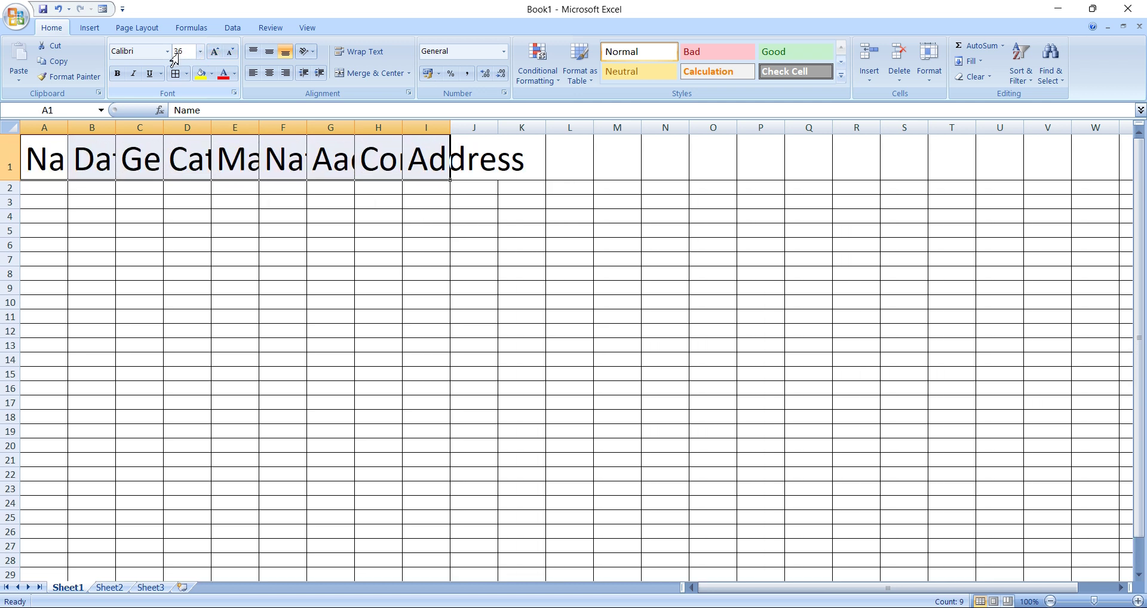
pyautogui.click(118, 76)
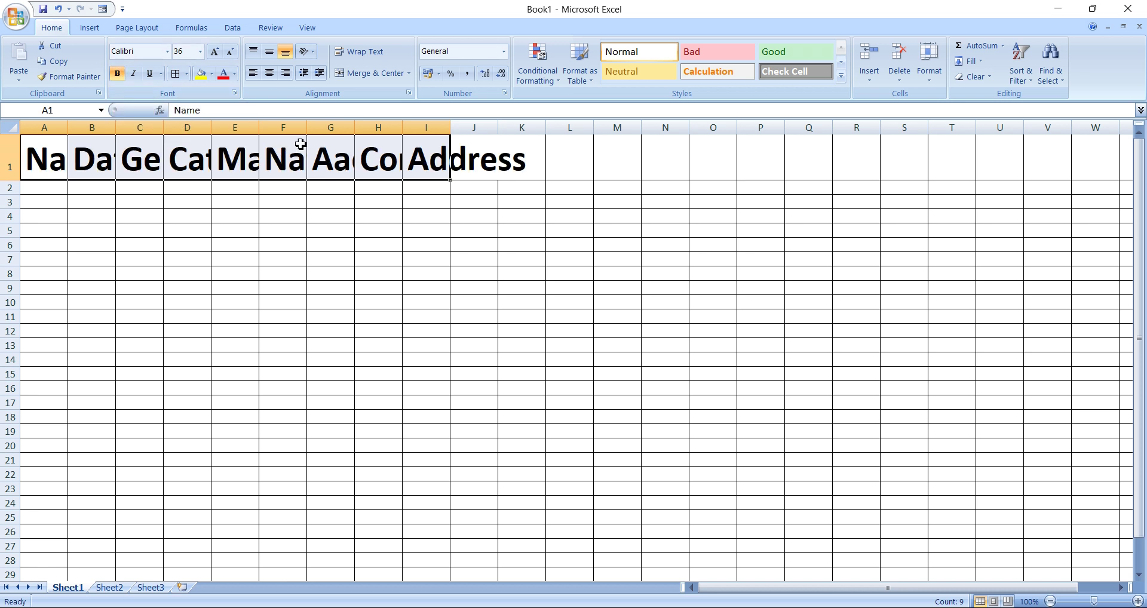
# Reduce the headers to 18 pt and AutoFit columns A–I to their headings.
pyautogui.click(937, 64)
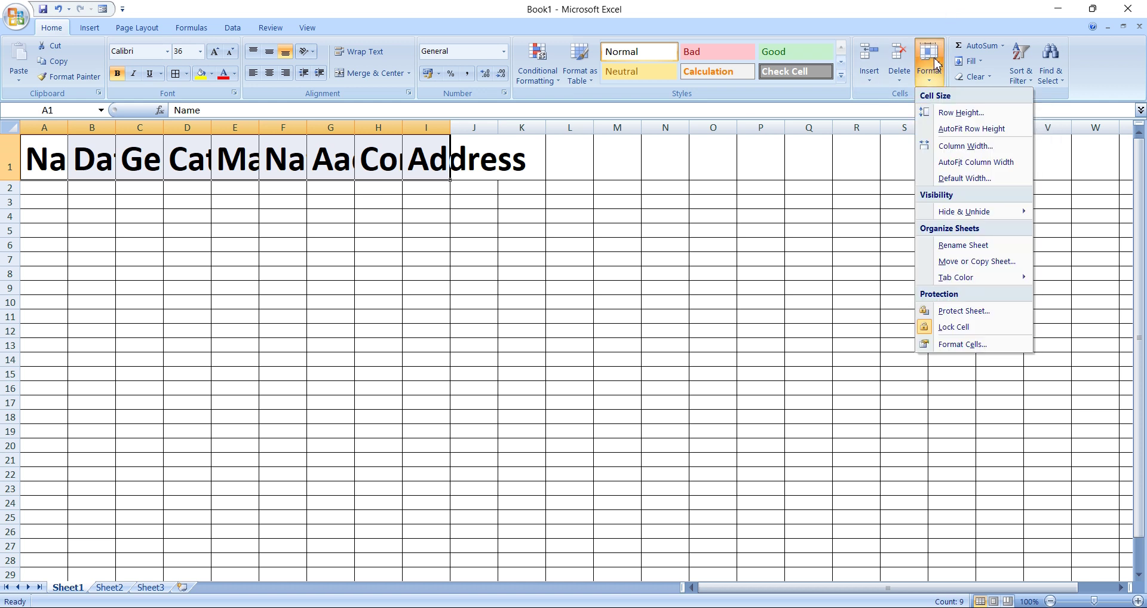
pyautogui.click(992, 170)
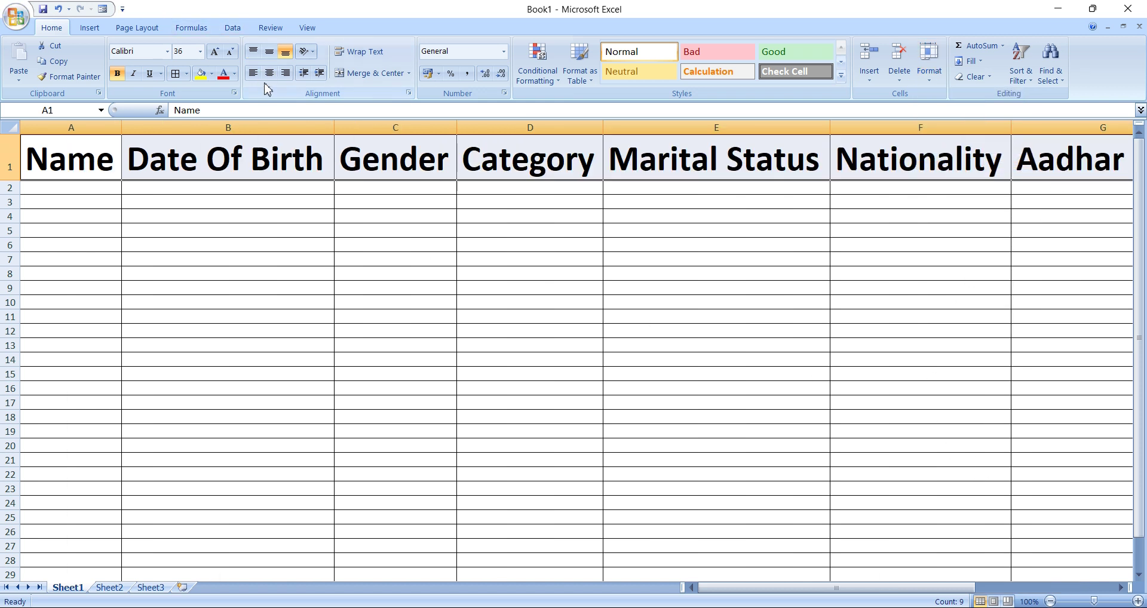
pyautogui.click(231, 53)
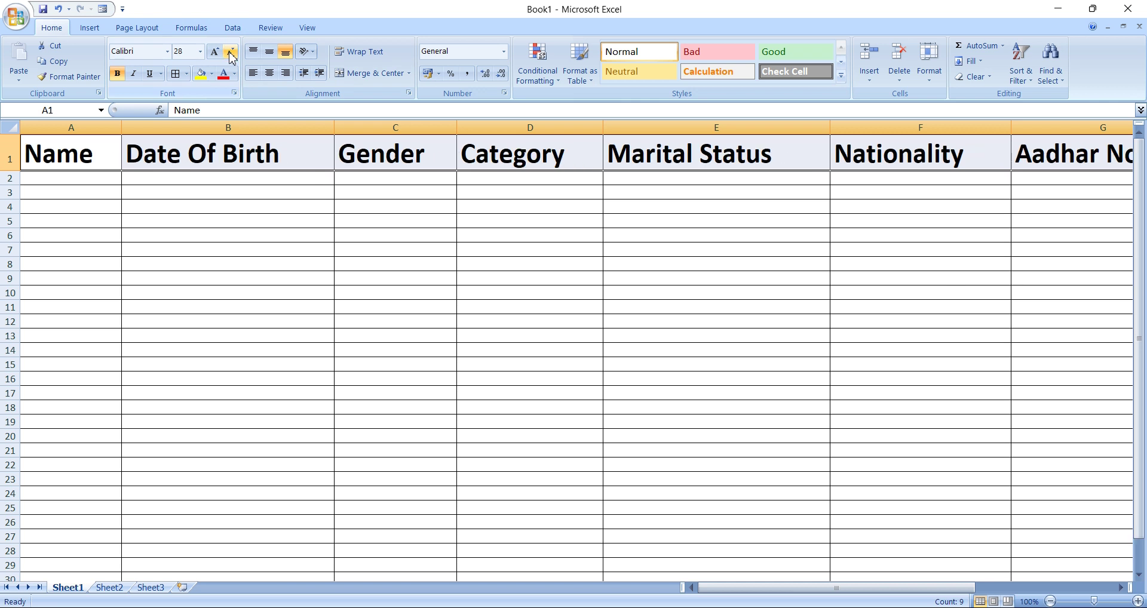
pyautogui.click(230, 53)
pyautogui.click(231, 53)
pyautogui.click(231, 53)
pyautogui.click(231, 53)
pyautogui.click(231, 53)
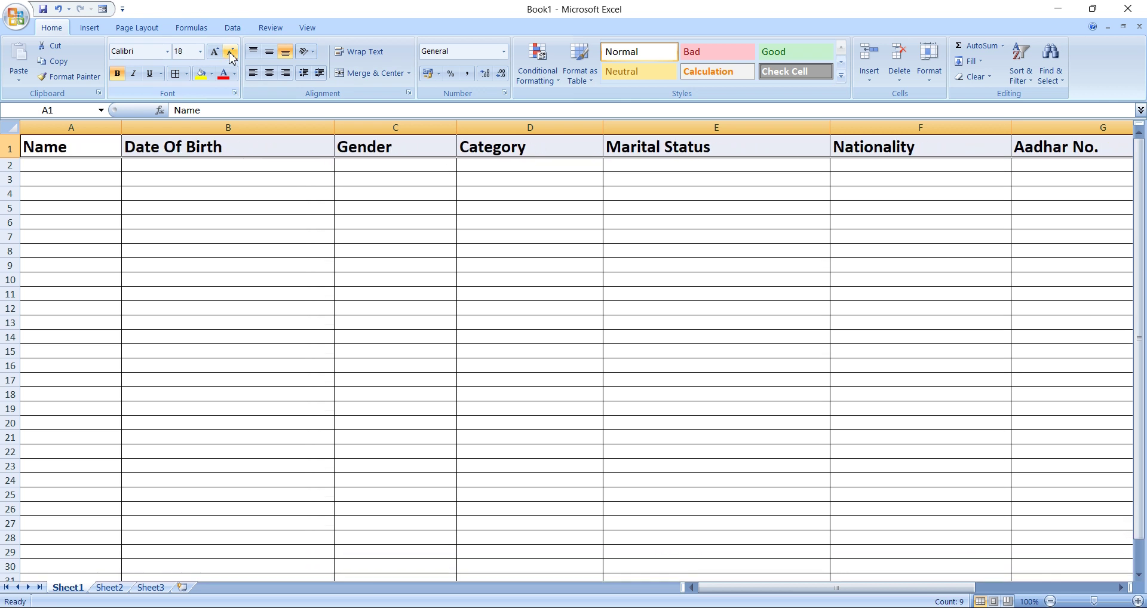
pyautogui.click(939, 67)
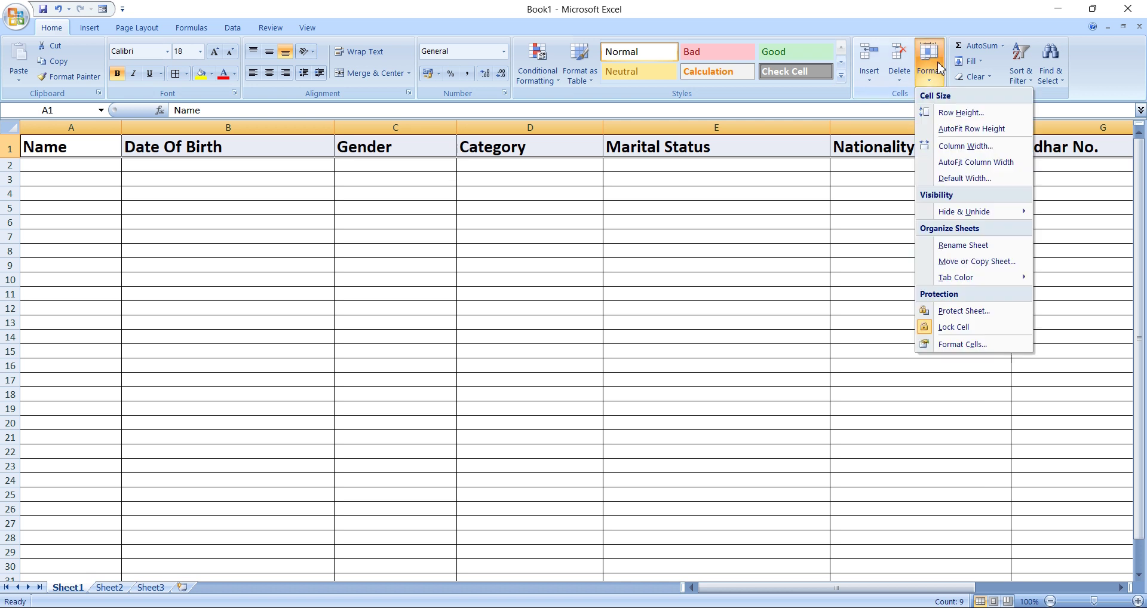
pyautogui.click(992, 170)
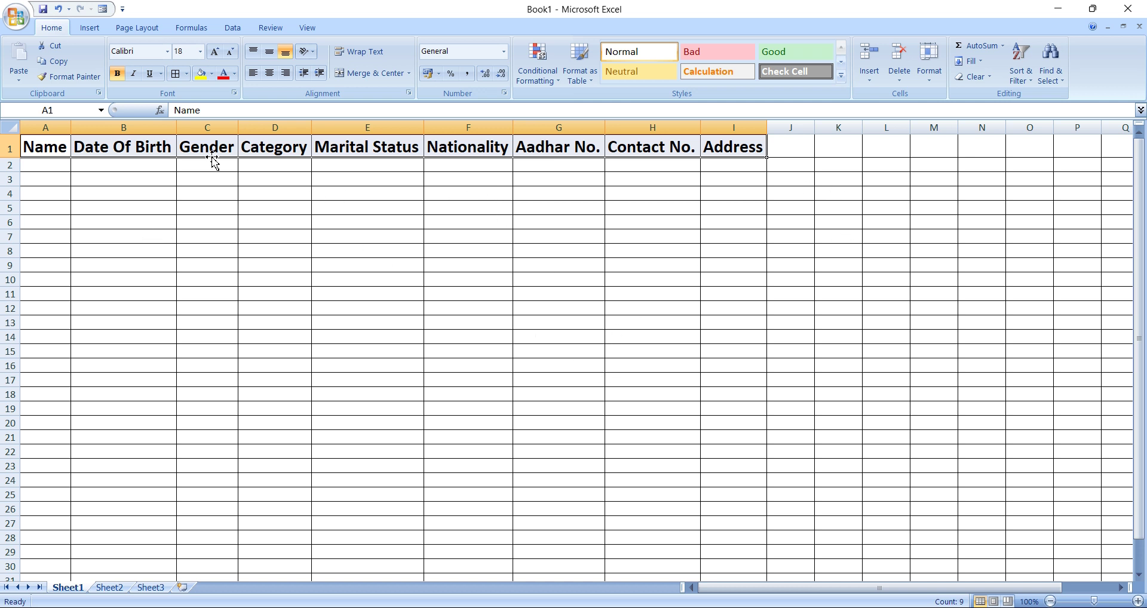
# Select the data area from A2 down to row 13 across column I.
pyautogui.click(141, 227)
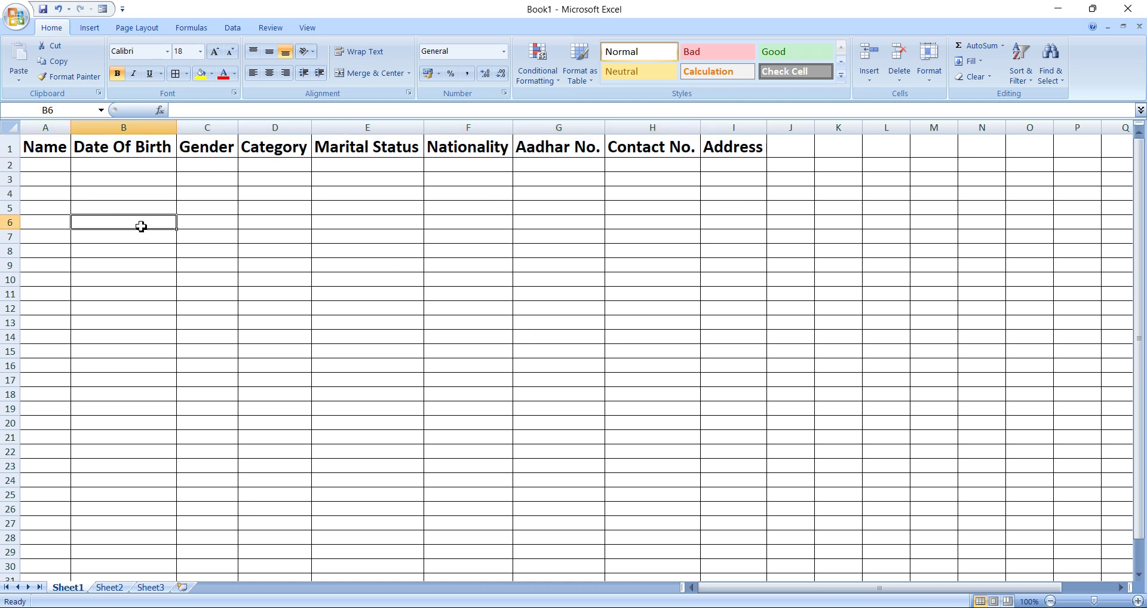
pyautogui.click(56, 165)
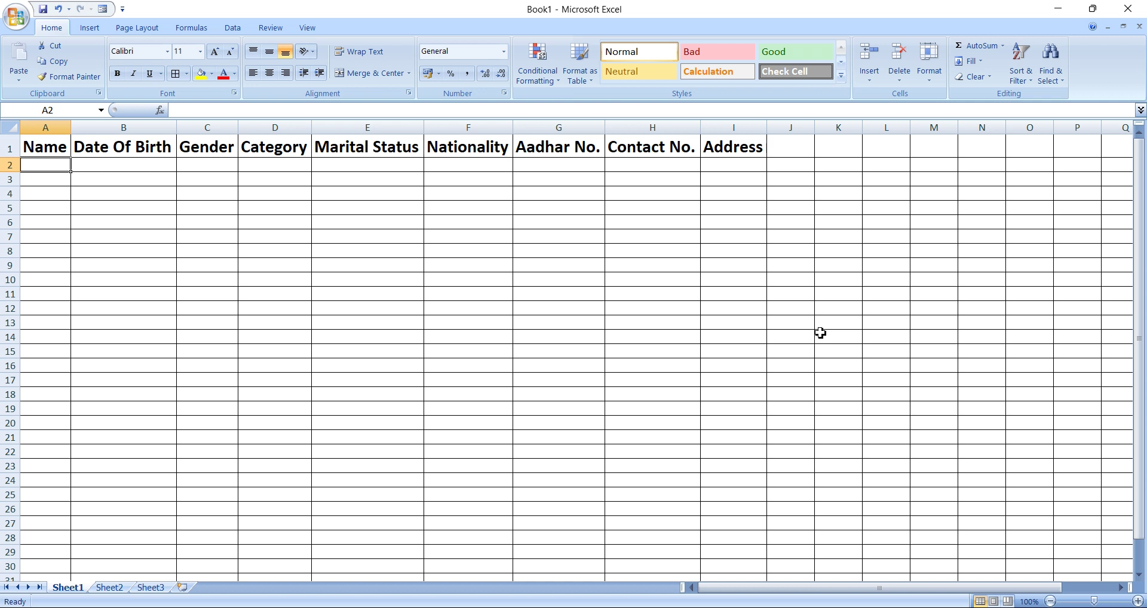
pyautogui.moveTo(51, 165); pyautogui.dragTo(756, 323)
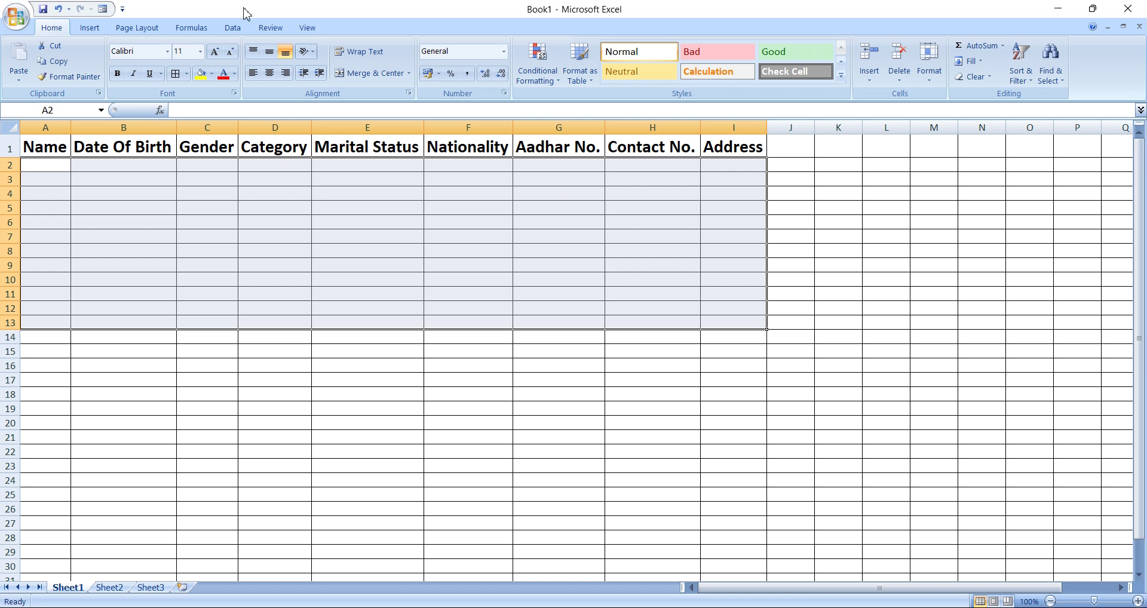
# Format A2:I13 as bold 16-point text, then return to cell A2.
pyautogui.click(117, 74)
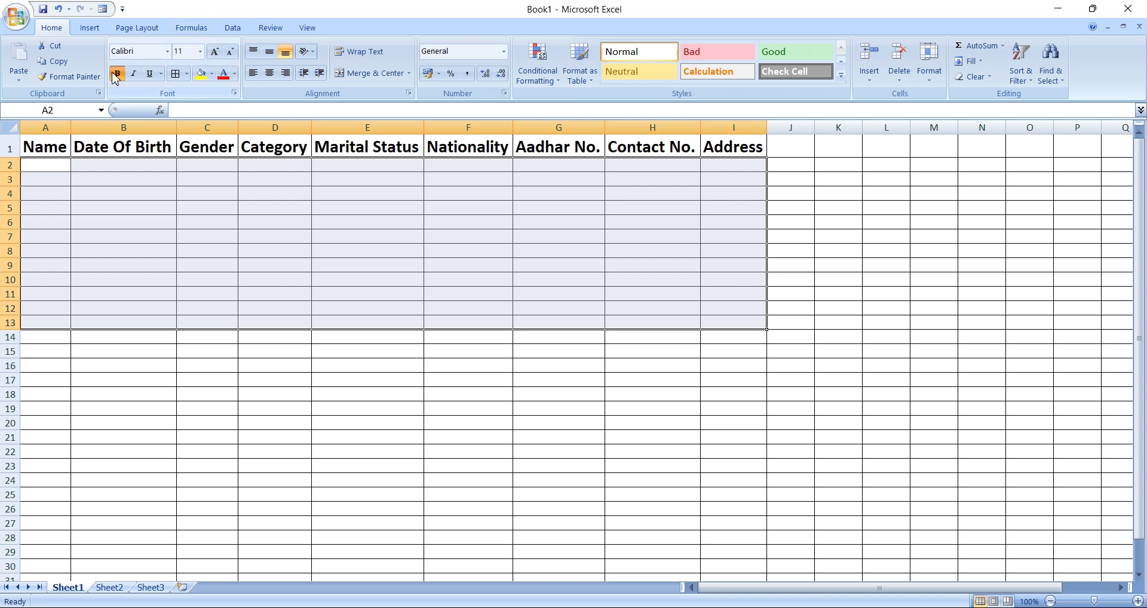
pyautogui.click(215, 53)
pyautogui.click(215, 53)
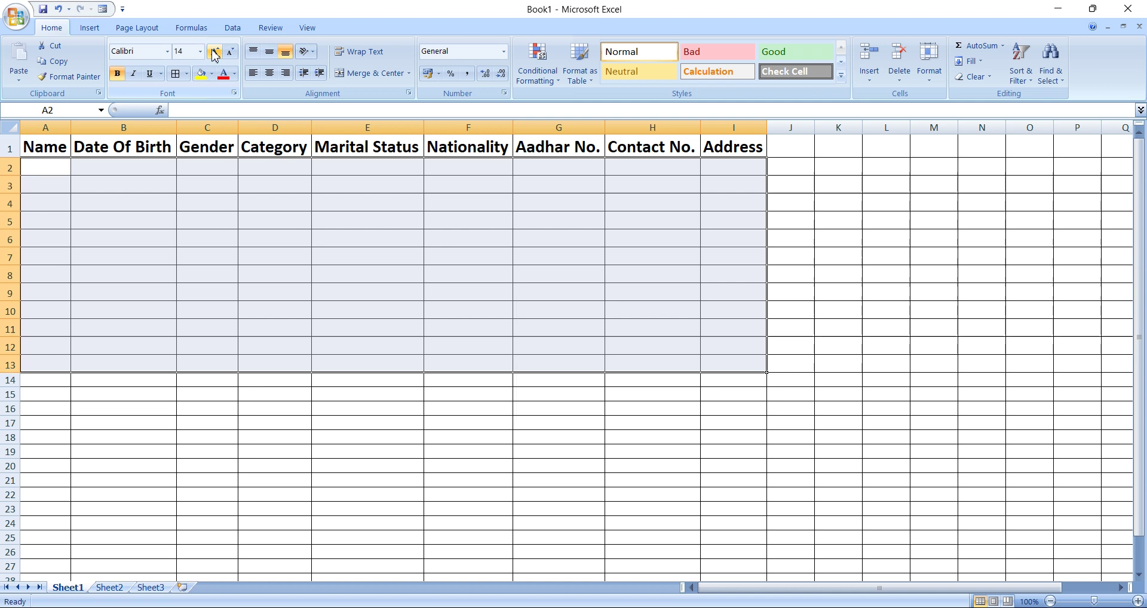
pyautogui.click(215, 53)
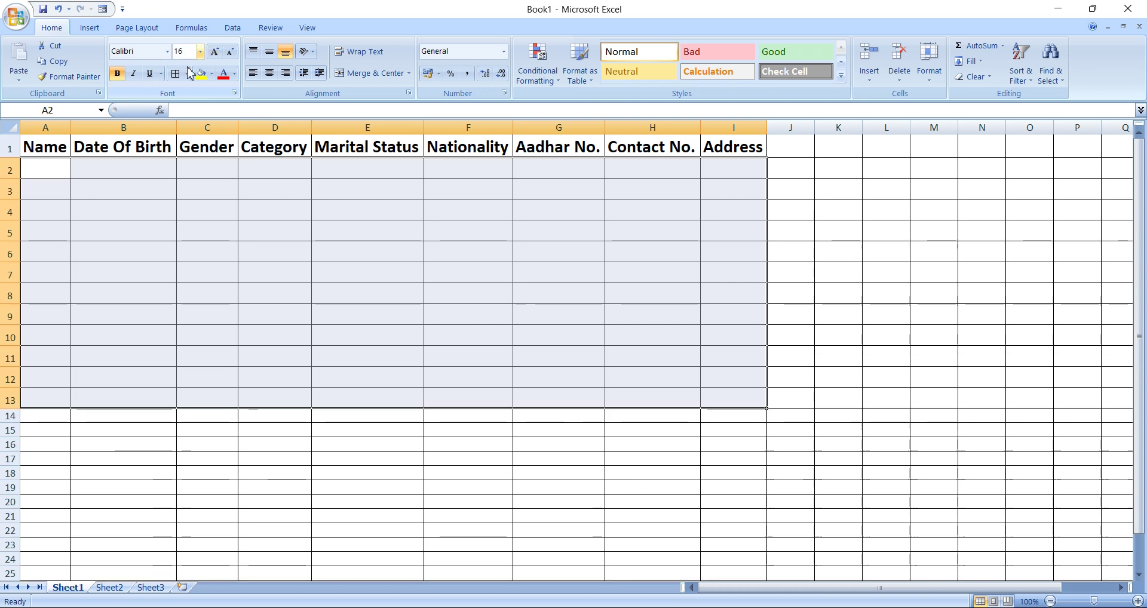
pyautogui.click(49, 172)
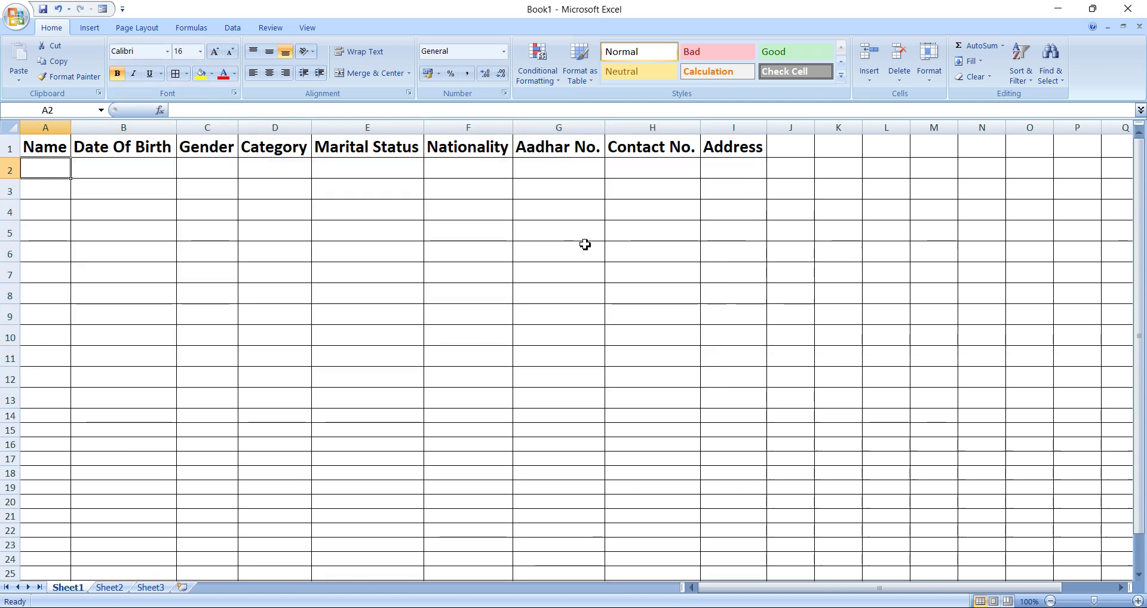
# Enter the first person's name, 01/01/2001, Male, General and Married in A2:E2.
pyautogui.write('Ram')
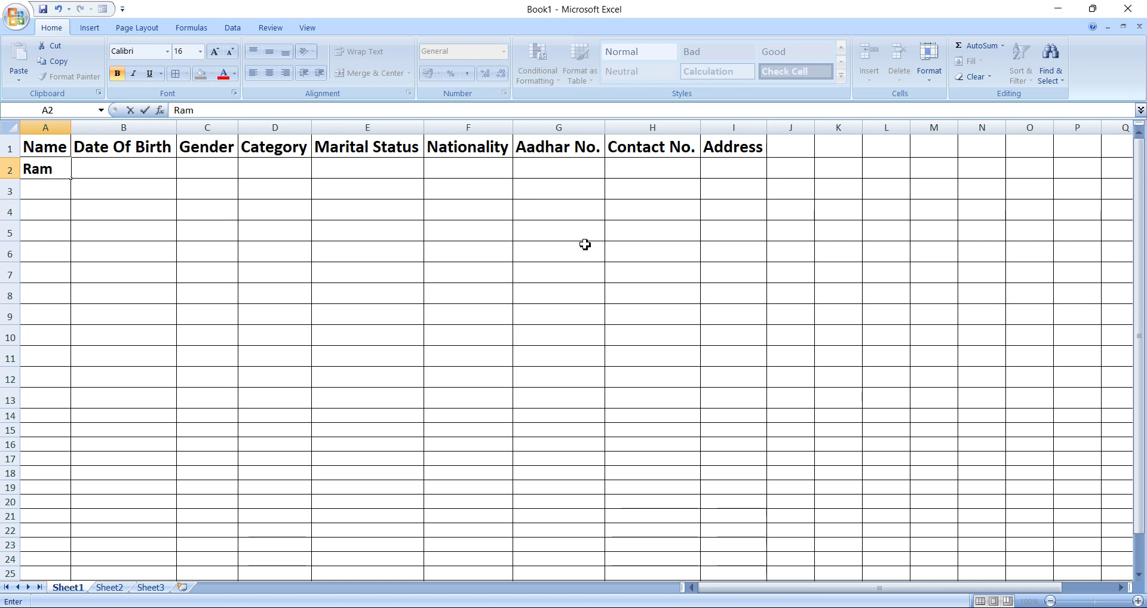
pyautogui.press('Tab')
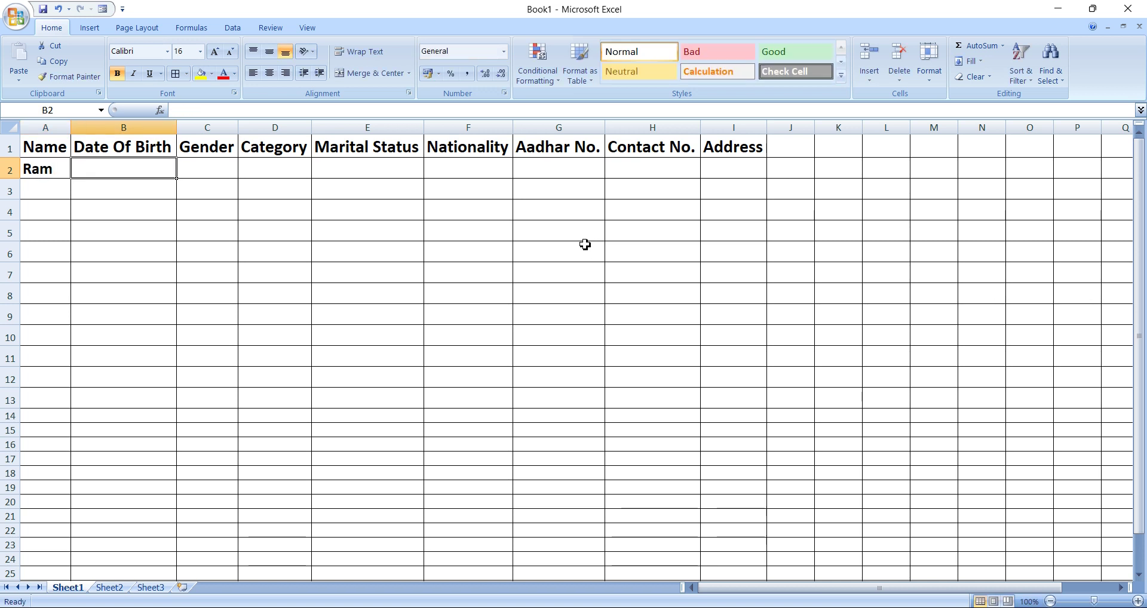
pyautogui.write('01/01/')
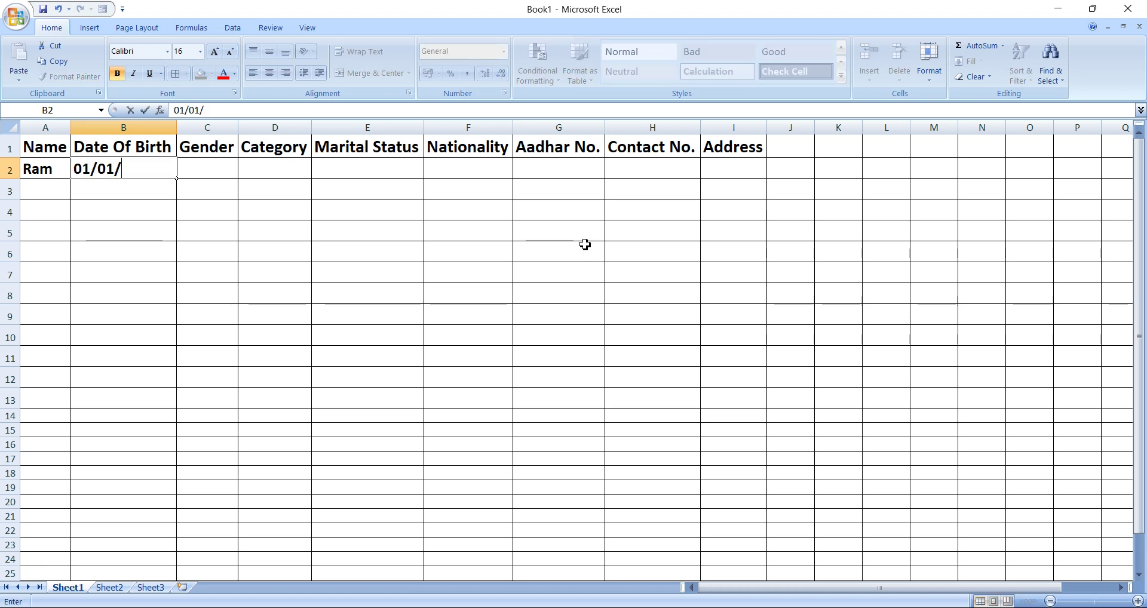
pyautogui.write('200')
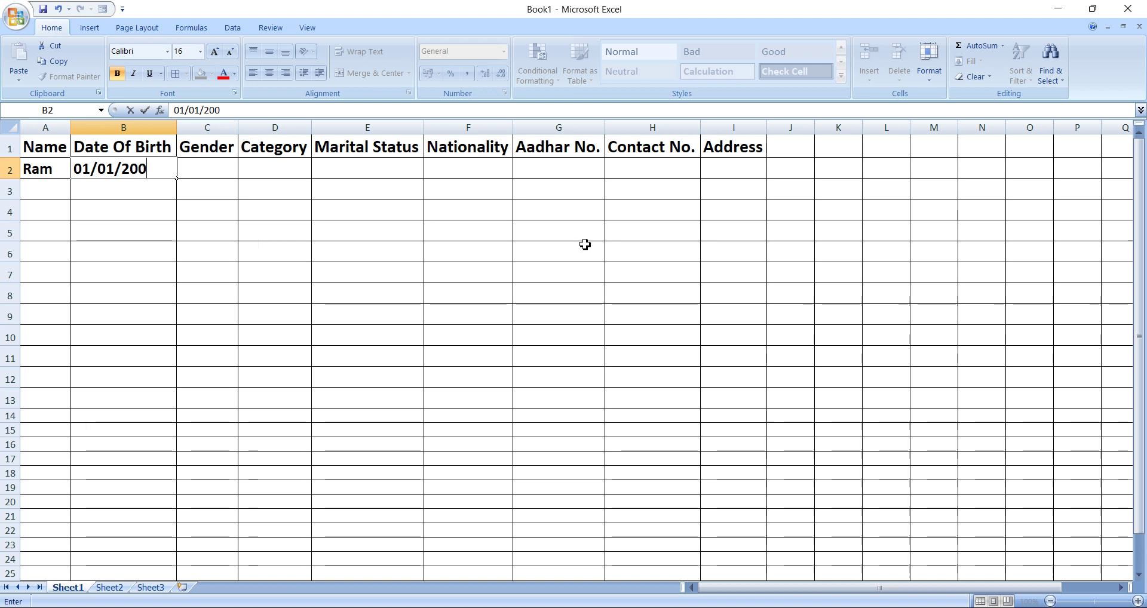
pyautogui.write('1')
pyautogui.press('Tab')
pyautogui.write('Male')
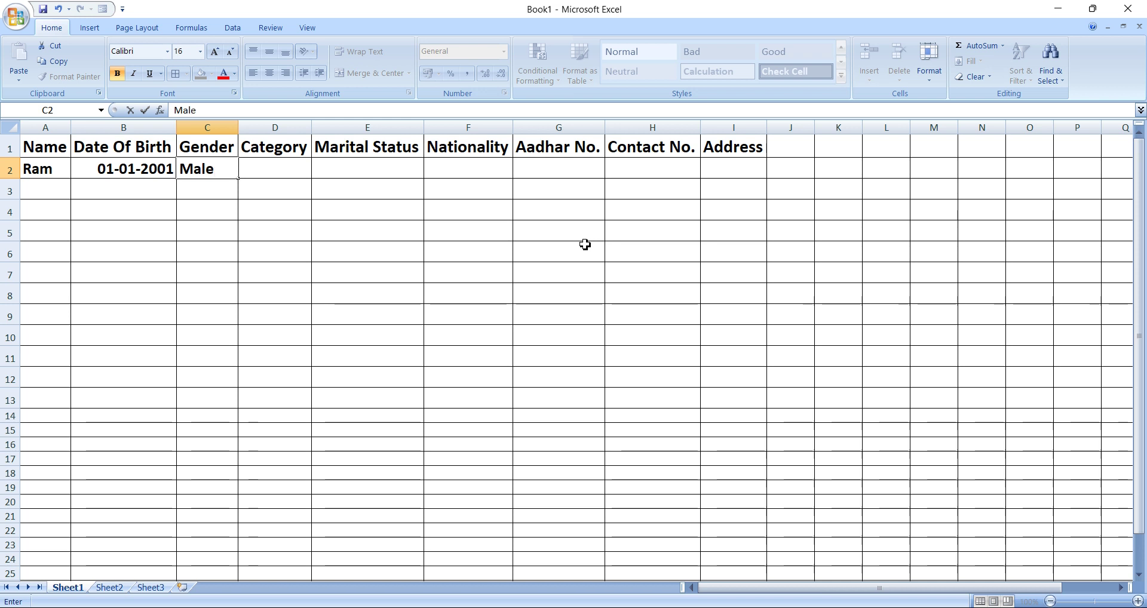
pyautogui.press('Tab')
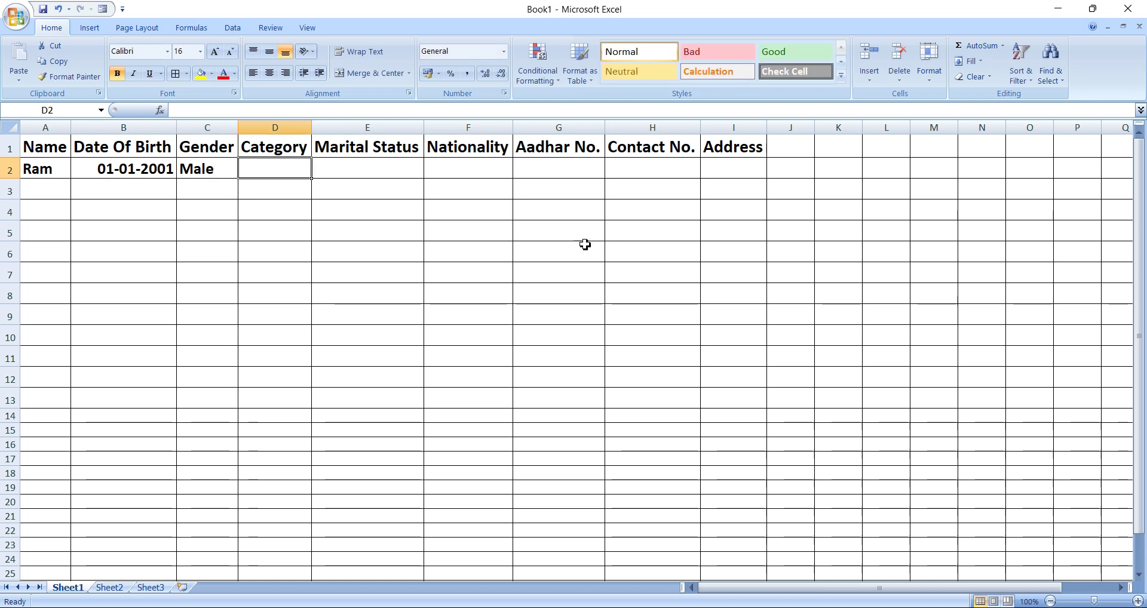
pyautogui.write('Gen')
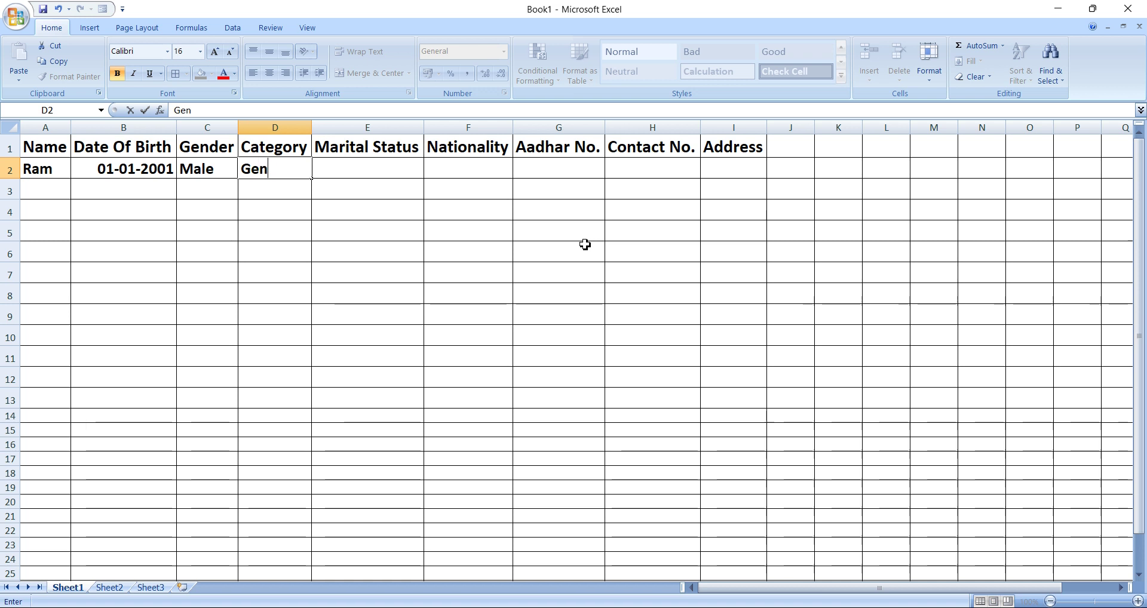
pyautogui.write('eral')
pyautogui.press('Tab')
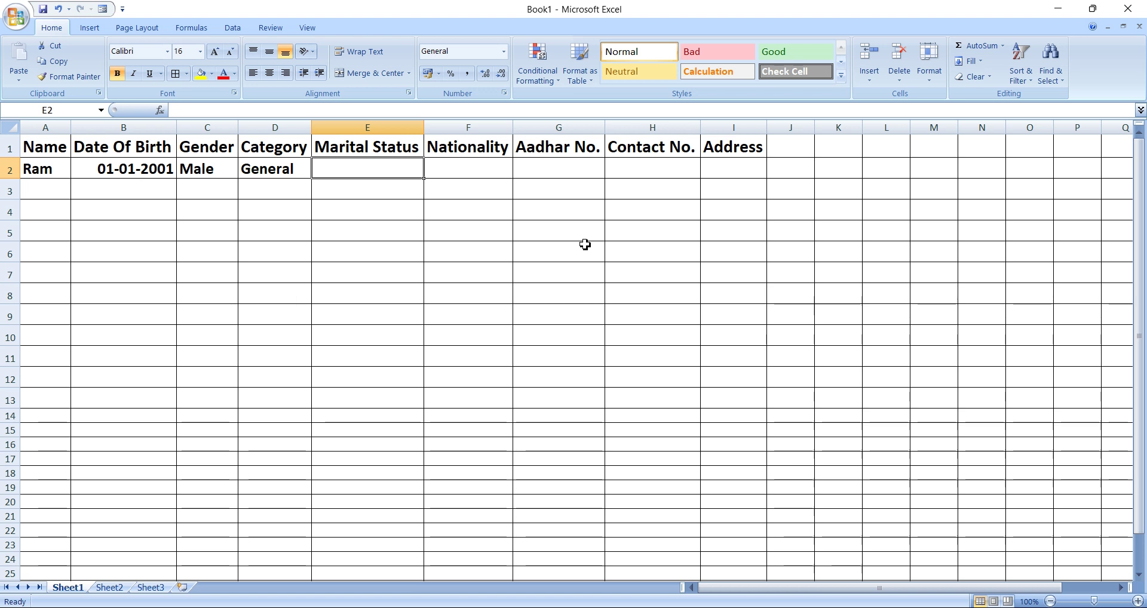
pyautogui.write('Ma')
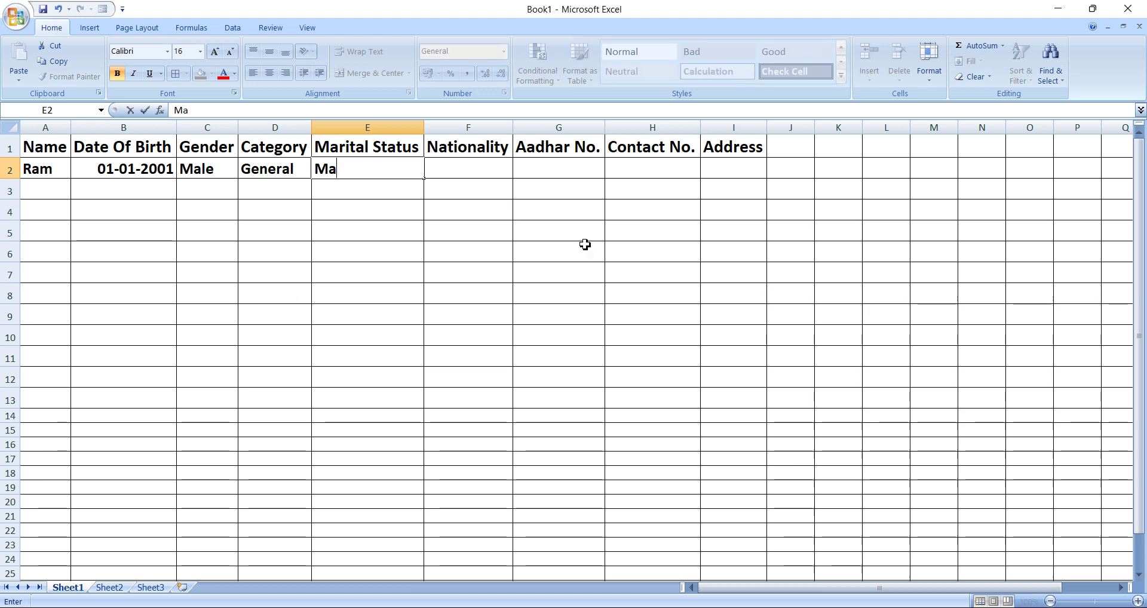
pyautogui.write('rr')
pyautogui.write('ied')
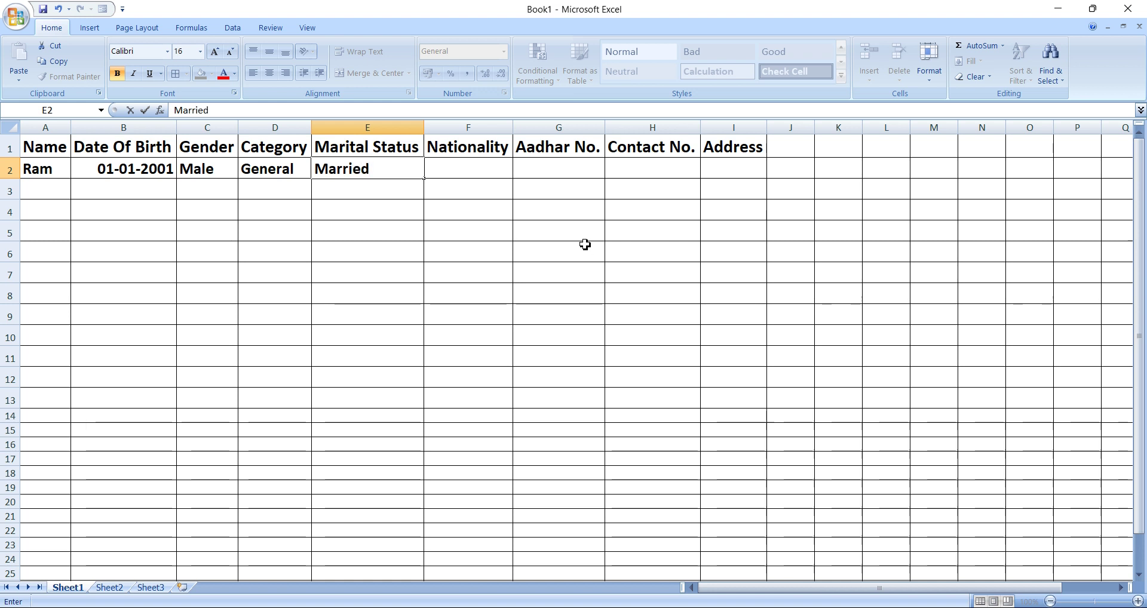
pyautogui.press('Tab')
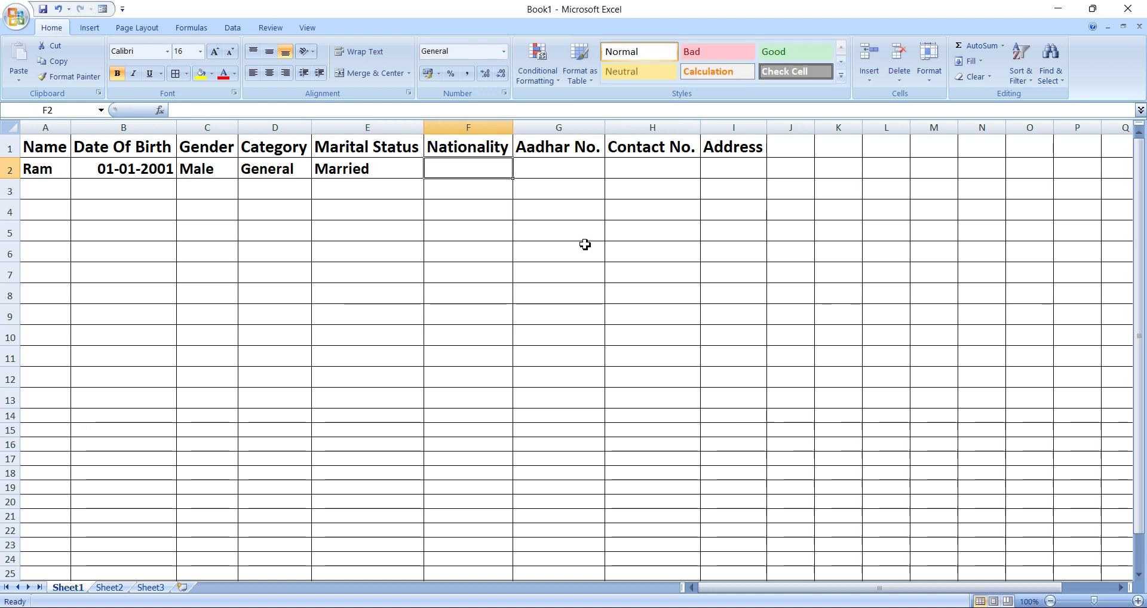
# Enter Indian, the Aadhar number, contact number and address in F2:I2.
pyautogui.press('Tab')
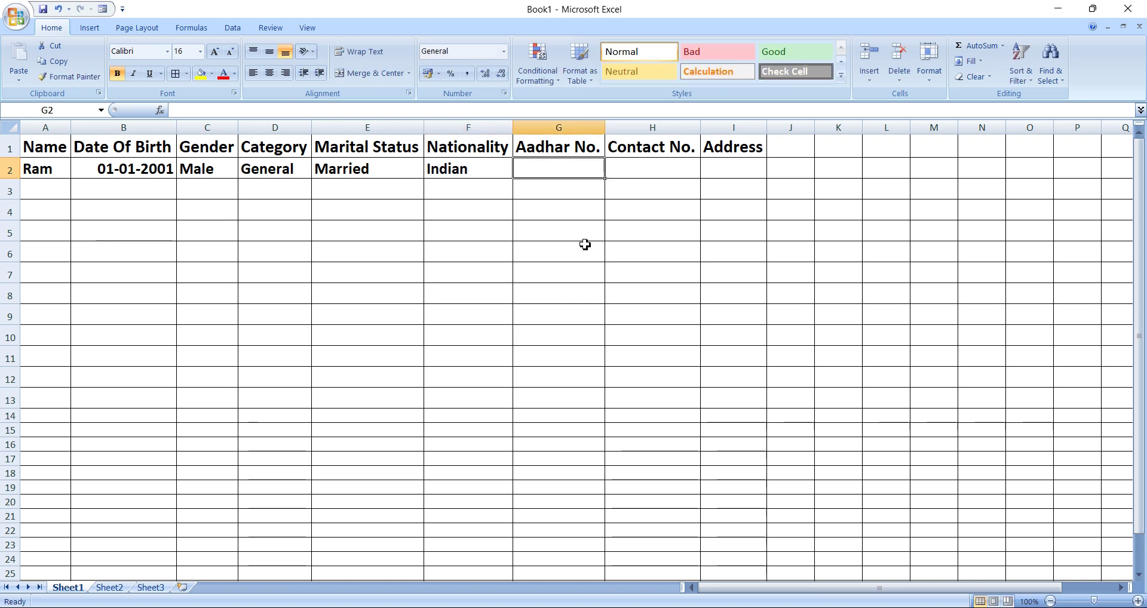
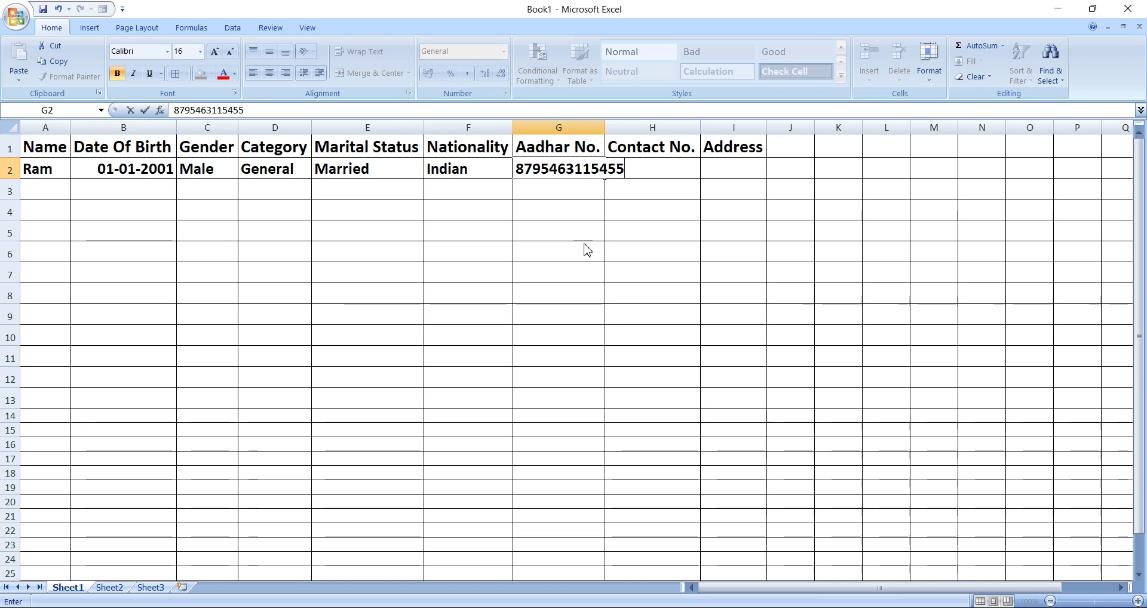
pyautogui.press('Tab')
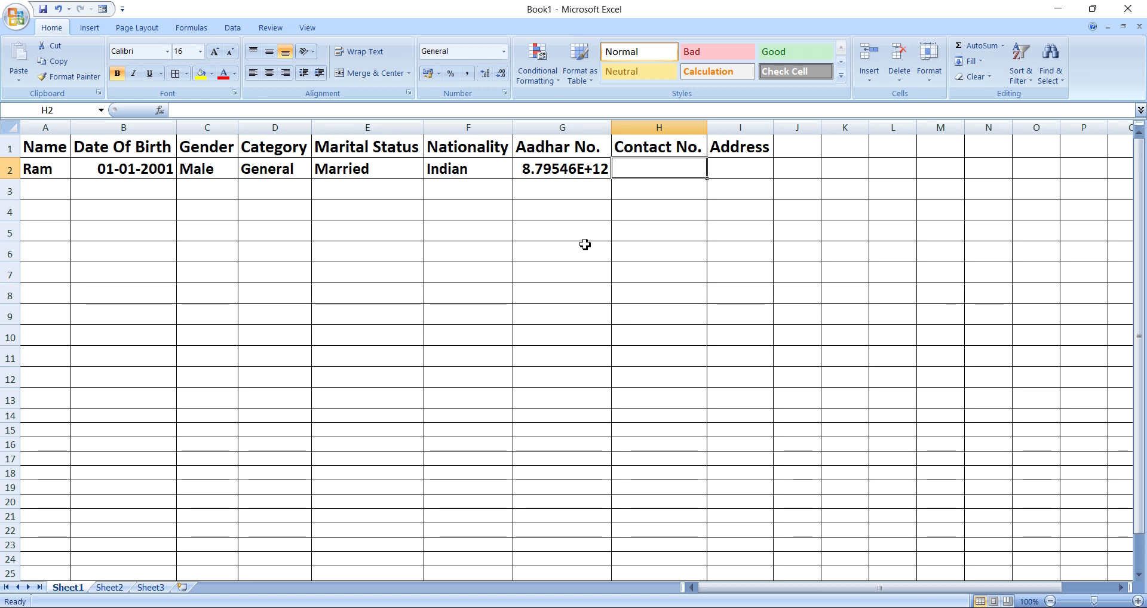
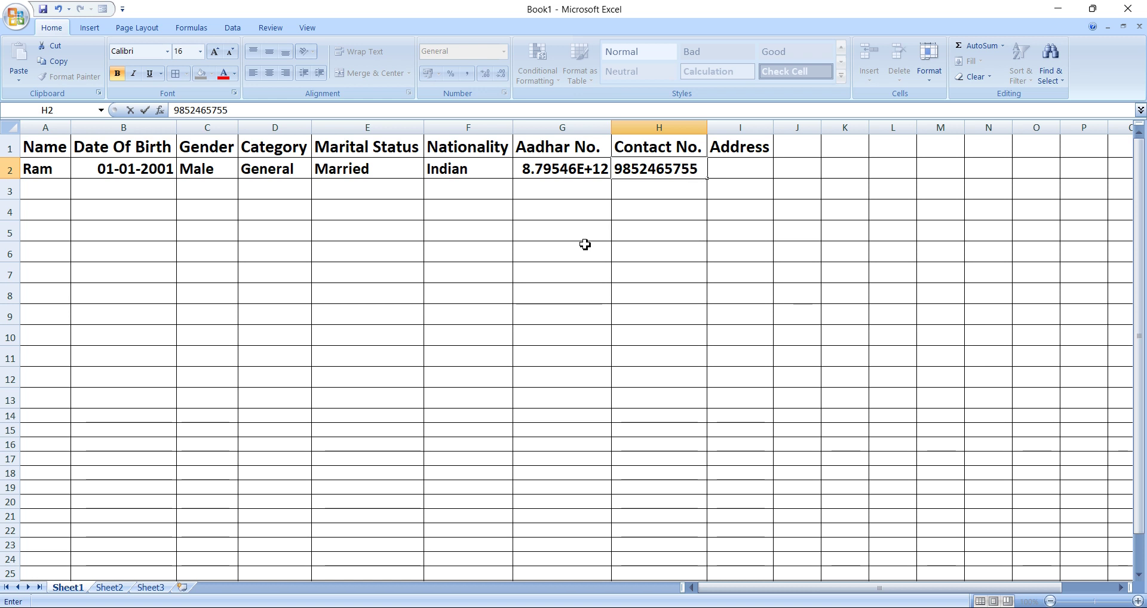
pyautogui.press('Tab')
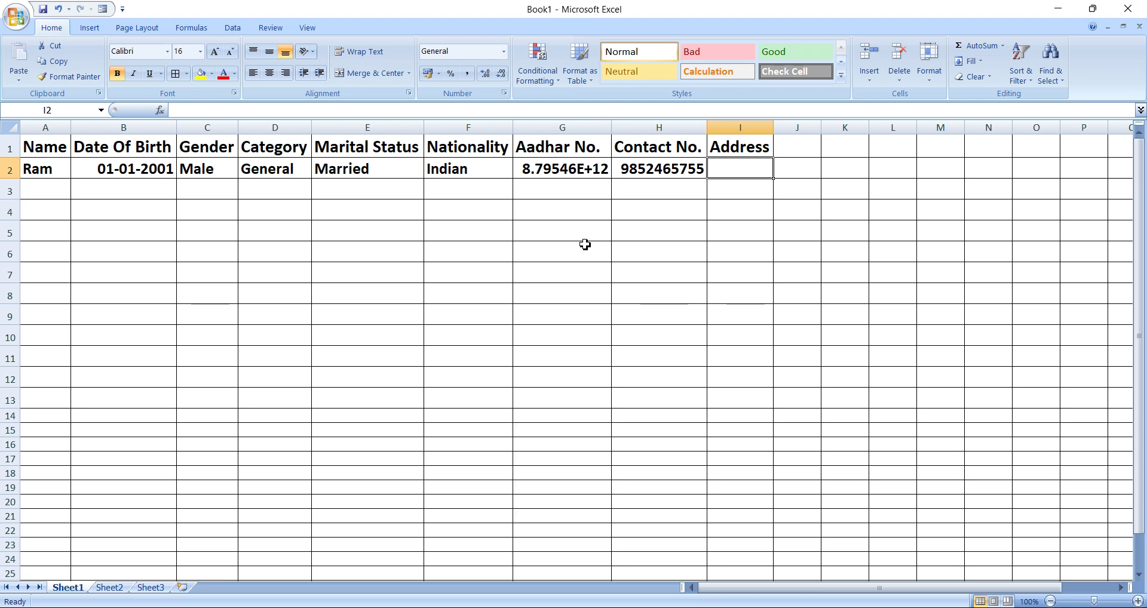
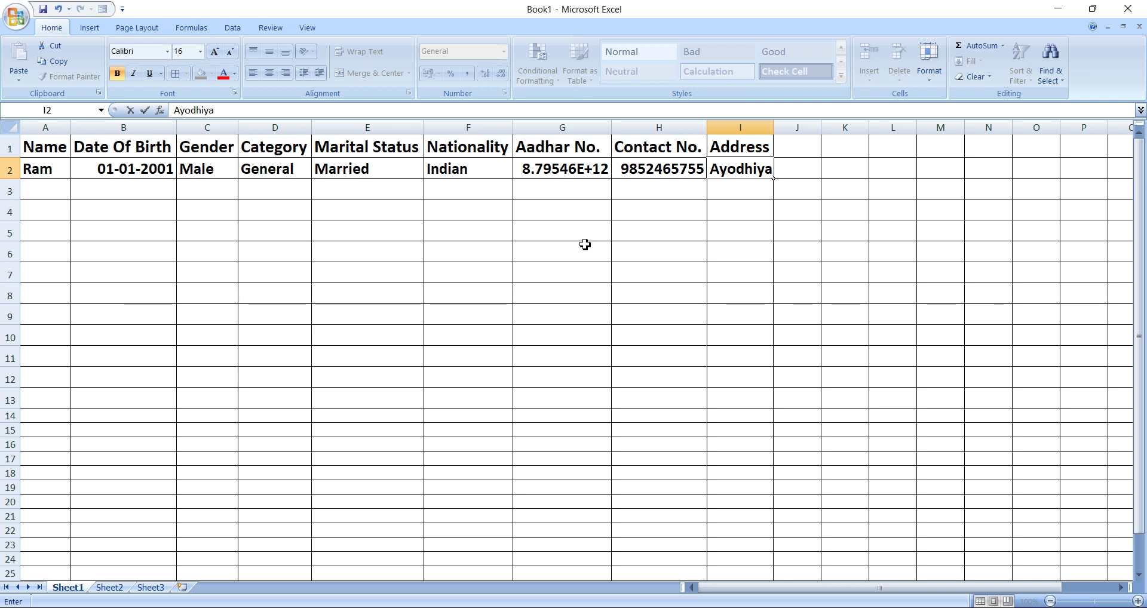
# Enter the second person's name, 02/02/2002, Male, General, Married and Indian in A3:F3.
pyautogui.click(47, 196)
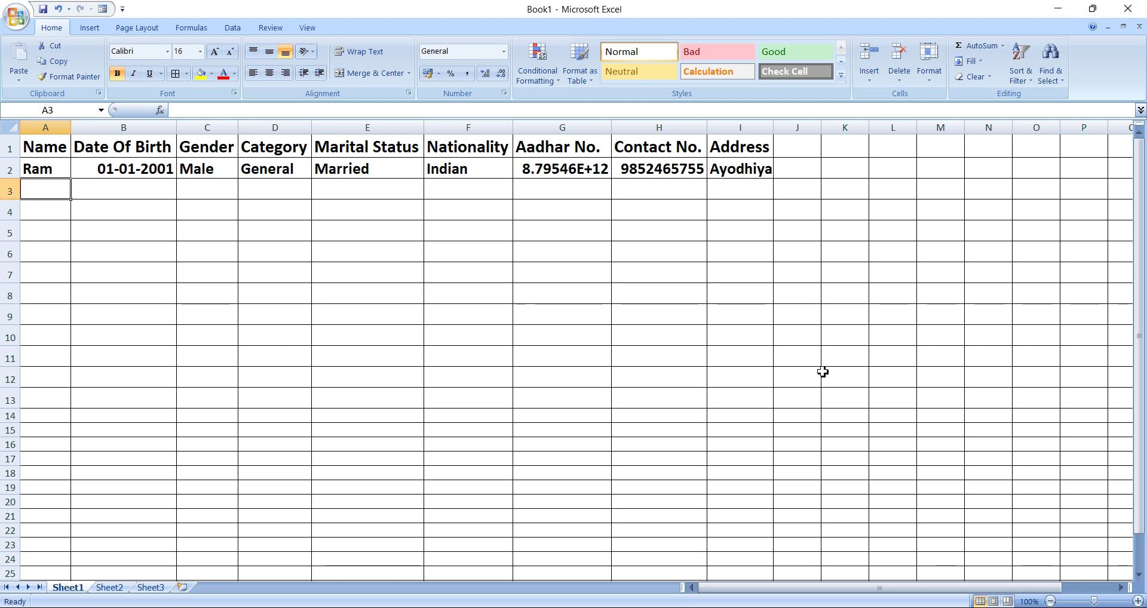
pyautogui.write('Shyam')
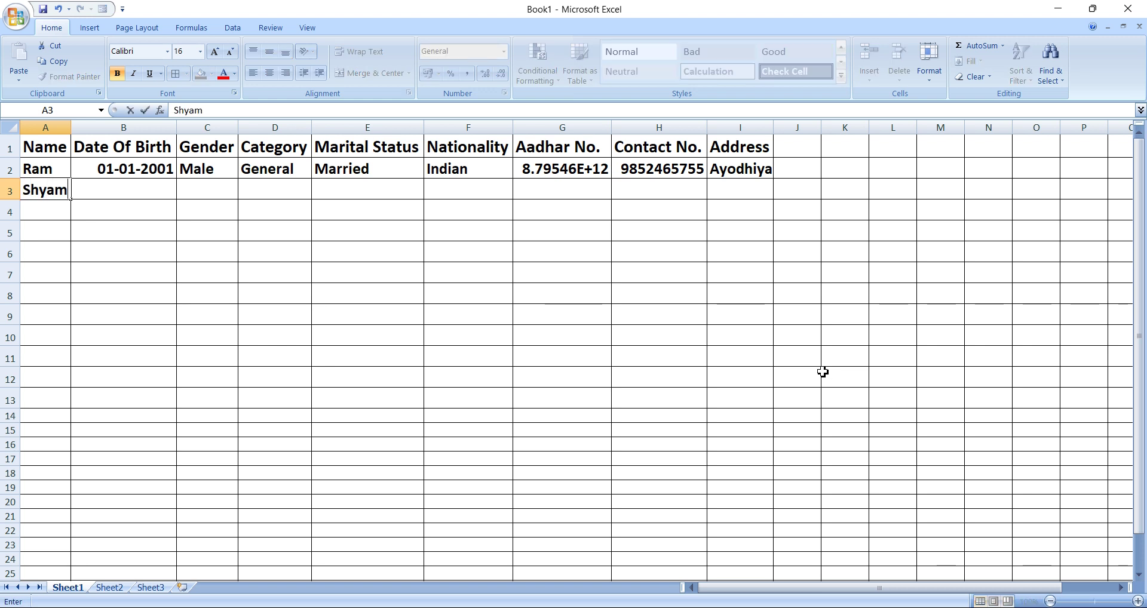
pyautogui.press('Tab')
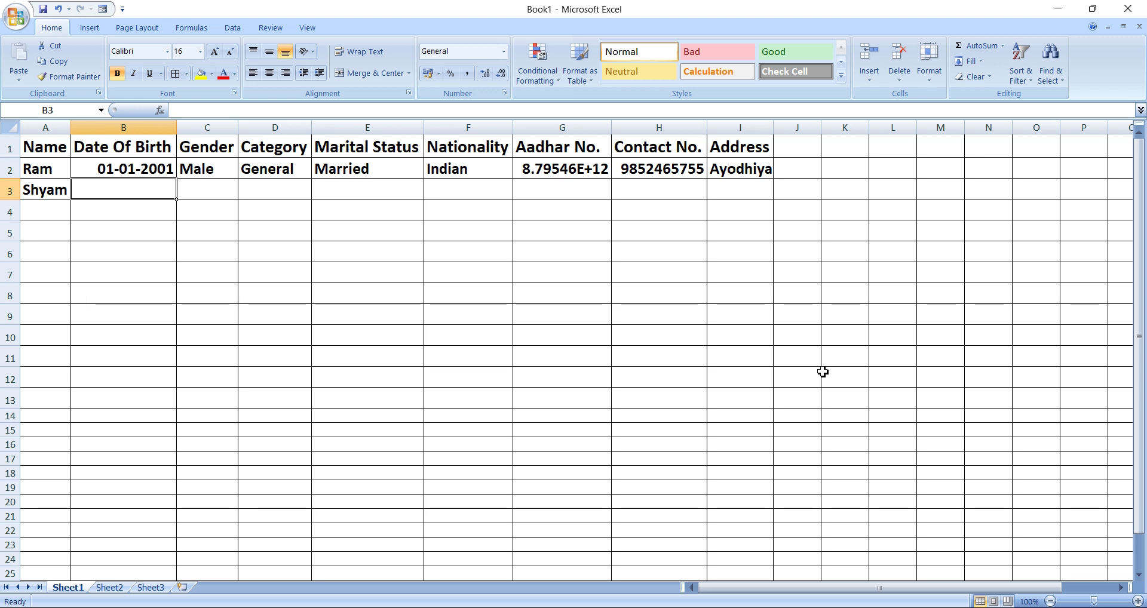
pyautogui.write('02/02')
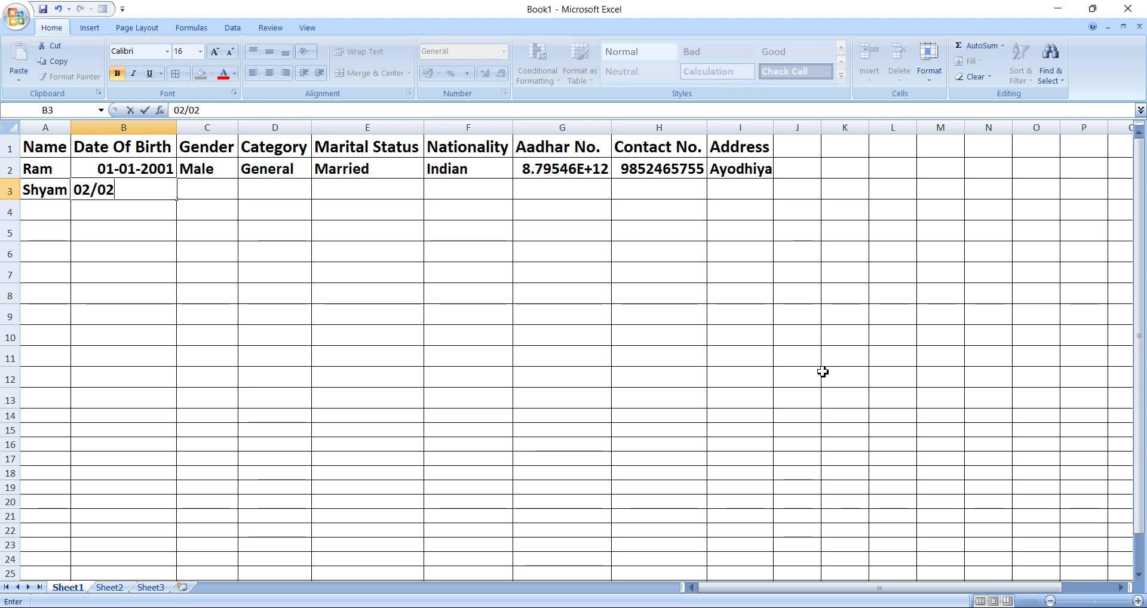
pyautogui.write('/2002')
pyautogui.press('Tab')
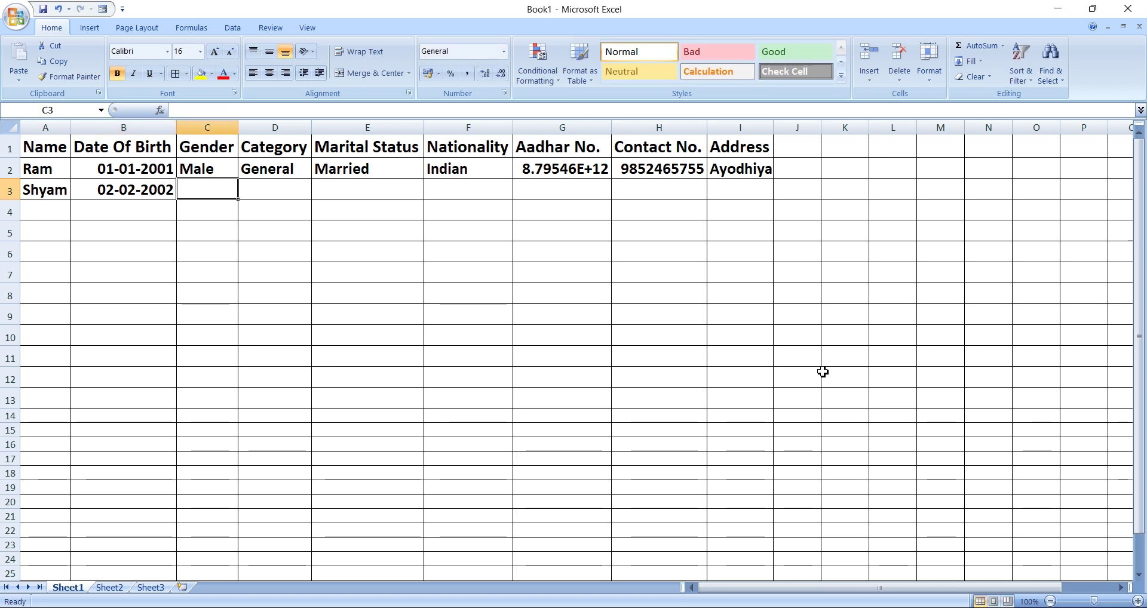
pyautogui.write('Male')
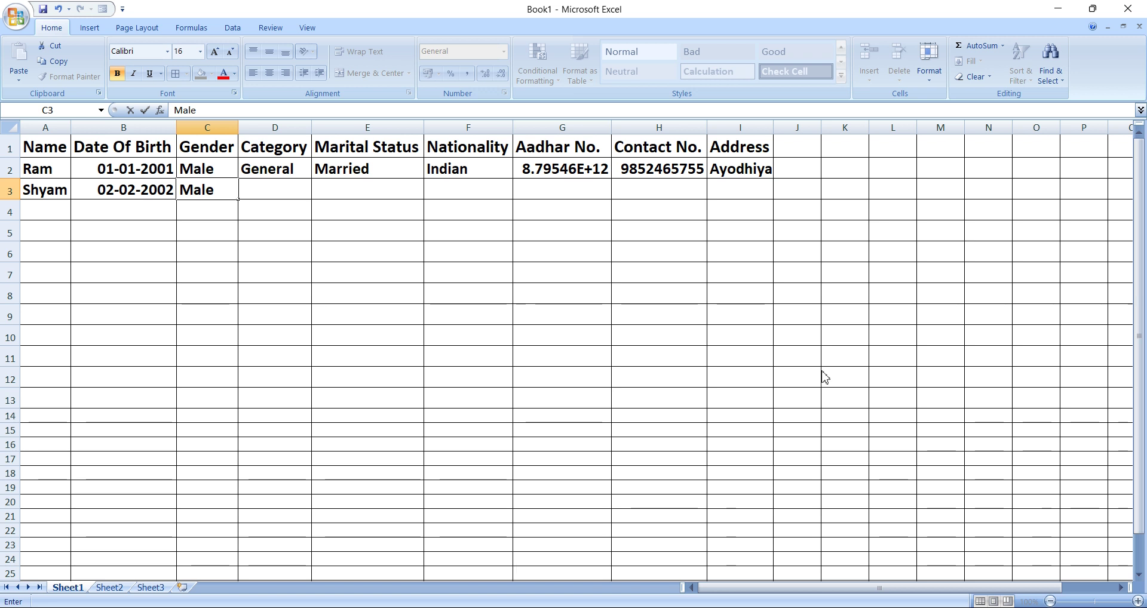
pyautogui.press('Tab')
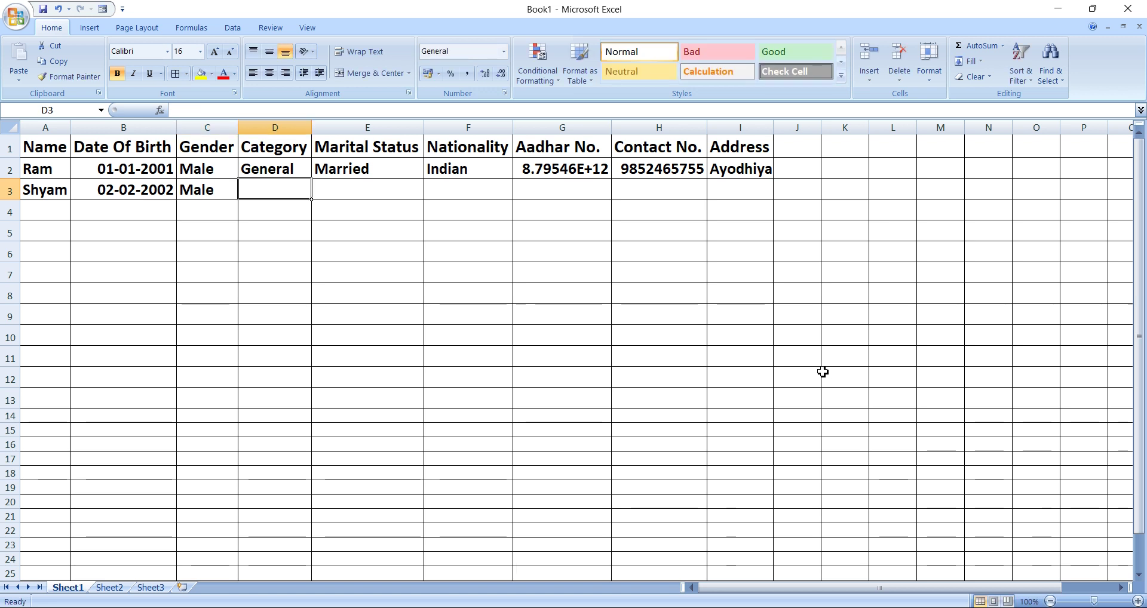
pyautogui.write('General')
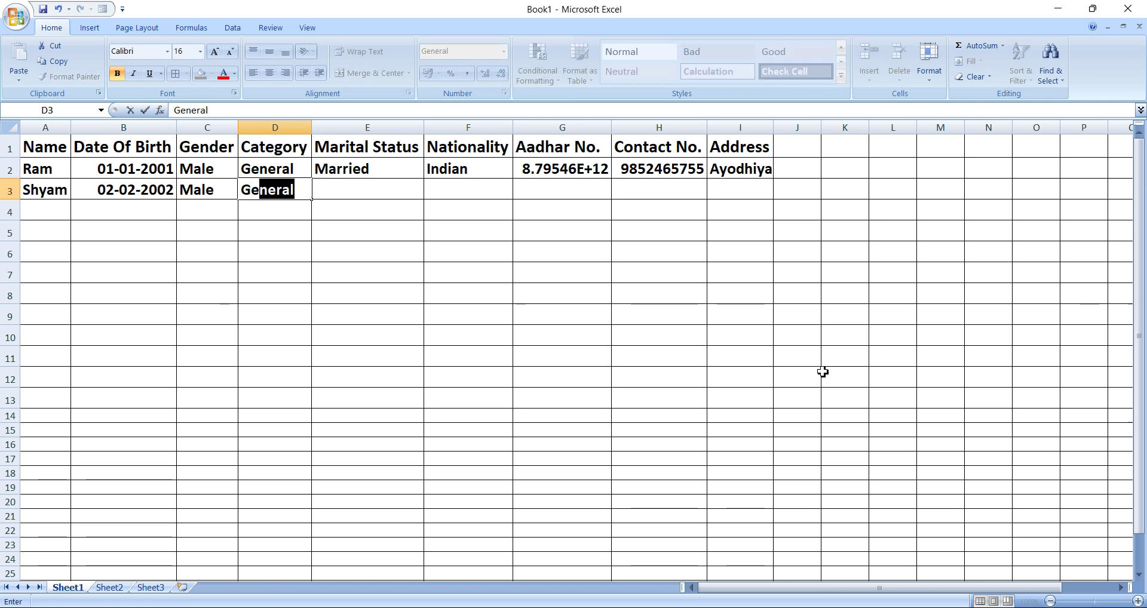
pyautogui.press('Tab')
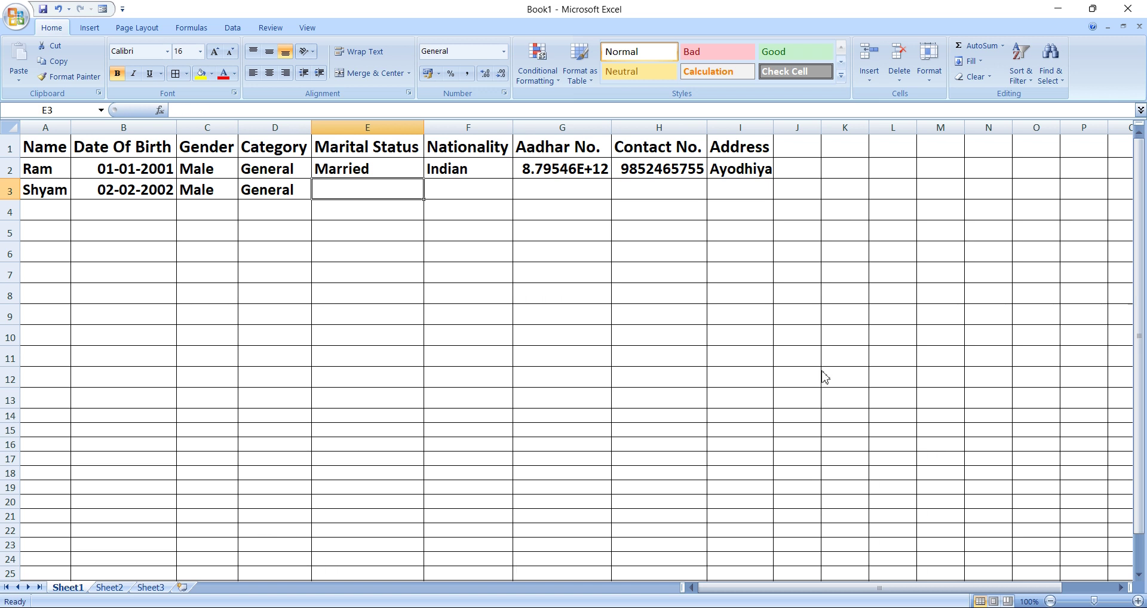
pyautogui.write('M')
pyautogui.press('Tab')
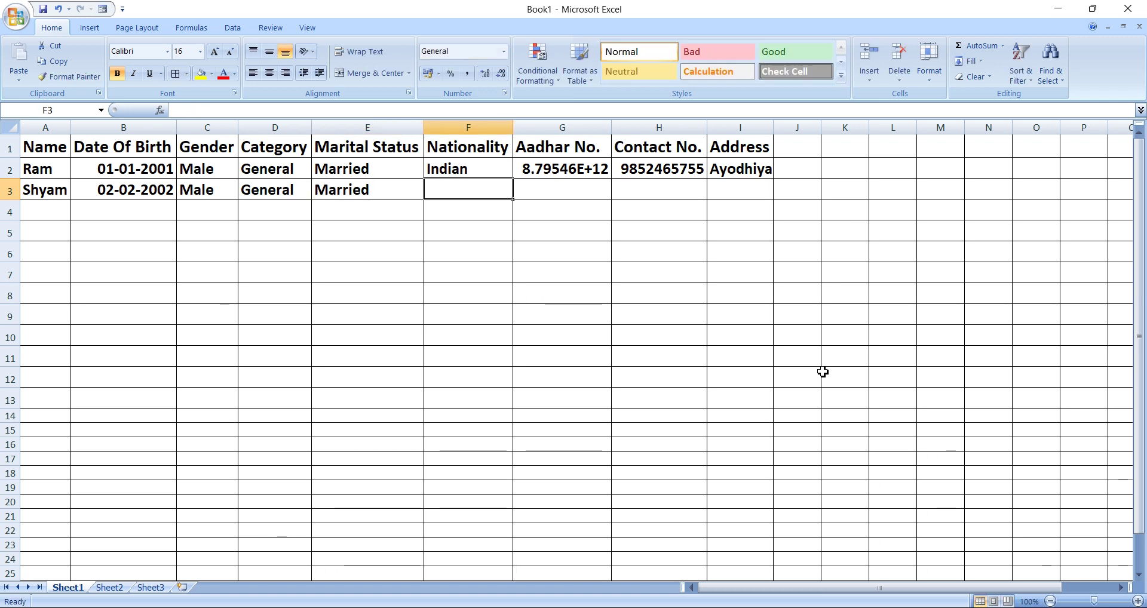
pyautogui.write('I')
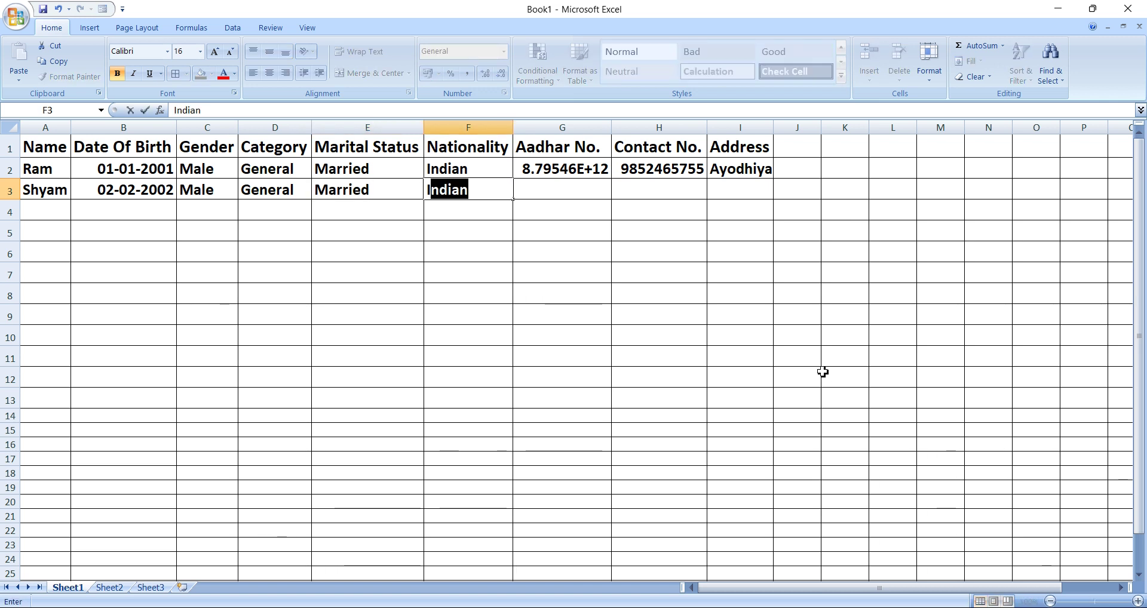
pyautogui.press('Tab')
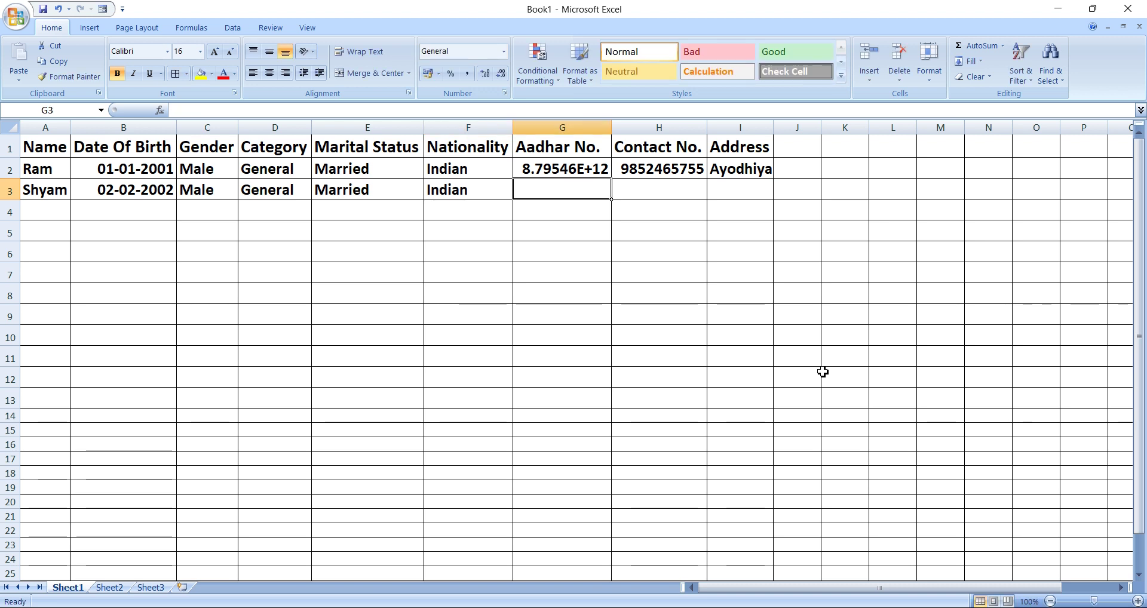
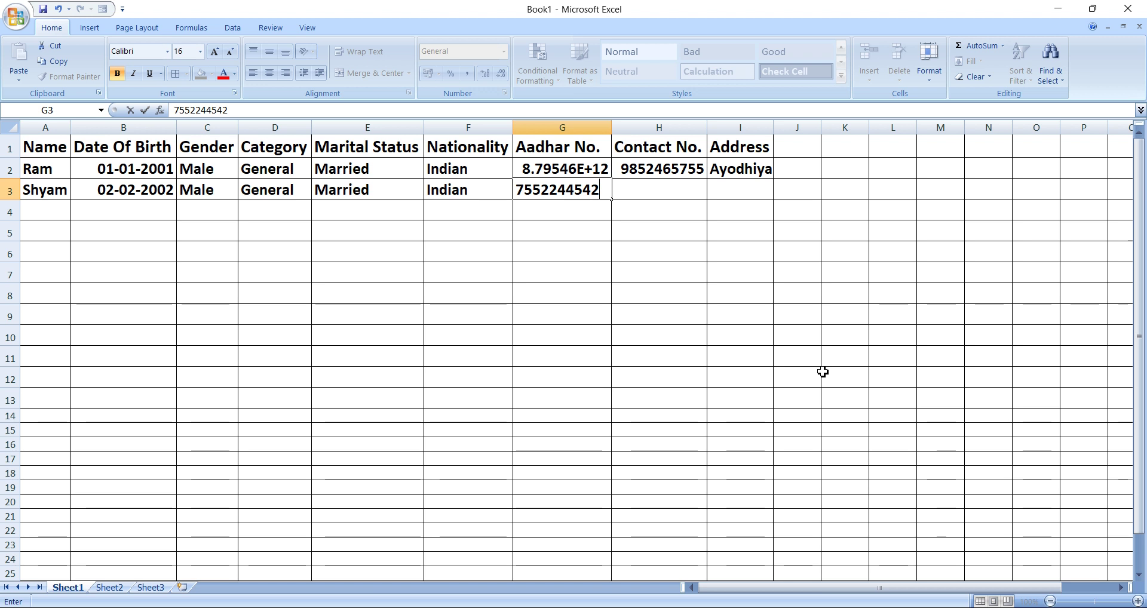
# Enter the Aadhar number in G3 and lengthen it by editing the cell.
pyautogui.press('Tab')
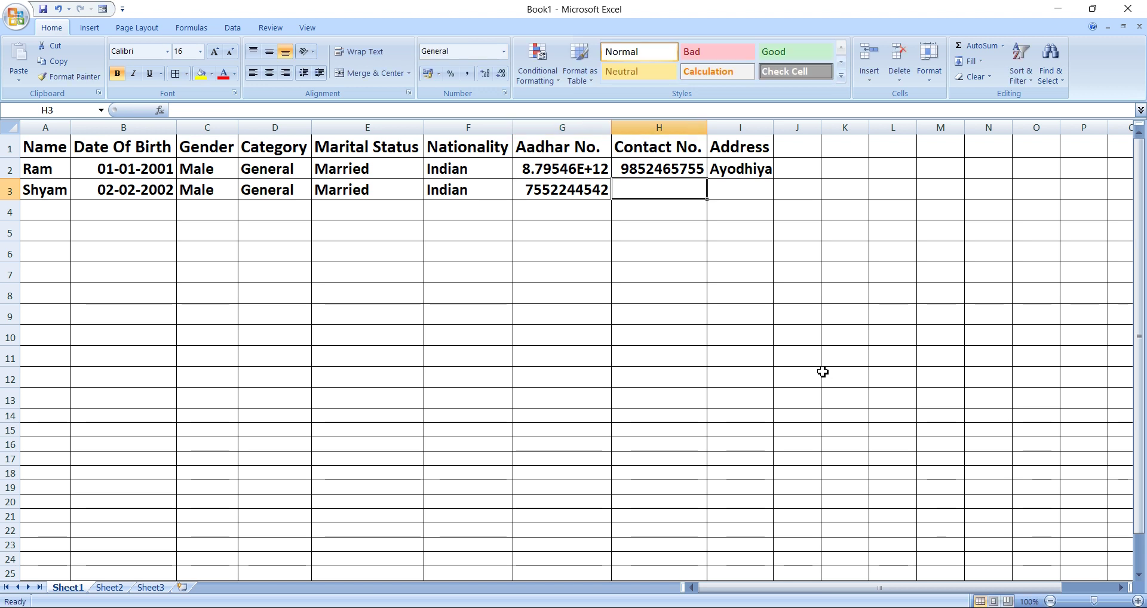
pyautogui.press('Left')
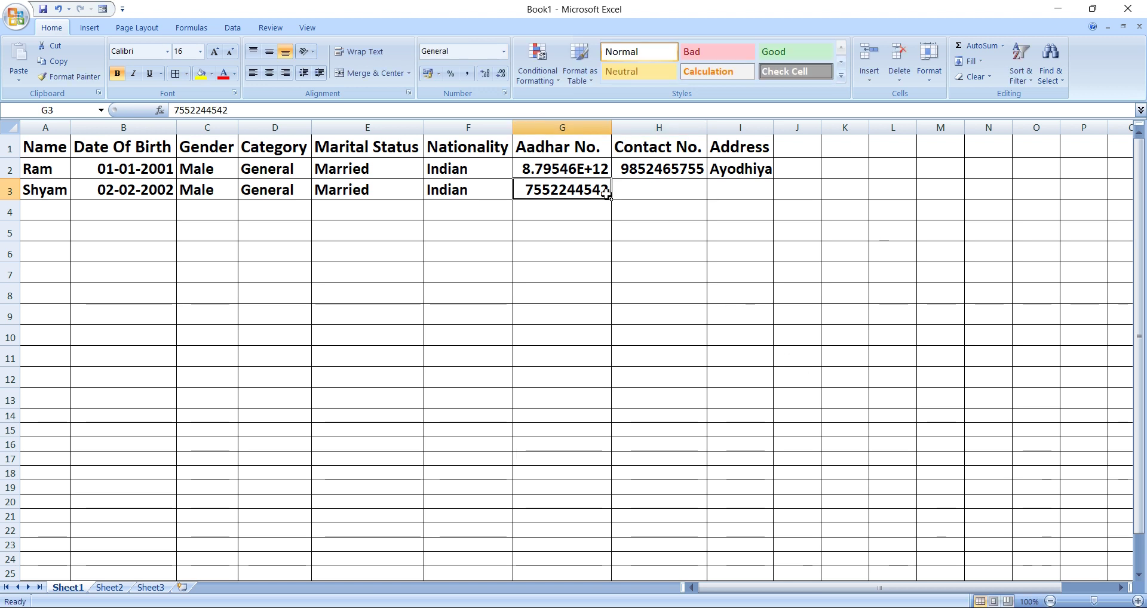
pyautogui.doubleClick(607, 191)
pyautogui.write('5552')
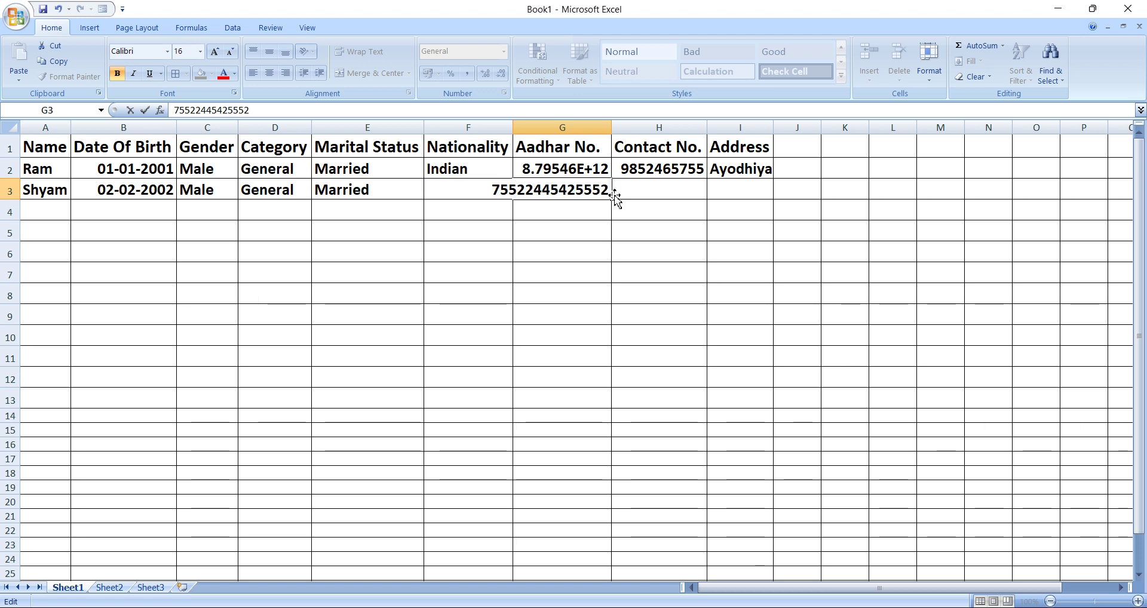
pyautogui.click(632, 198)
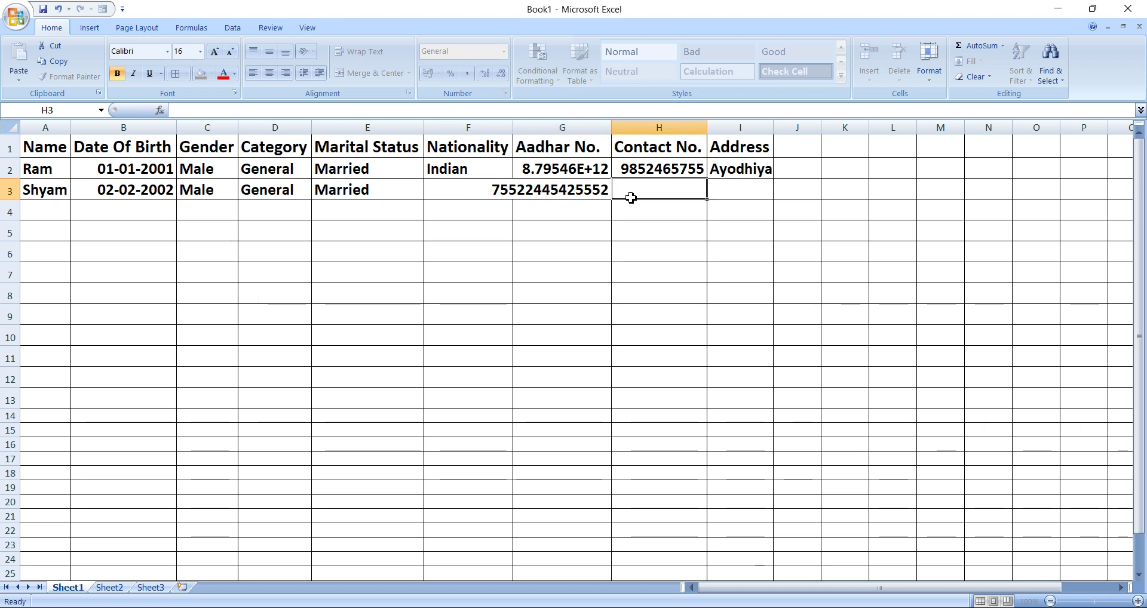
pyautogui.doubleClick(593, 190)
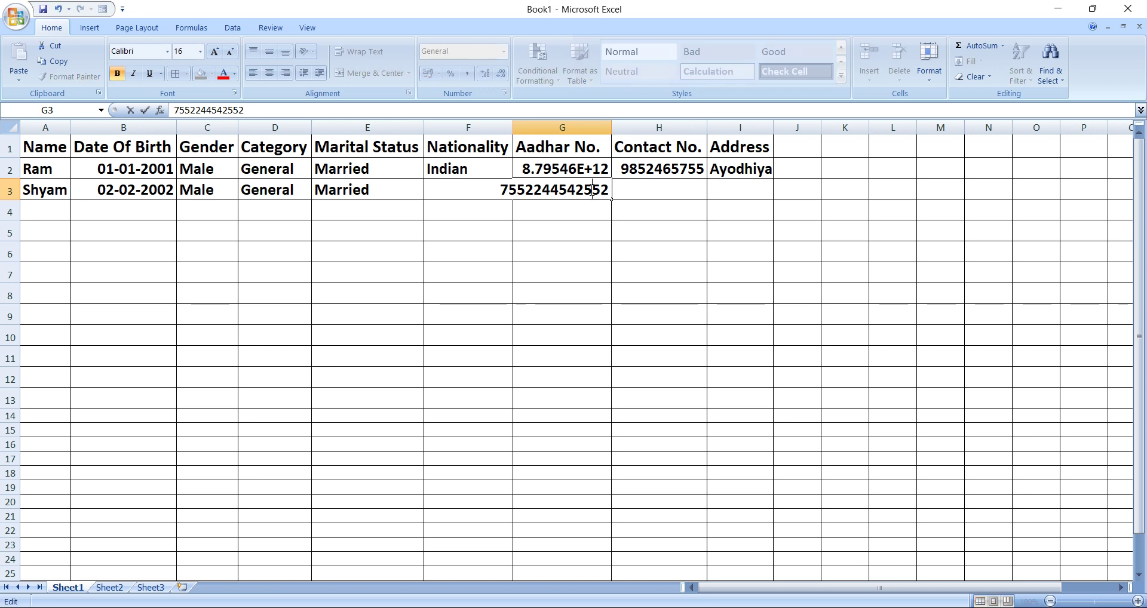
pyautogui.click(647, 190)
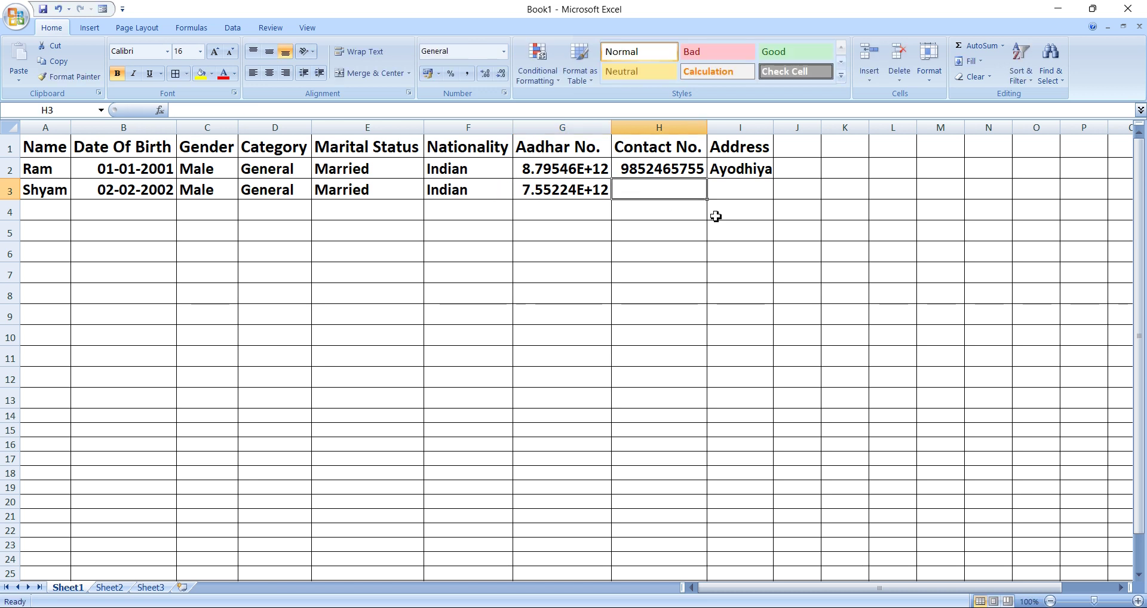
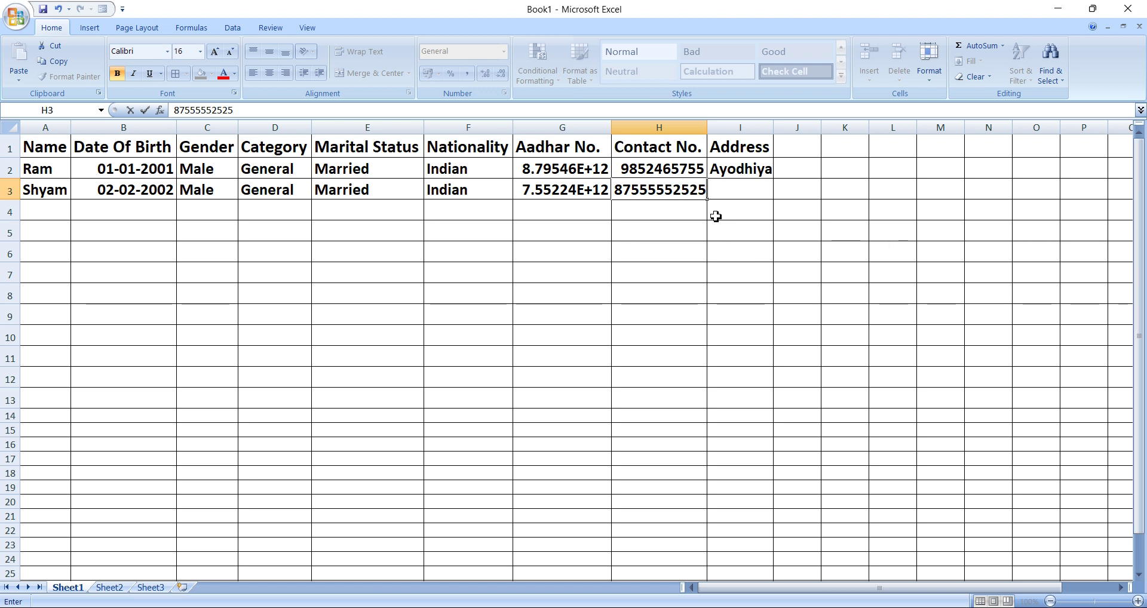
# Enter the contact number in H3, remove its extra digit, and type the address.
pyautogui.click(762, 189)
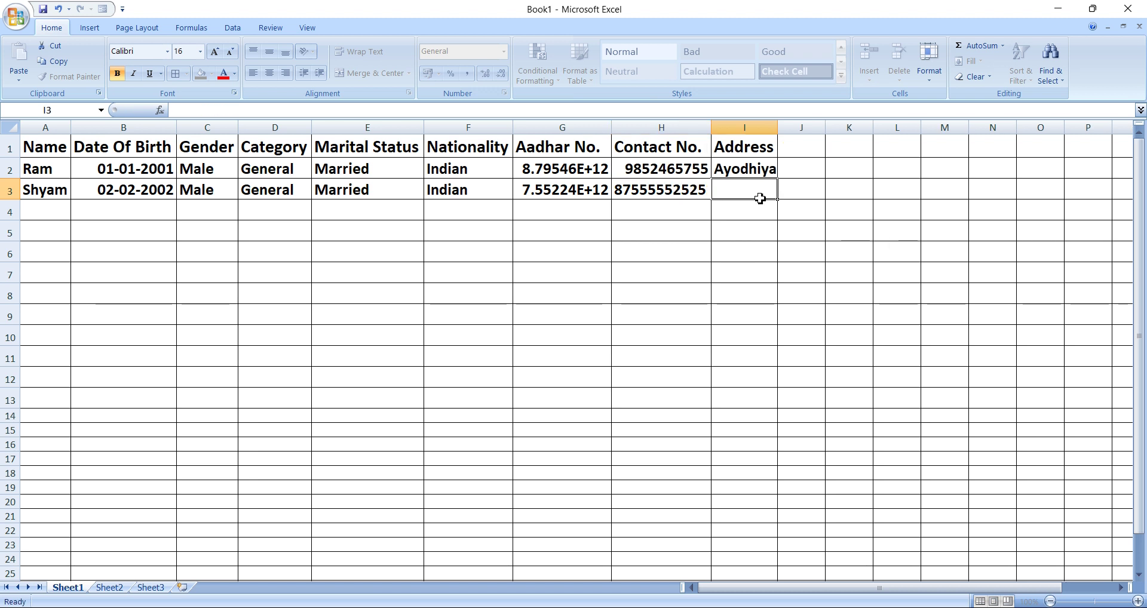
pyautogui.doubleClick(675, 193)
pyautogui.press('BackSpace')
pyautogui.click(737, 197)
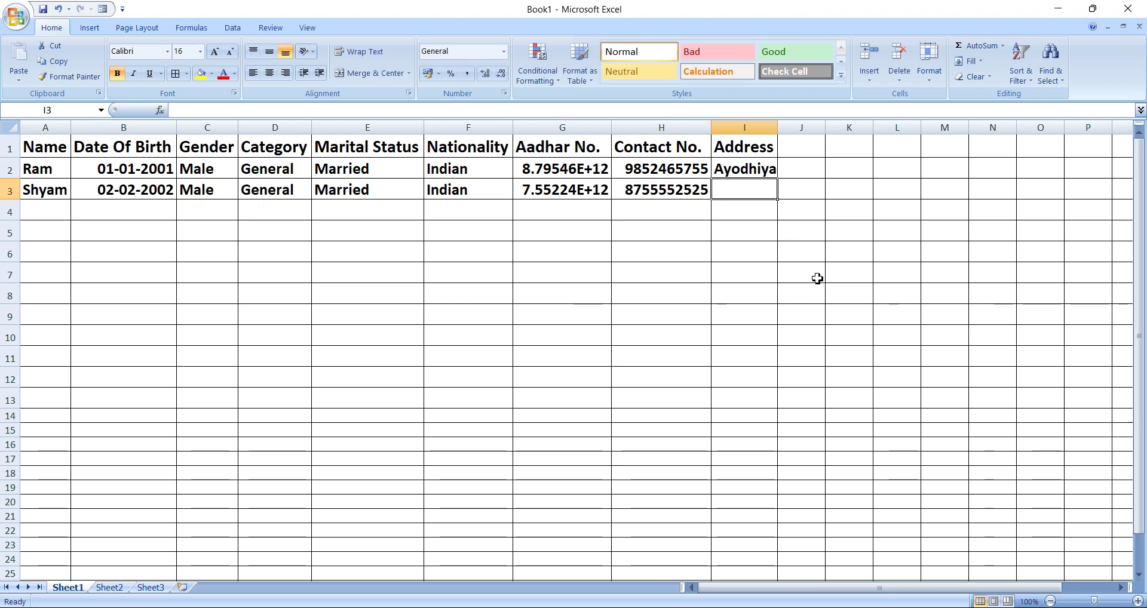
pyautogui.write('Dwarka')
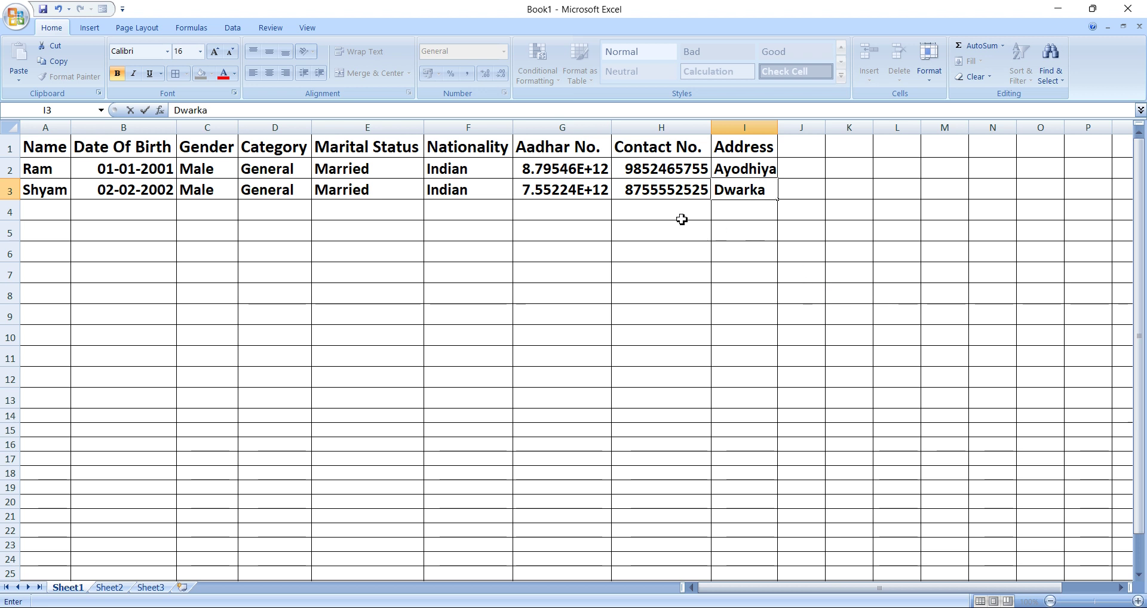
pyautogui.click(615, 299)
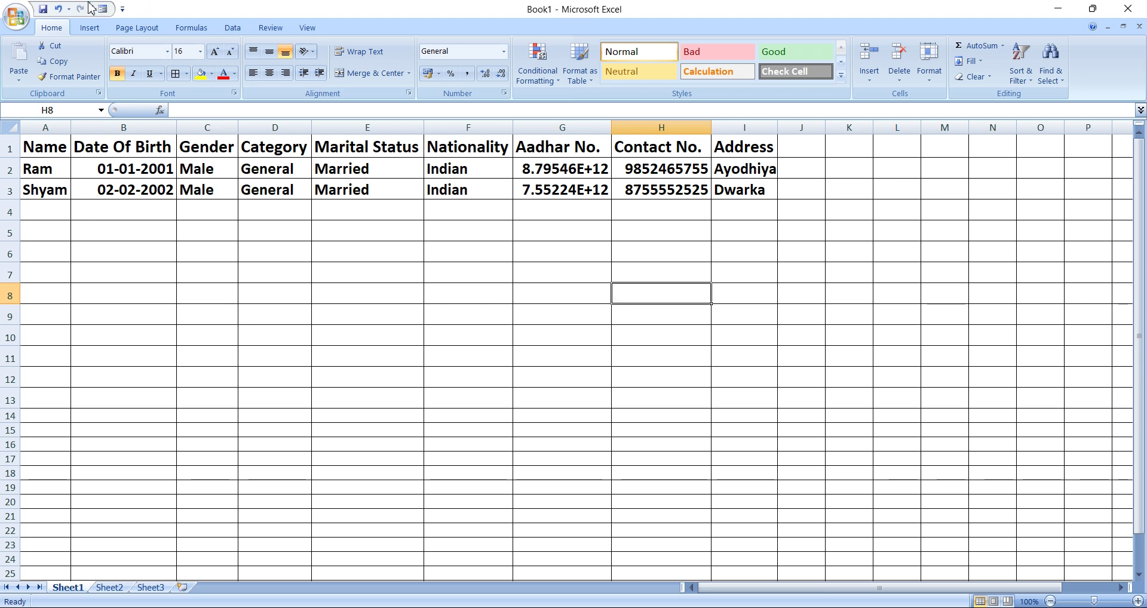
# Start Save As from the Office menu with Desktop as the destination.
pyautogui.click(16, 17)
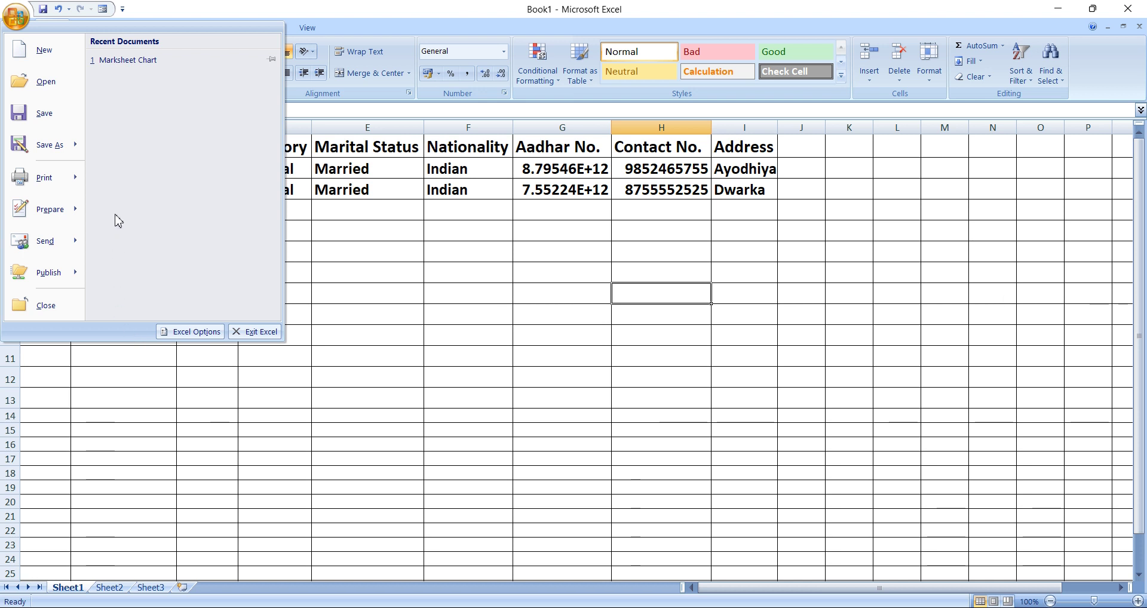
pyautogui.click(52, 142)
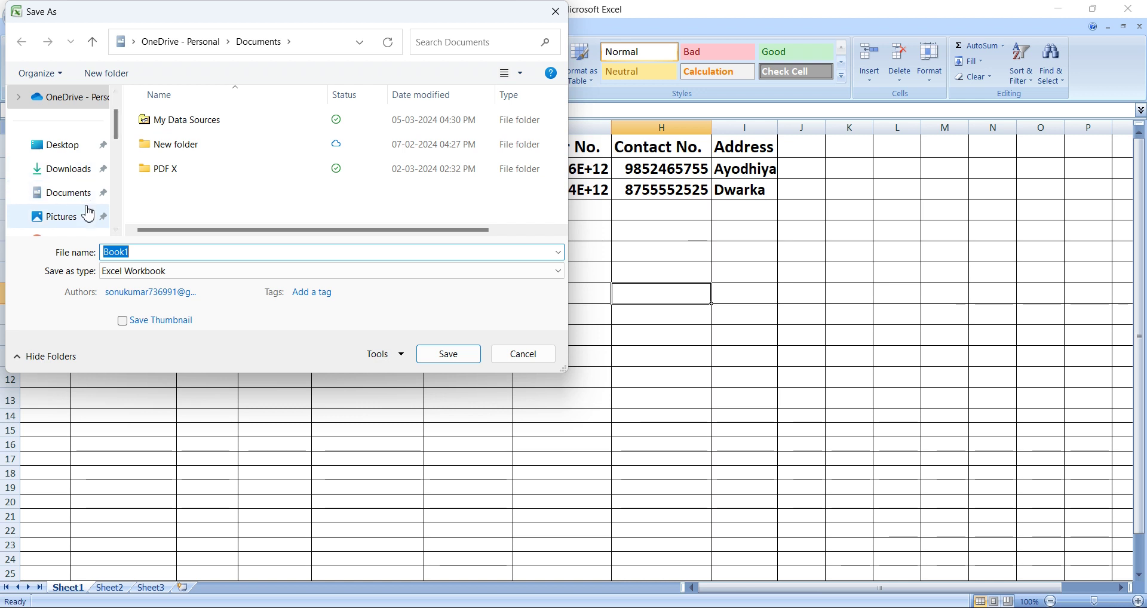
pyautogui.click(67, 155)
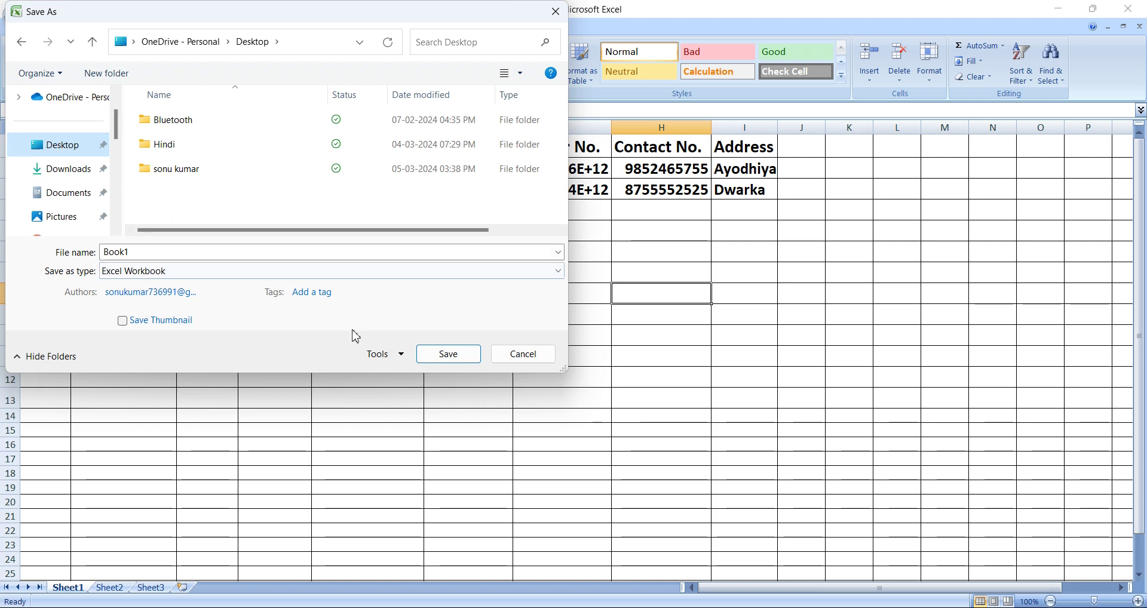
pyautogui.click(401, 355)
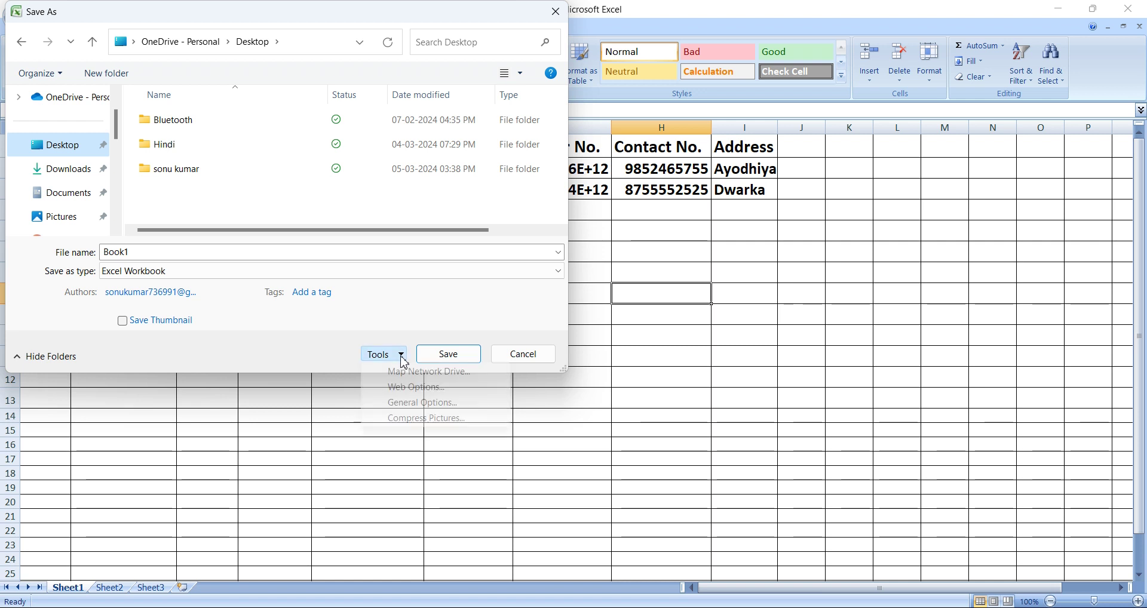
# Set and confirm a password to open in Tools > General Options.
pyautogui.click(424, 404)
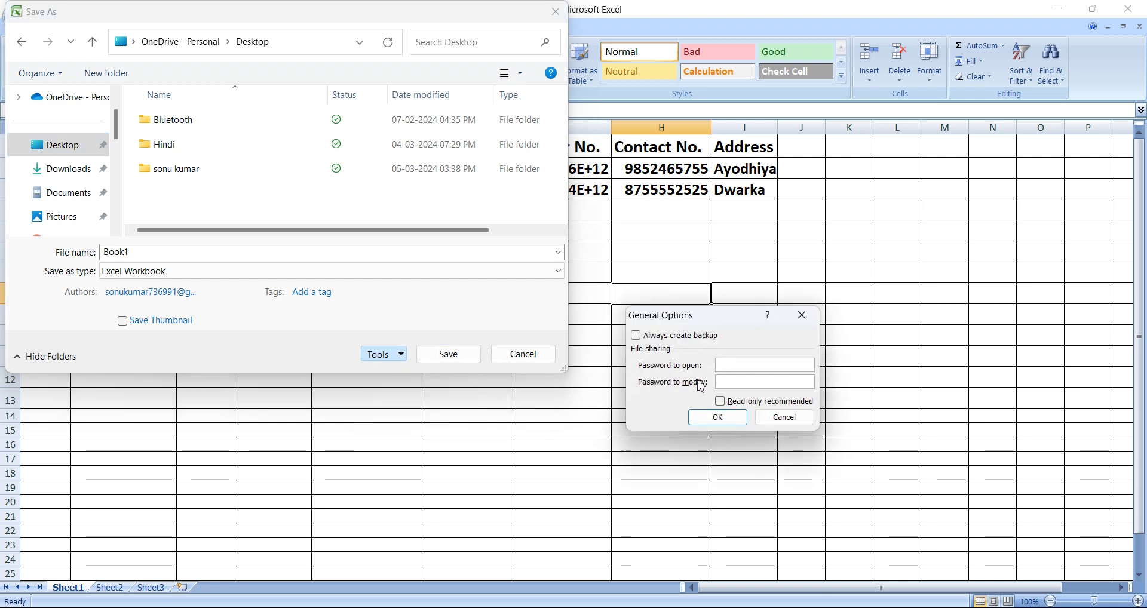
pyautogui.click(774, 370)
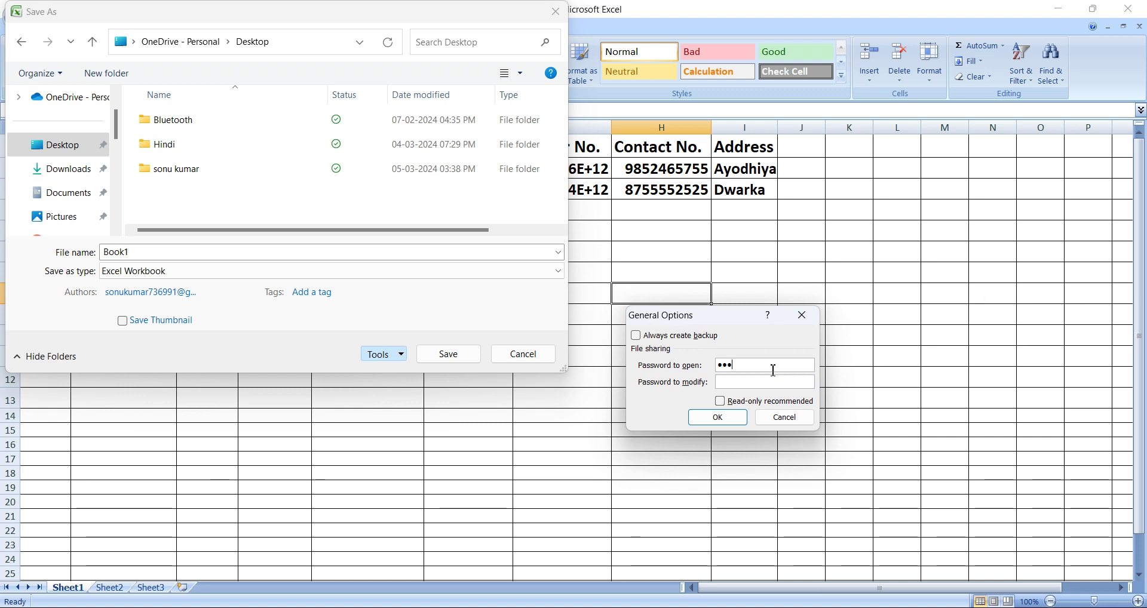
pyautogui.click(729, 425)
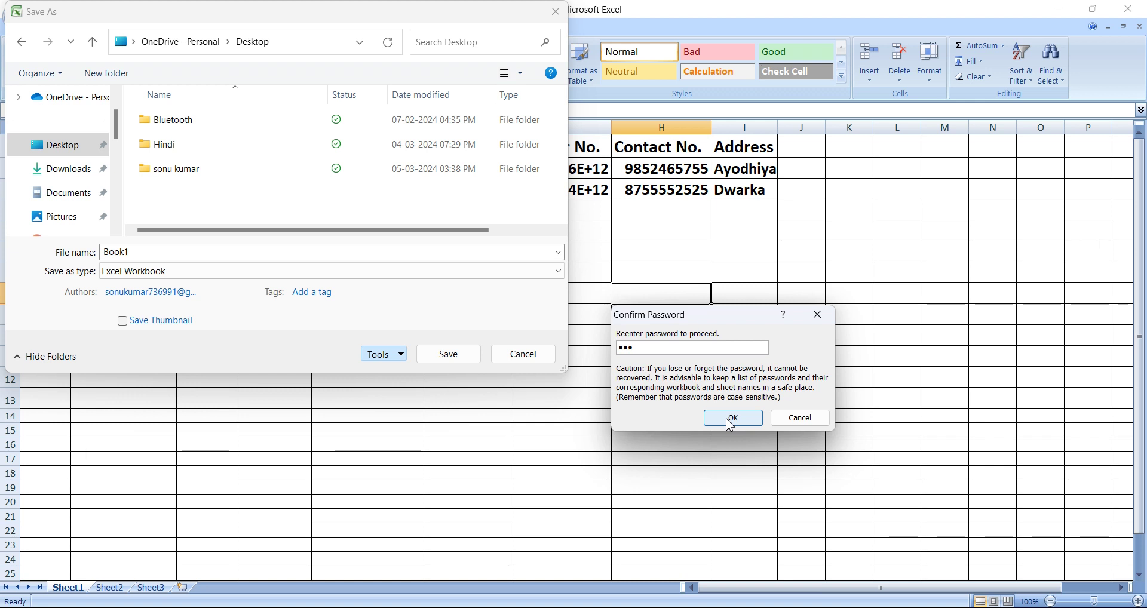
pyautogui.click(746, 421)
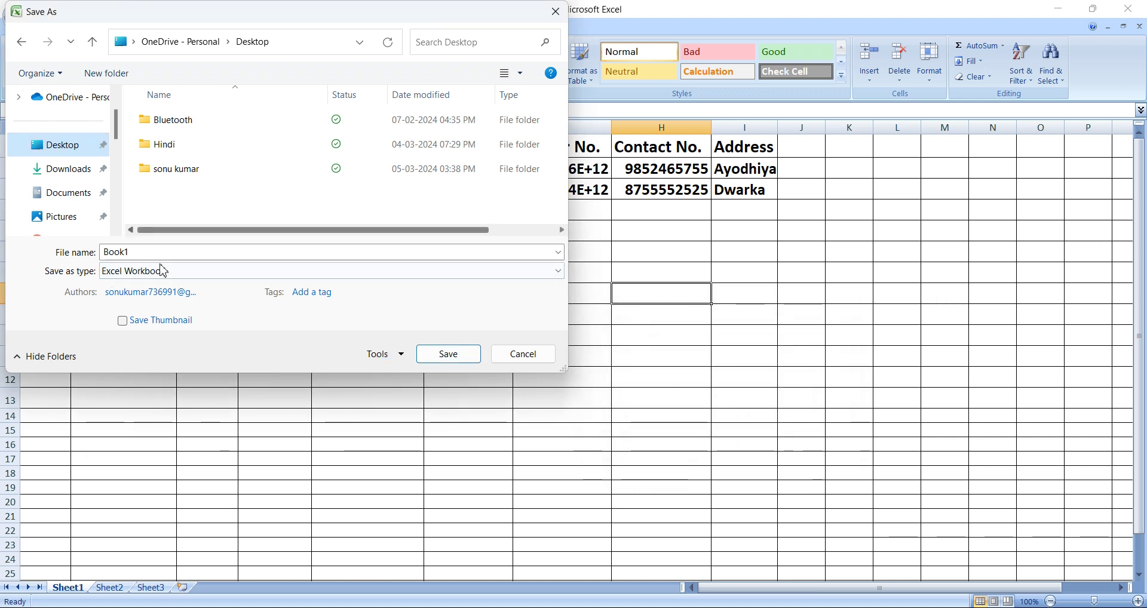
# Replace the file name Book1 with '123' and save the workbook.
pyautogui.doubleClick(139, 252)
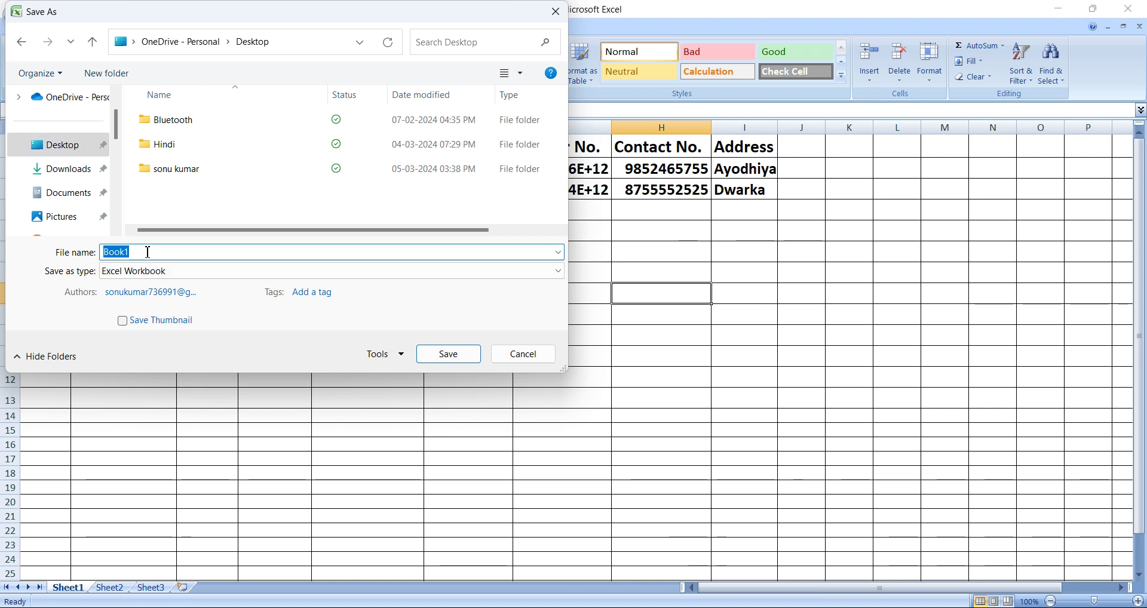
pyautogui.write('123')
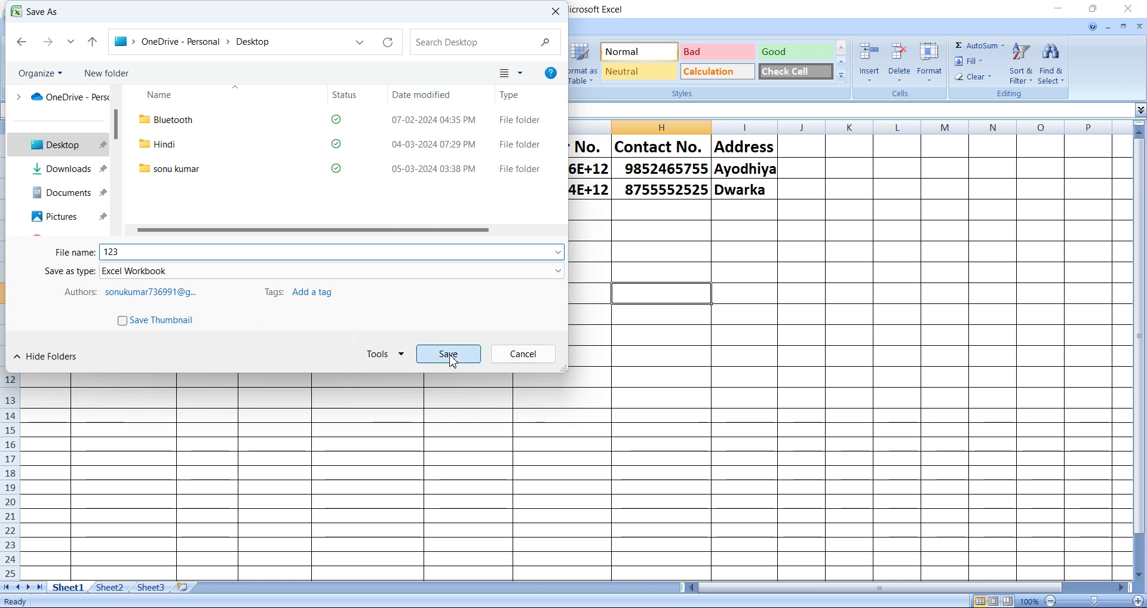
pyautogui.click(450, 355)
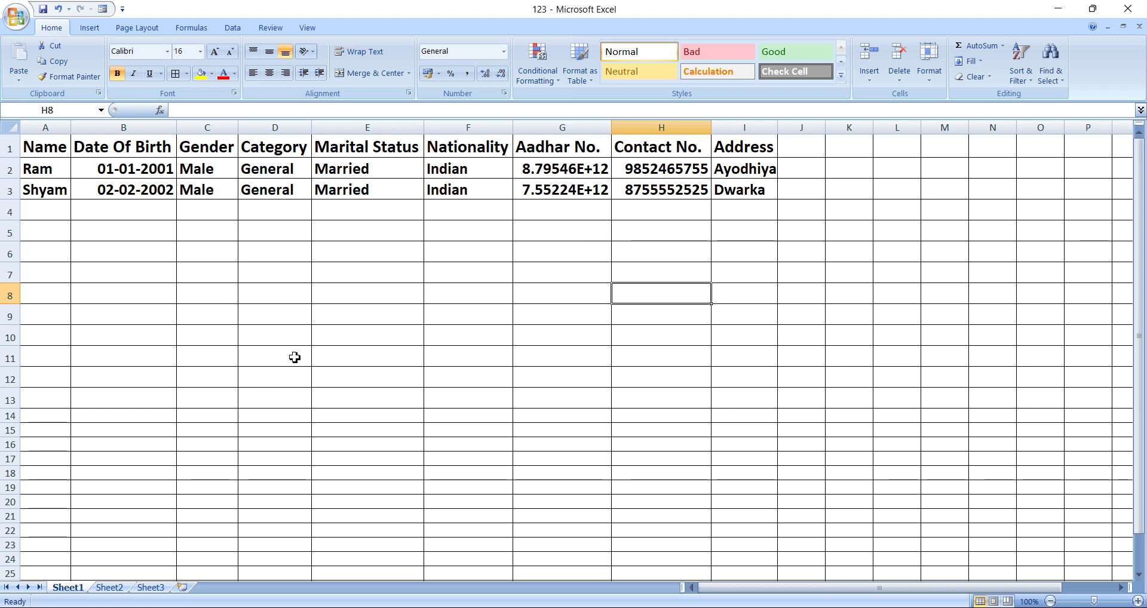
pyautogui.click(305, 213)
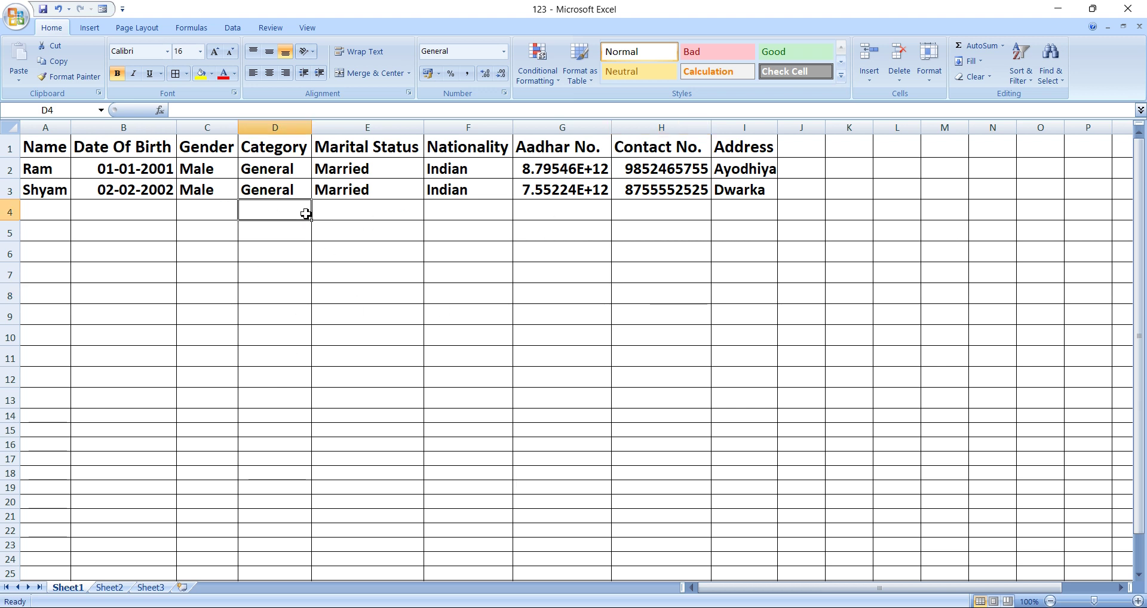
pyautogui.click(155, 225)
pyautogui.click(51, 211)
pyautogui.click(135, 212)
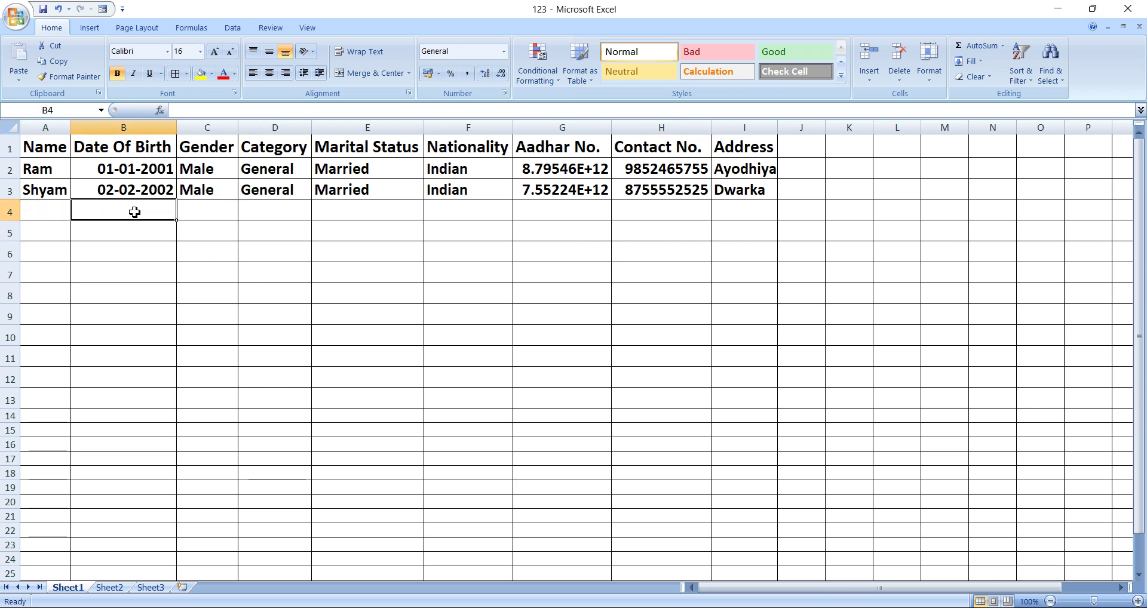
pyautogui.click(223, 207)
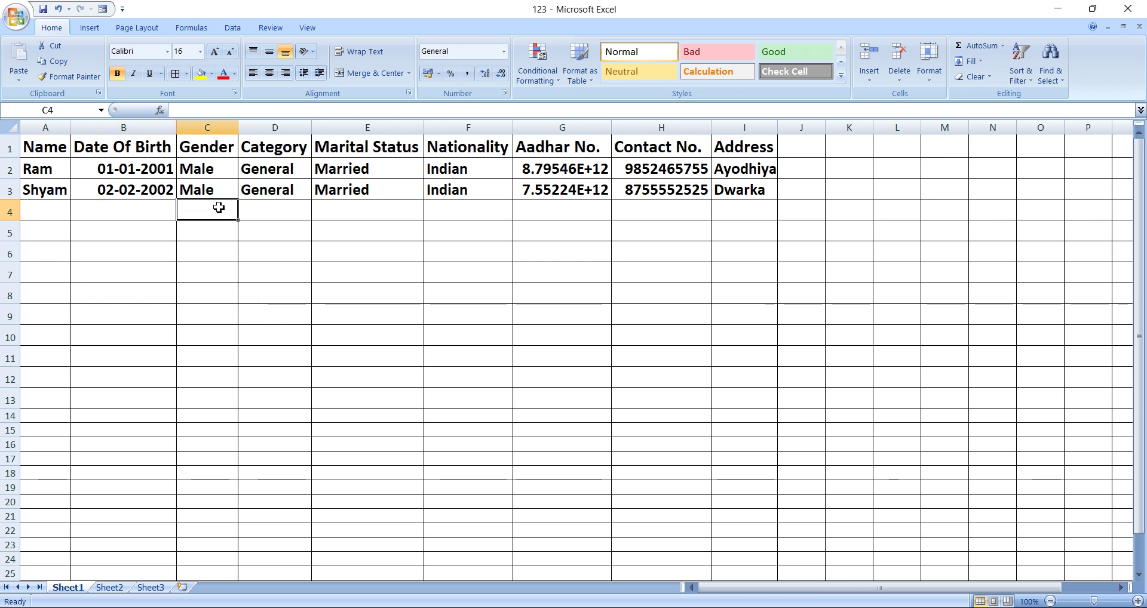
pyautogui.click(296, 210)
pyautogui.click(370, 207)
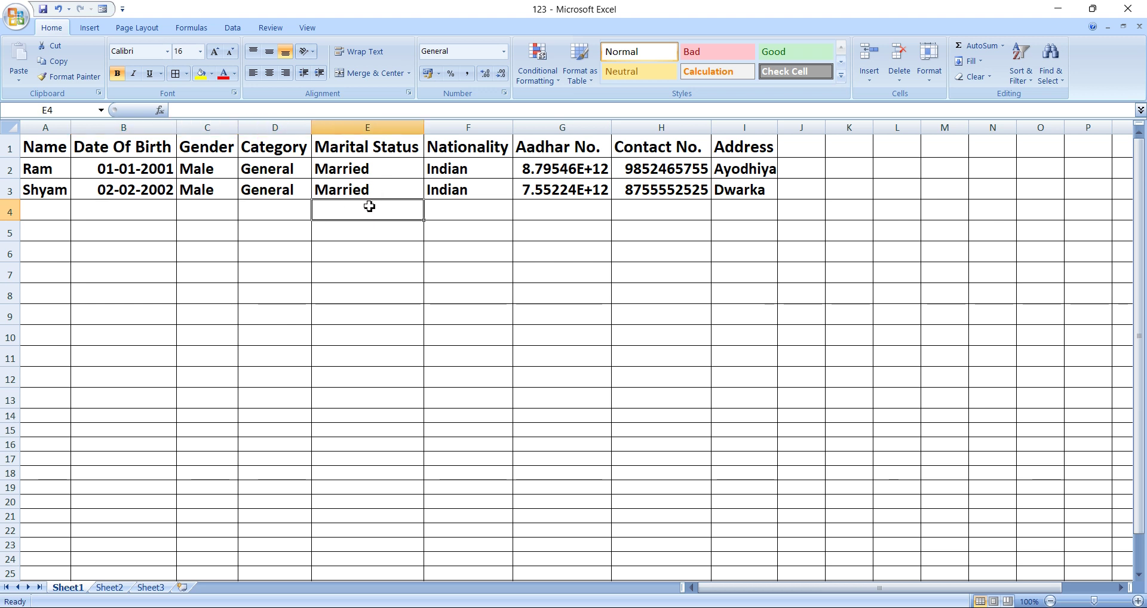
pyautogui.click(519, 210)
pyautogui.click(457, 211)
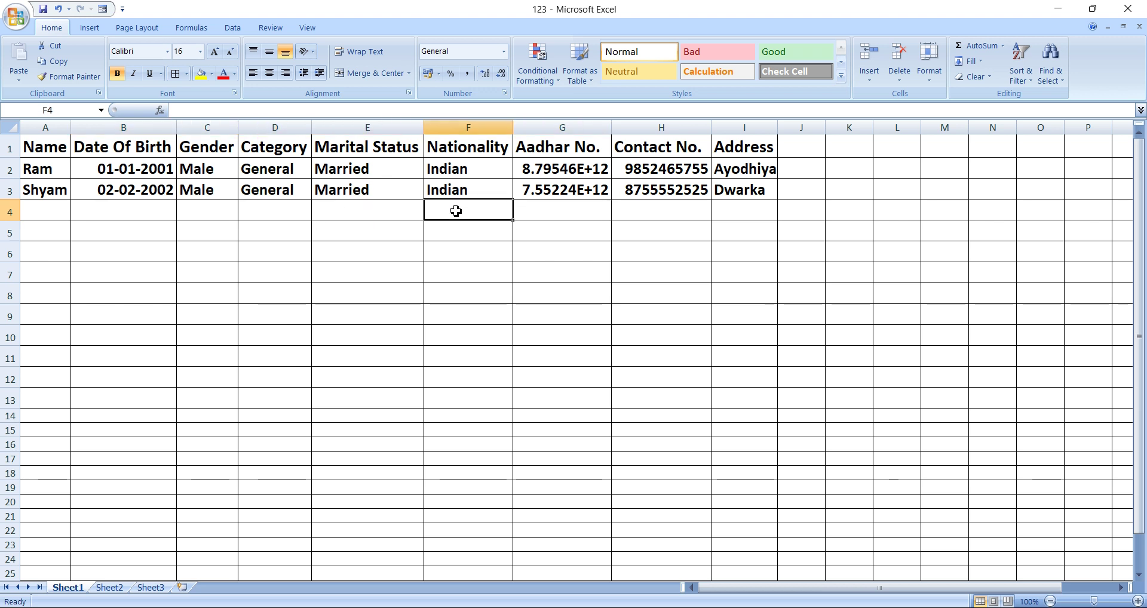
pyautogui.click(561, 209)
pyautogui.click(635, 212)
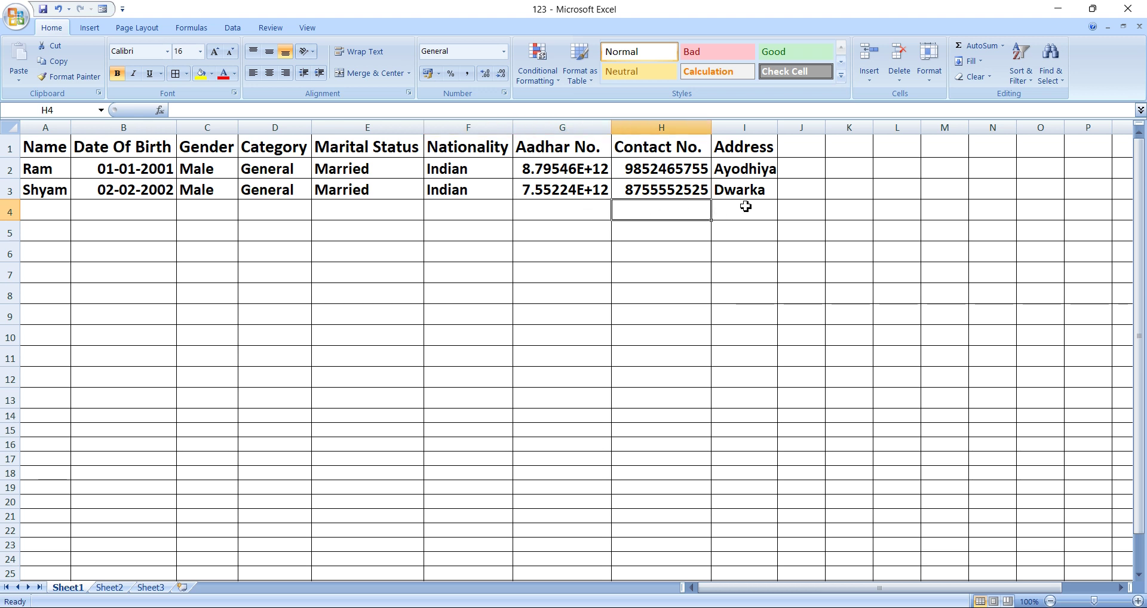
pyautogui.click(746, 206)
pyautogui.click(48, 149)
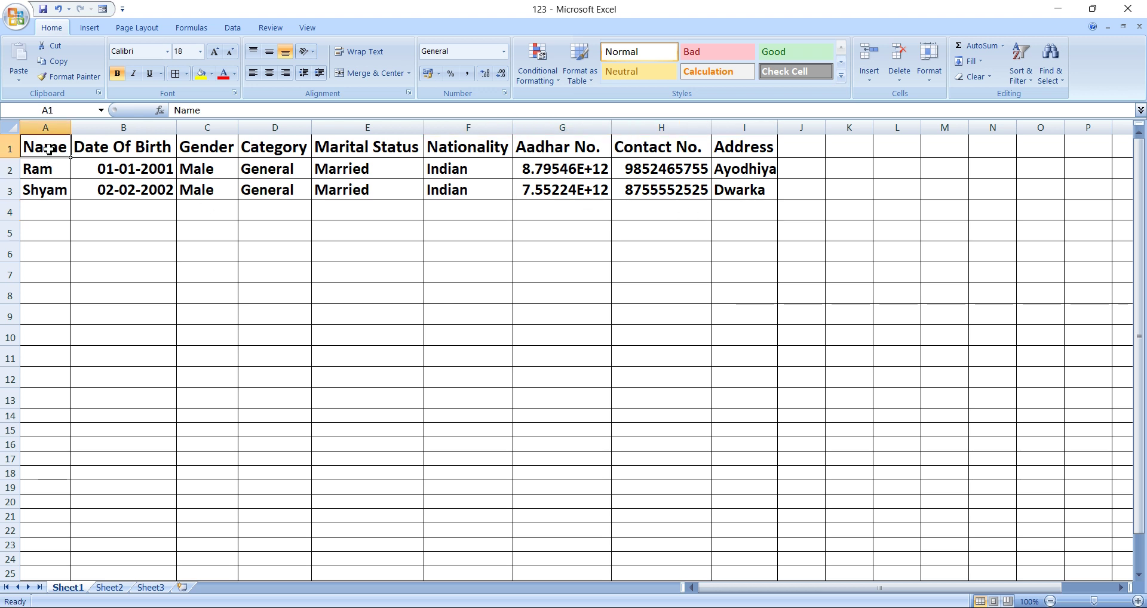
pyautogui.click(398, 274)
pyautogui.click(472, 204)
pyautogui.click(467, 192)
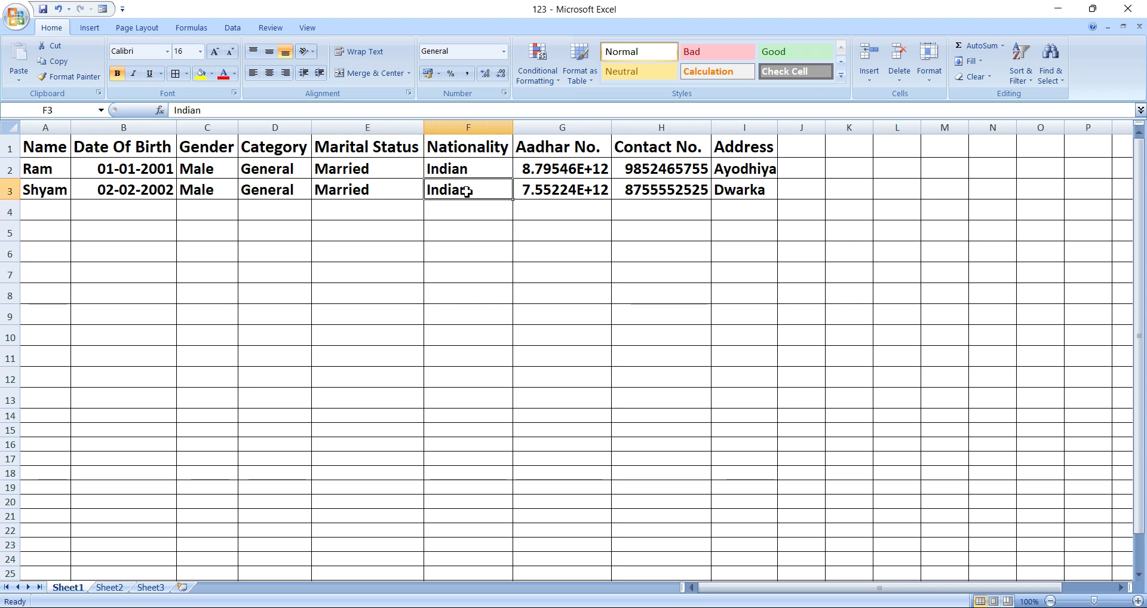
pyautogui.press('Delete')
pyautogui.click(494, 266)
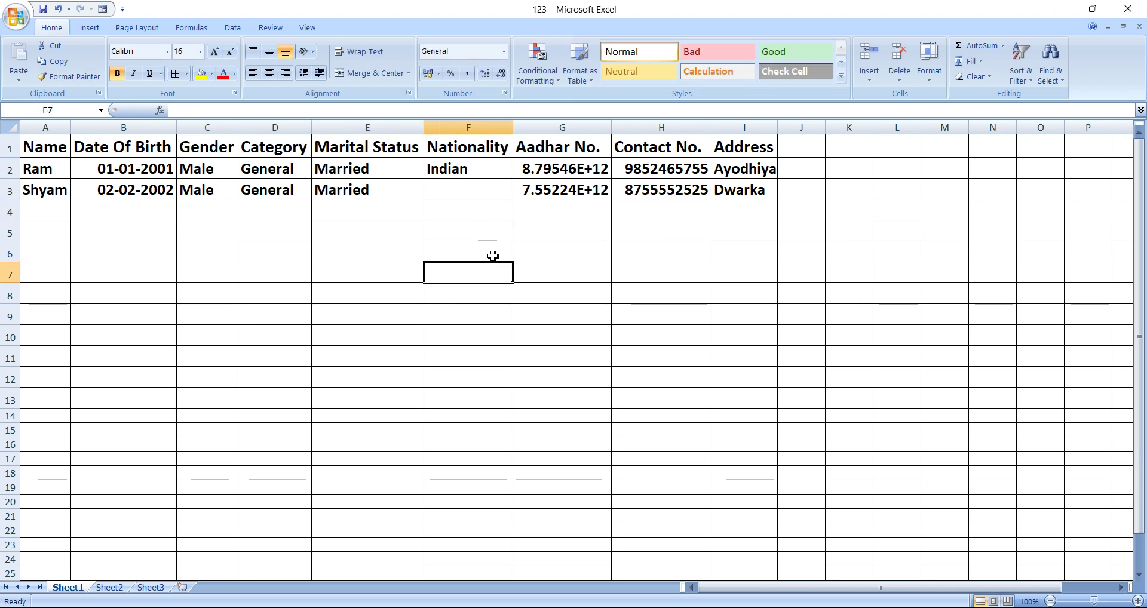
pyautogui.hotkey('ctrl', 'z')
pyautogui.click(483, 254)
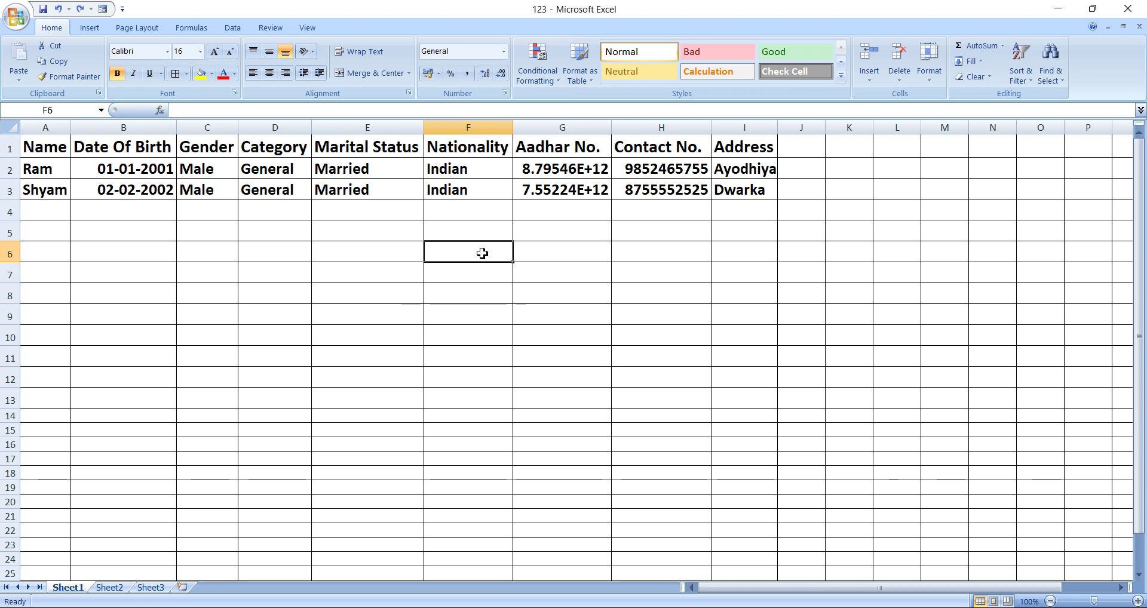
pyautogui.click(315, 190)
pyautogui.click(461, 260)
pyautogui.moveTo(36, 146); pyautogui.dragTo(771, 192)
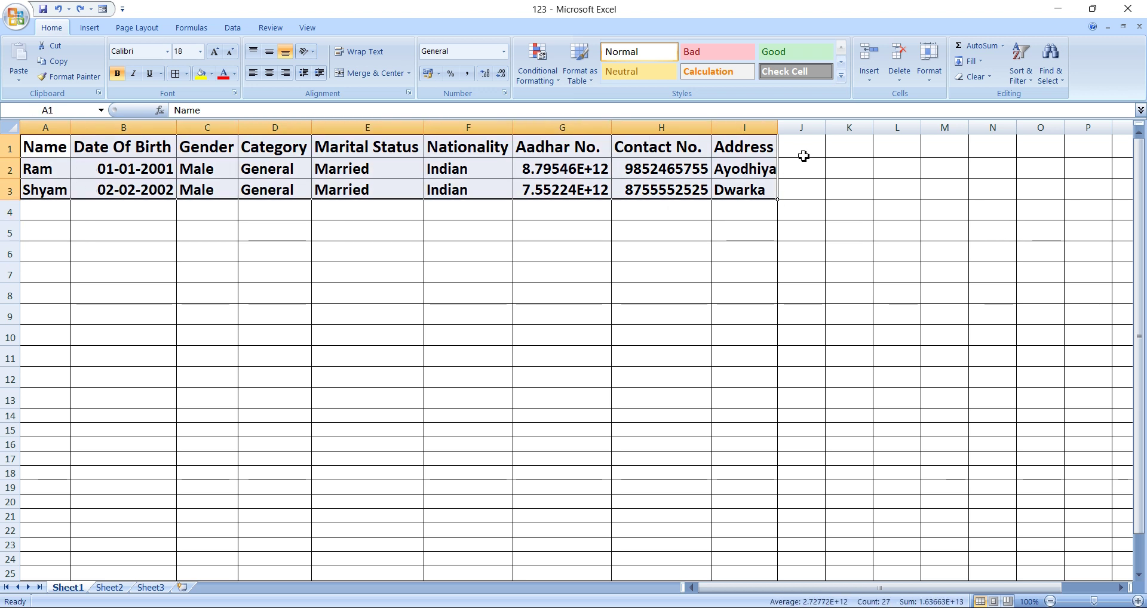
# Start protecting Sheet1 with a password, allowing formatting, inserting, deleting, AutoFilter and sorting.
pyautogui.click(268, 30)
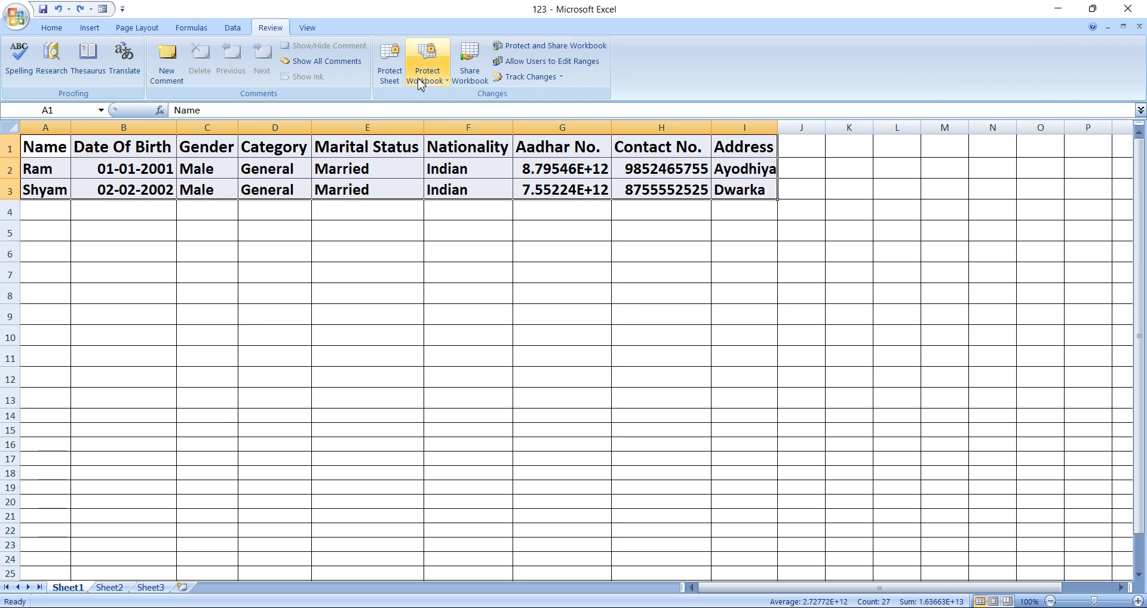
pyautogui.click(397, 70)
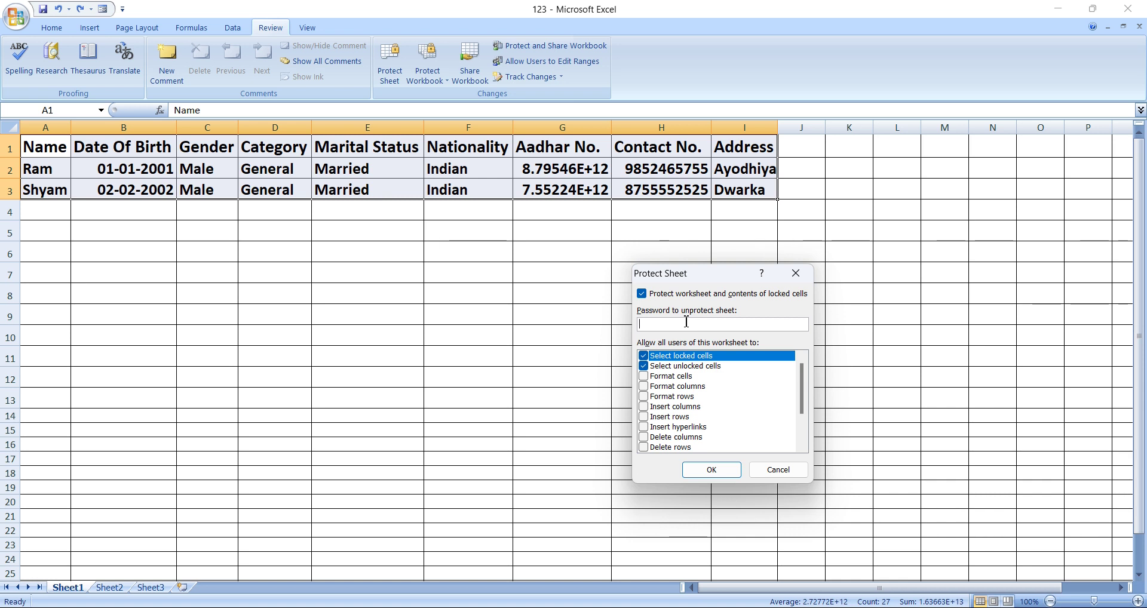
pyautogui.write('1')
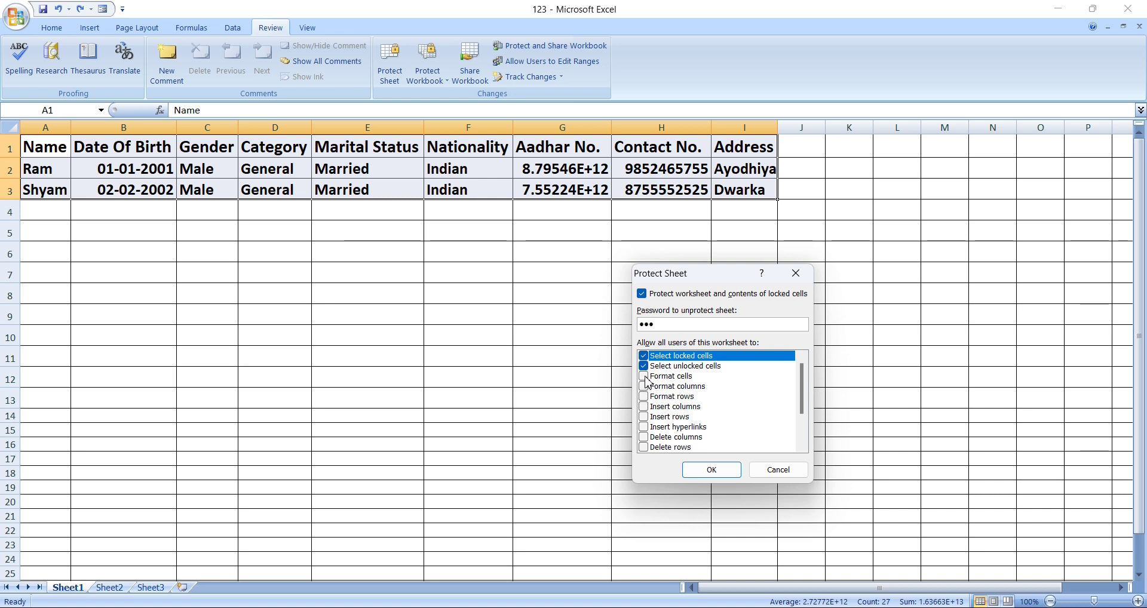
pyautogui.click(647, 376)
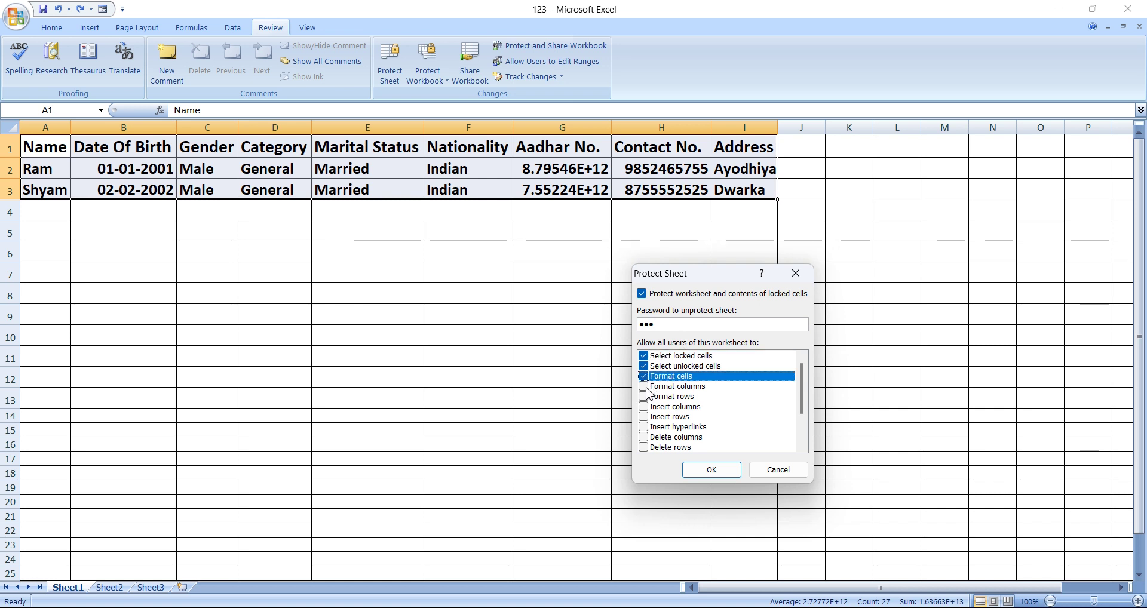
pyautogui.click(645, 387)
pyautogui.click(645, 397)
pyautogui.click(645, 407)
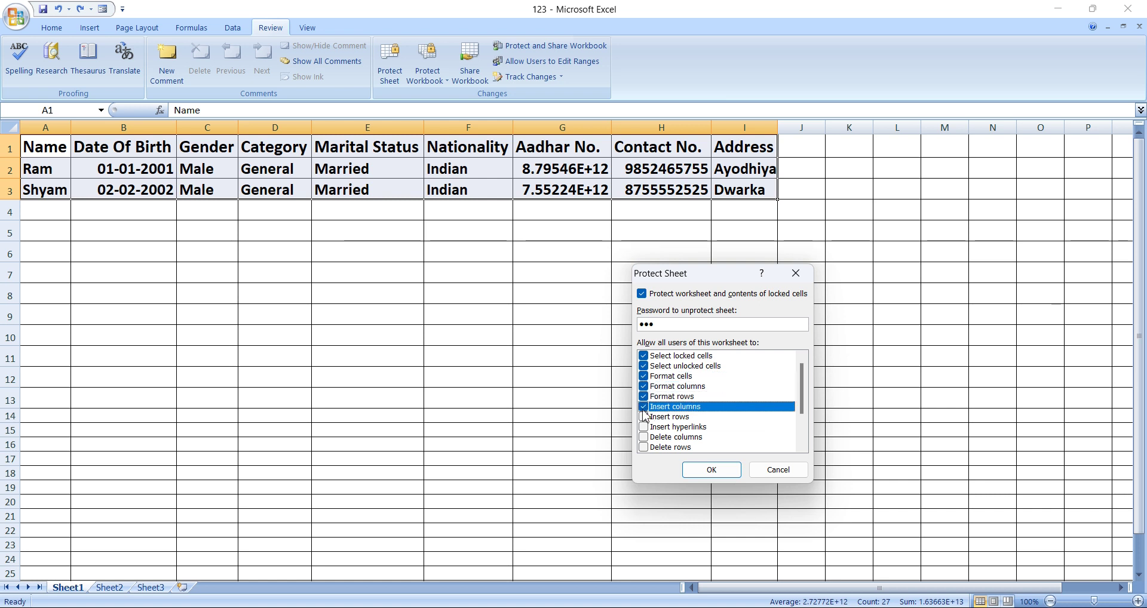
pyautogui.click(645, 417)
pyautogui.click(645, 427)
pyautogui.click(645, 436)
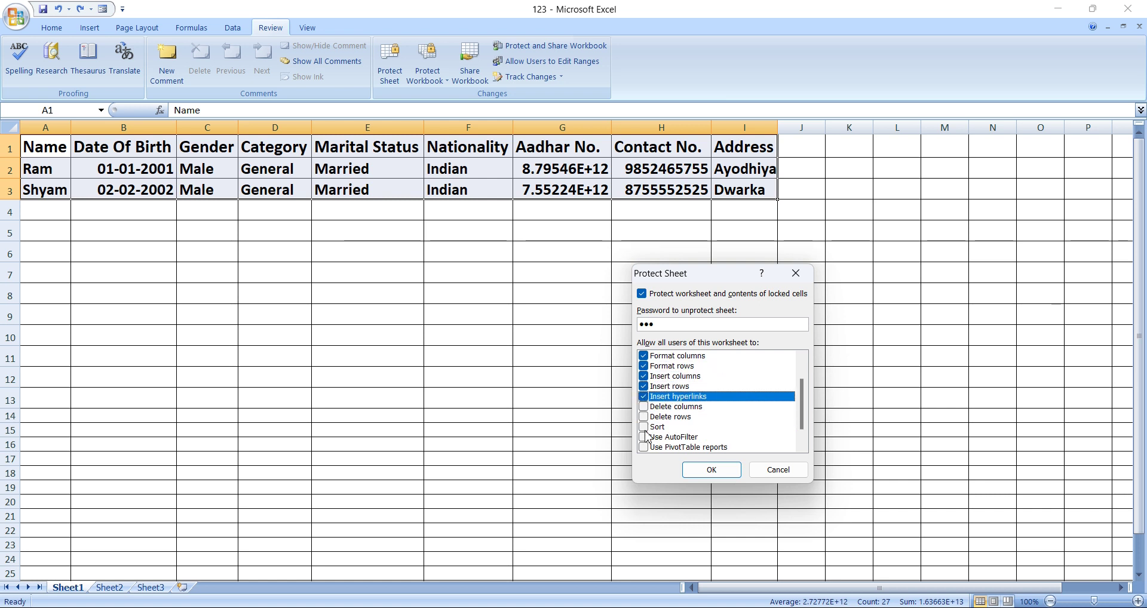
pyautogui.click(645, 426)
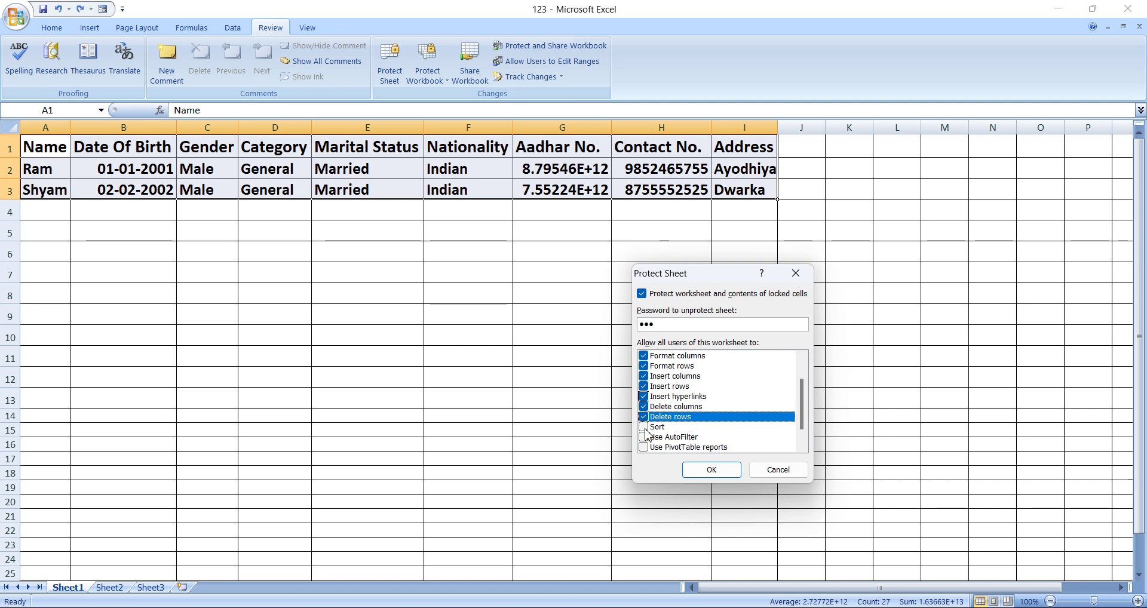
pyautogui.click(644, 437)
pyautogui.click(643, 428)
# Also allow PivotTables, objects and scenarios, confirm the password, then start a new blank workbook.
pyautogui.scroll(-1, 644, 428)
pyautogui.click(643, 428)
pyautogui.click(644, 437)
pyautogui.click(644, 447)
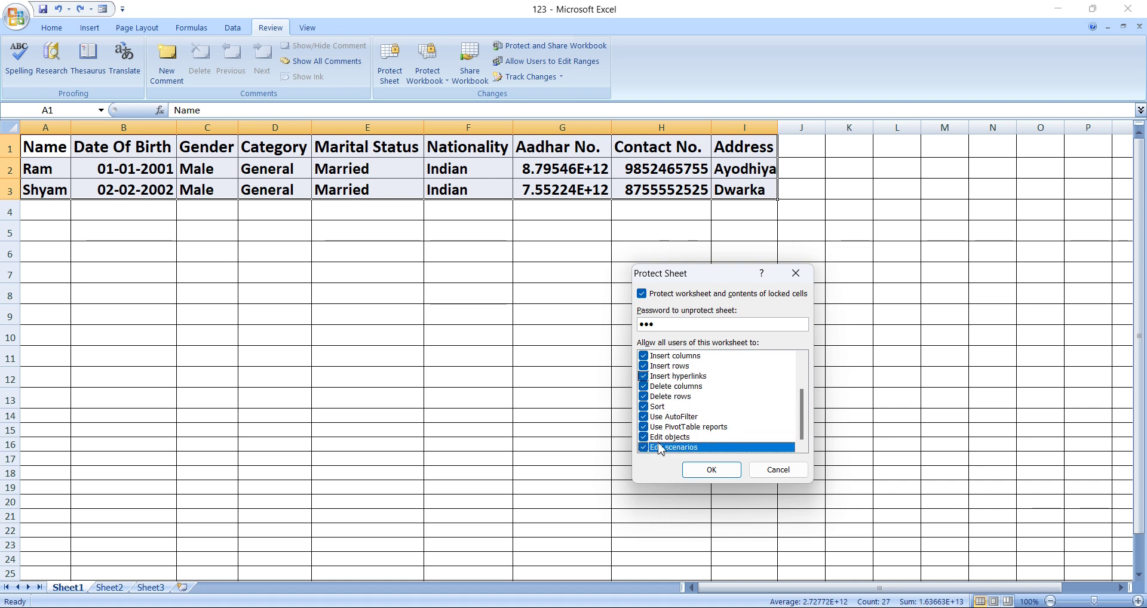
pyautogui.click(717, 471)
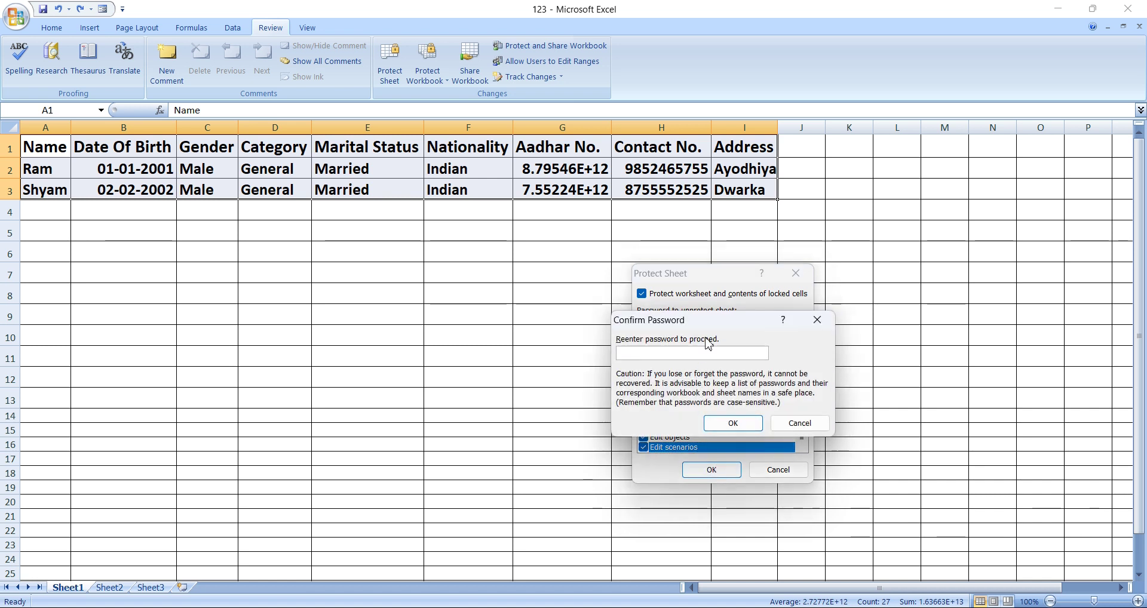
pyautogui.write('12')
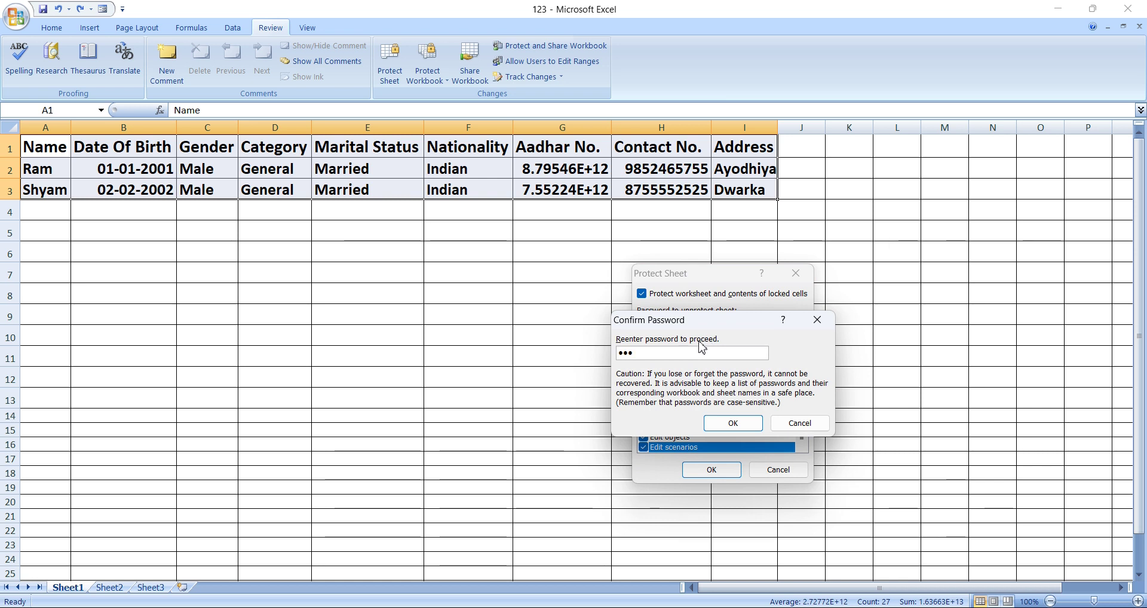
pyautogui.click(736, 428)
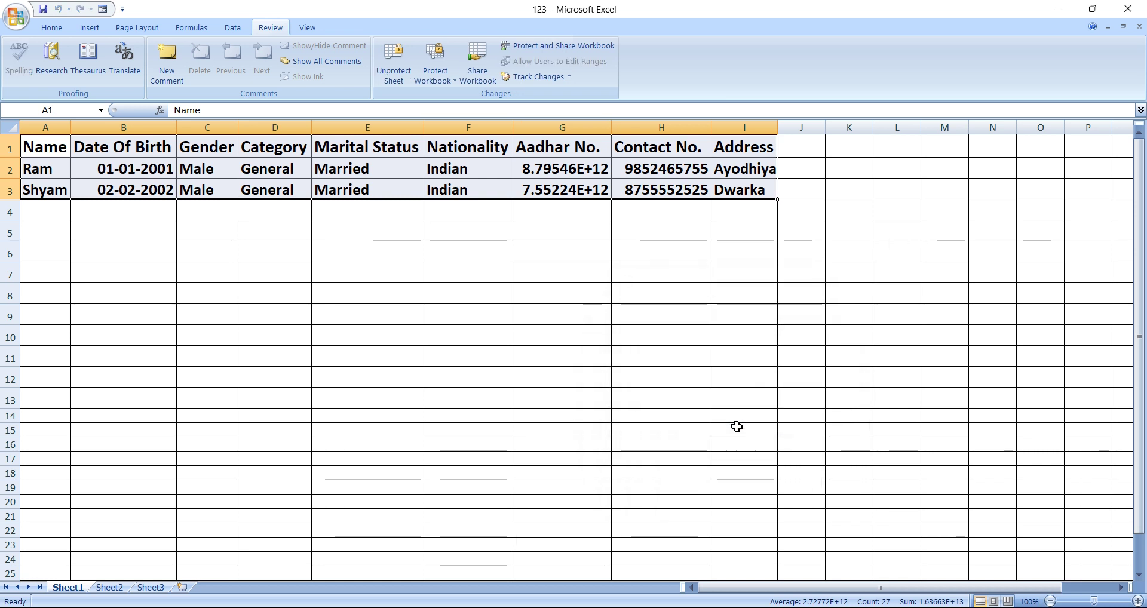
pyautogui.click(729, 404)
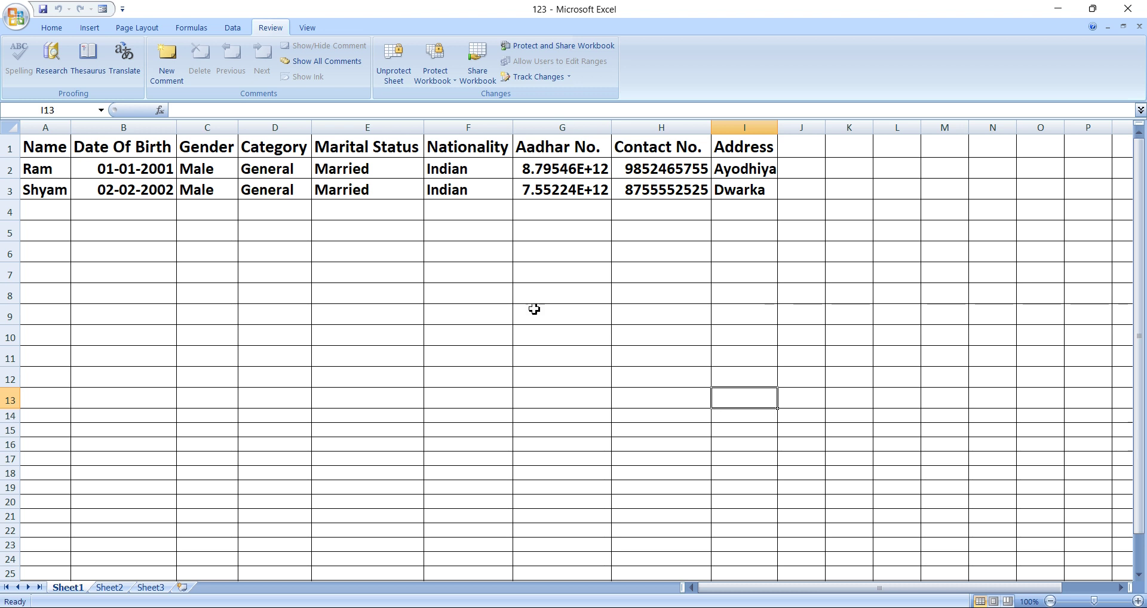
pyautogui.click(489, 289)
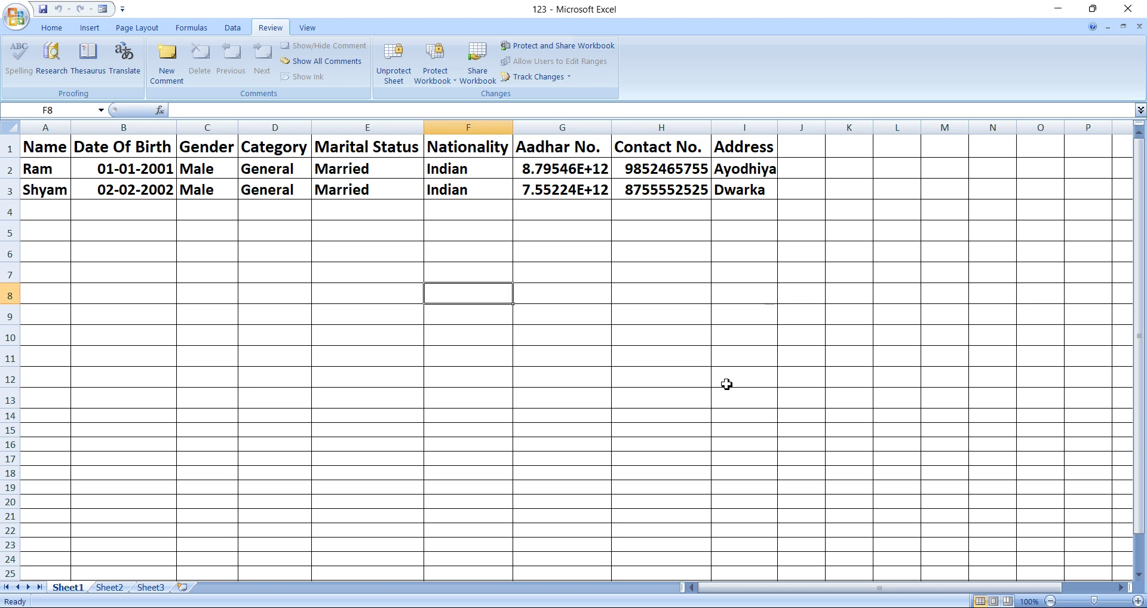
pyautogui.hotkey('ctrl', 'n')
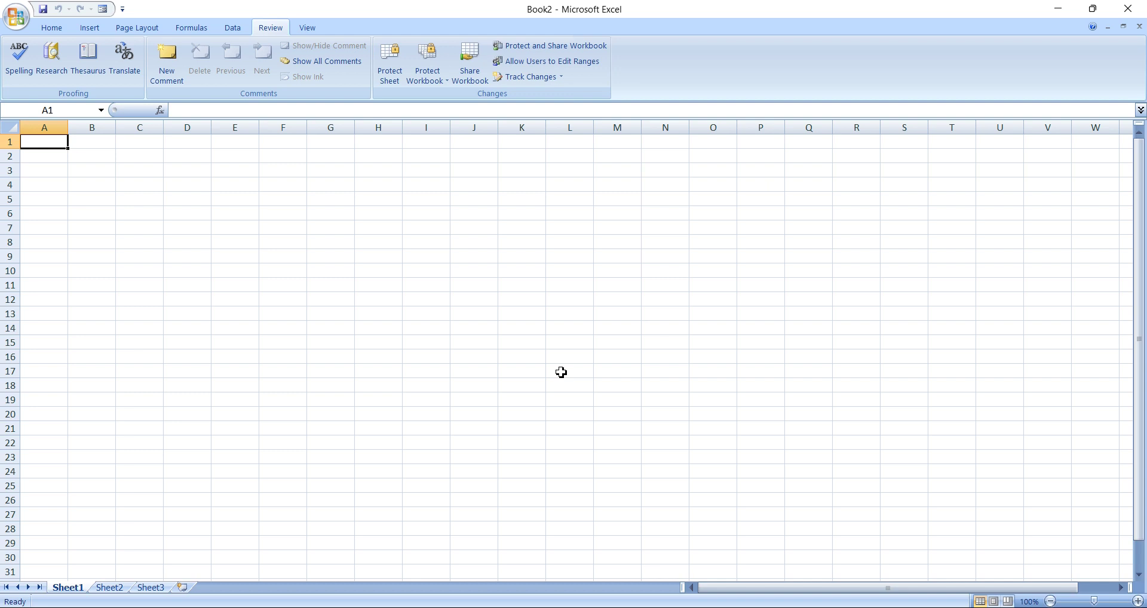
# Close the 123 workbook from its taskbar thumbnail, leaving blank Book2 open.
pyautogui.moveTo(740, 607)
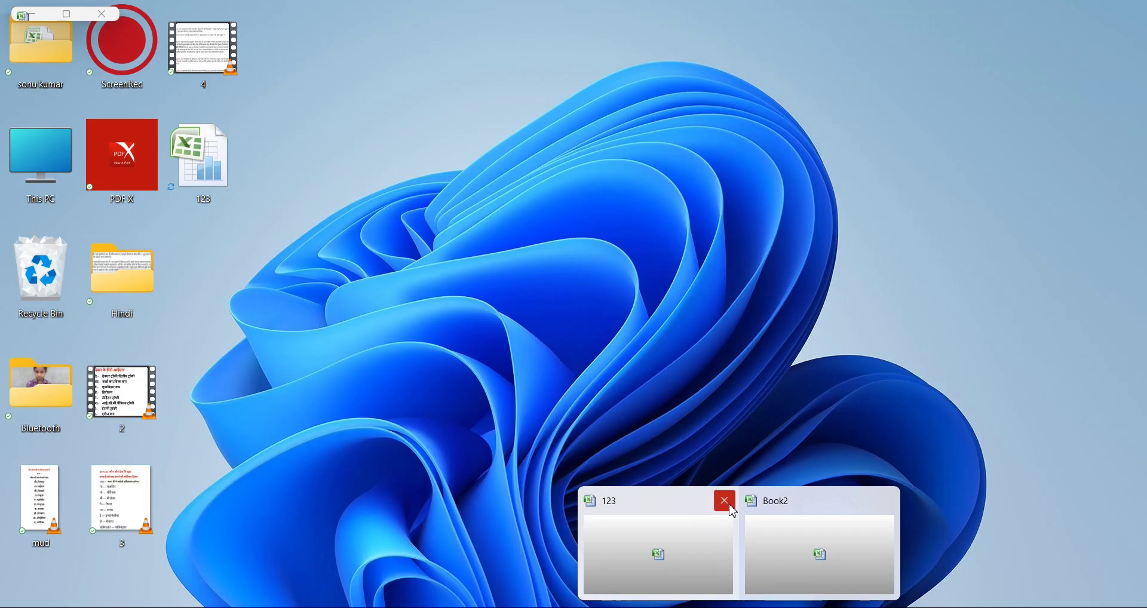
pyautogui.click(729, 506)
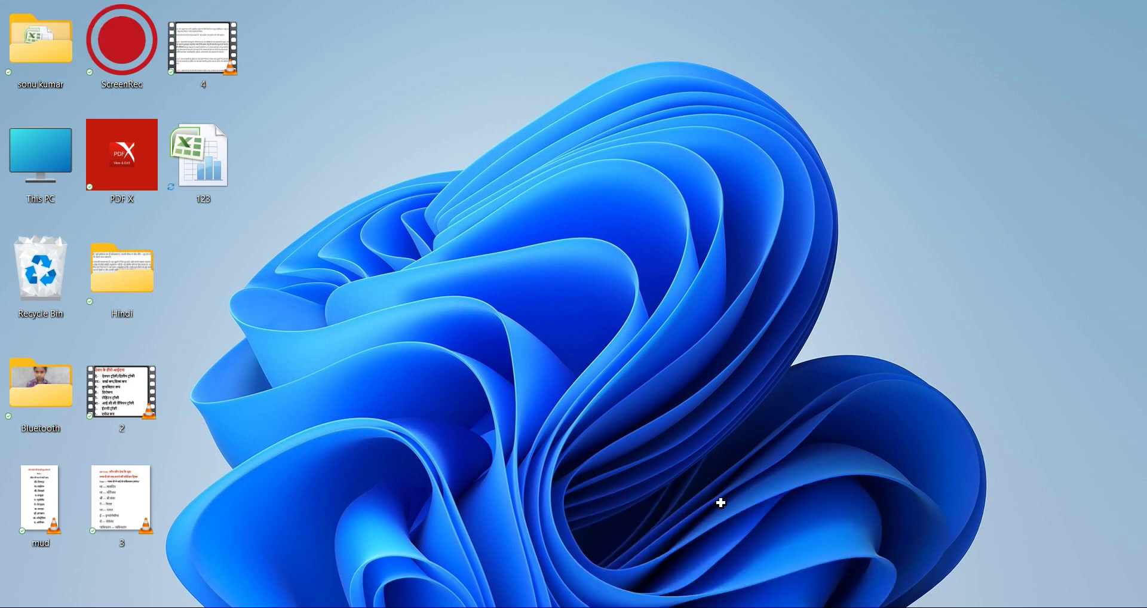
pyautogui.click(578, 393)
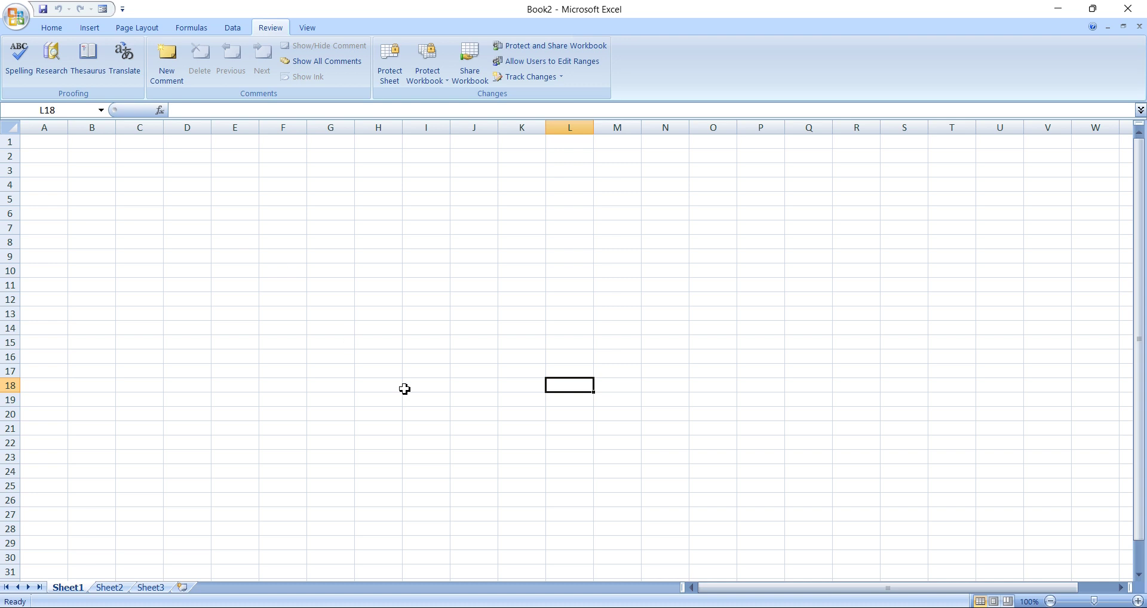
# Open 123 from the Desktop and enter its password to show the personal-details table.
pyautogui.click(17, 18)
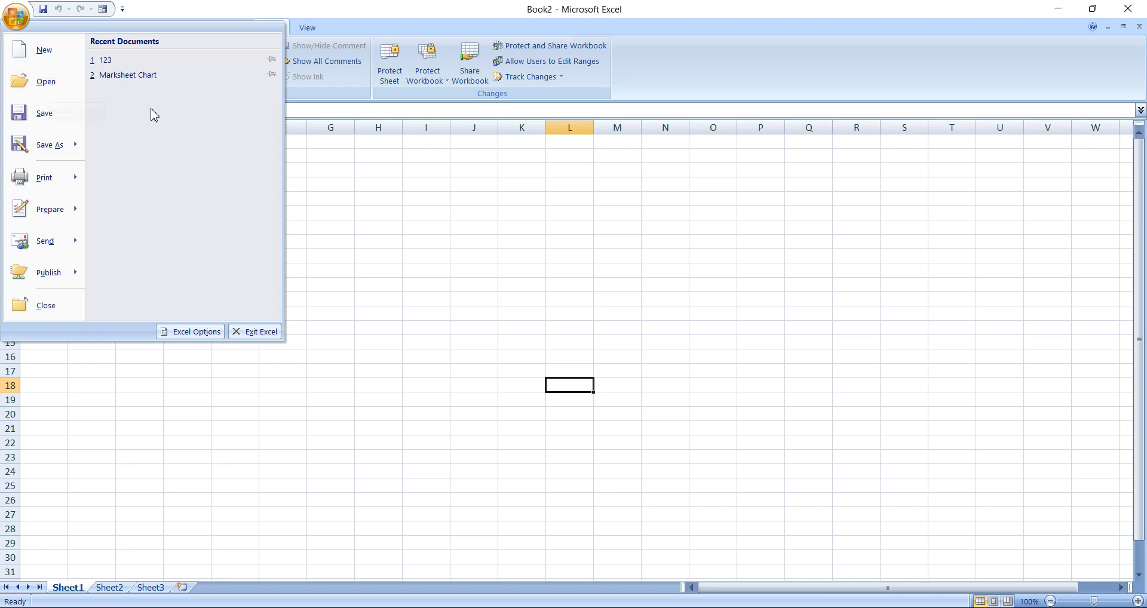
pyautogui.click(63, 92)
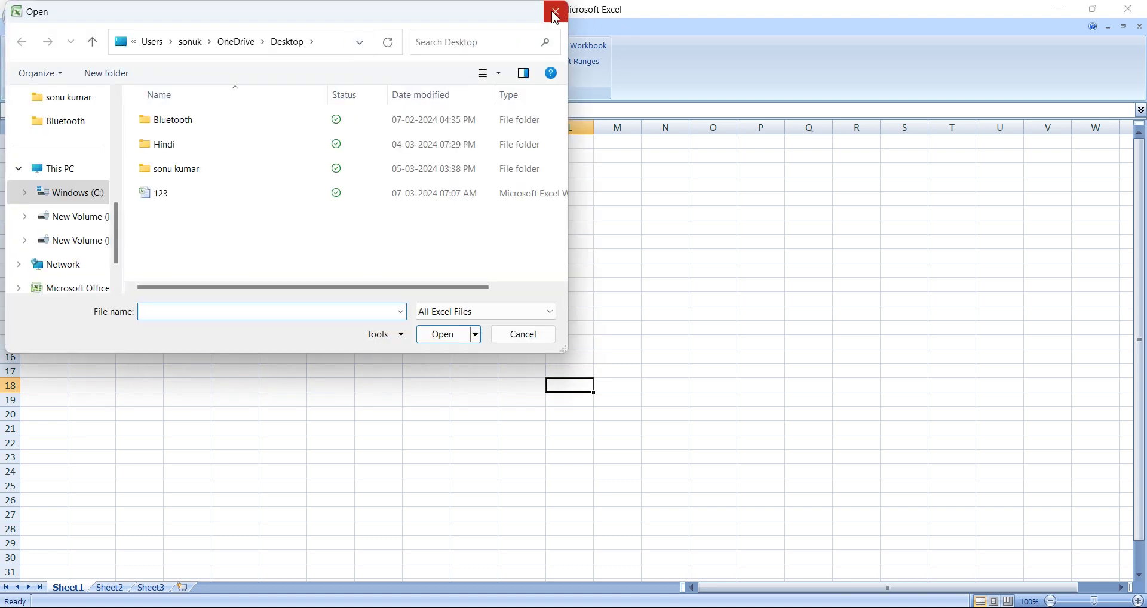
pyautogui.click(548, 15)
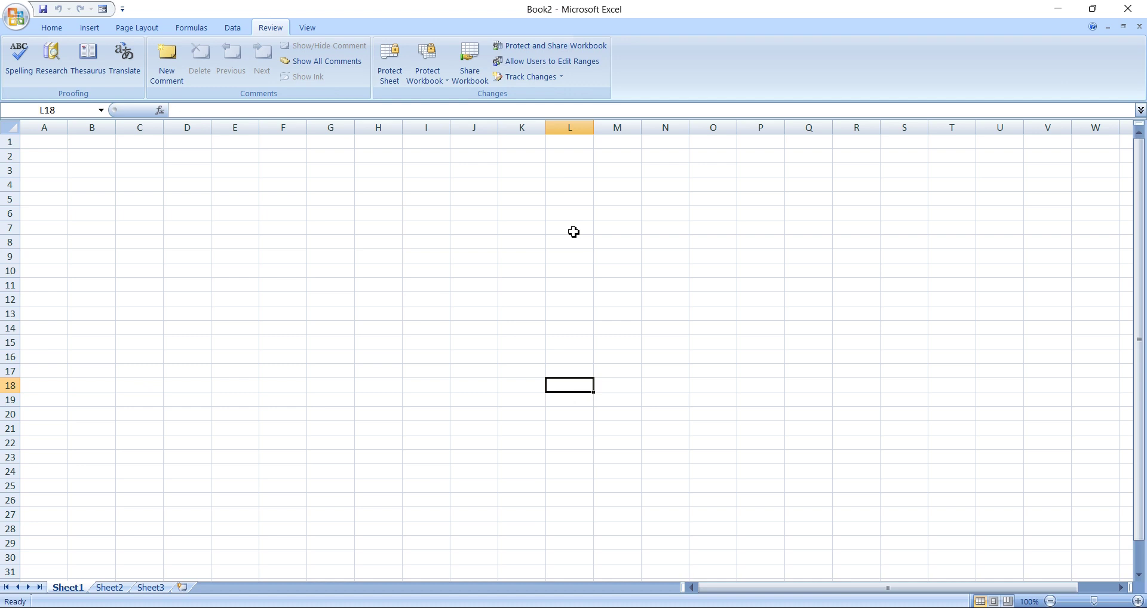
pyautogui.hotkey('ctrl', 'o')
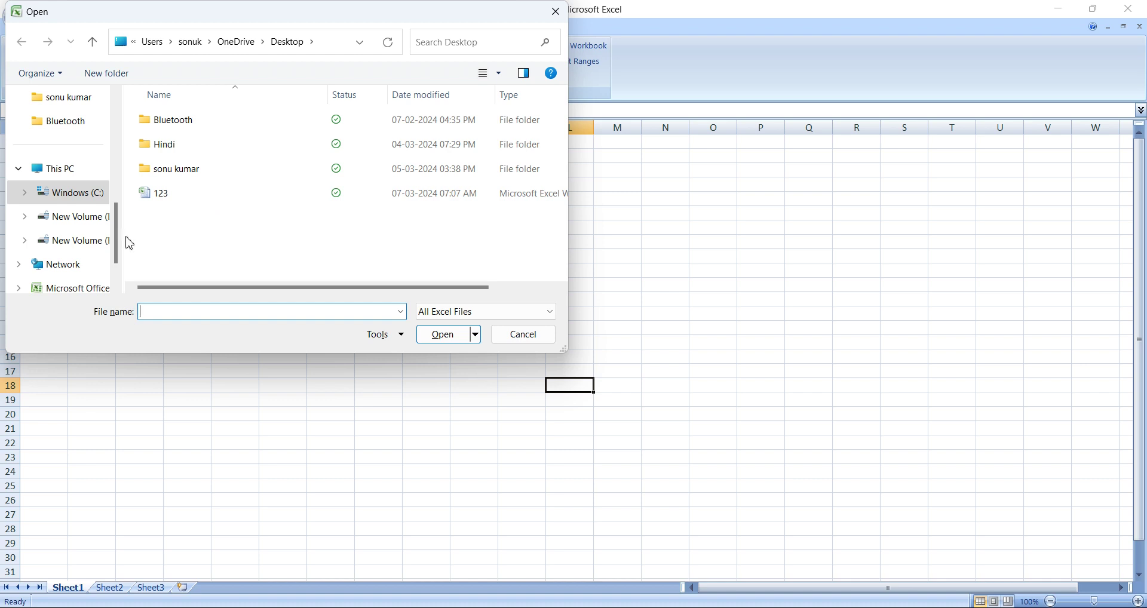
pyautogui.click(204, 203)
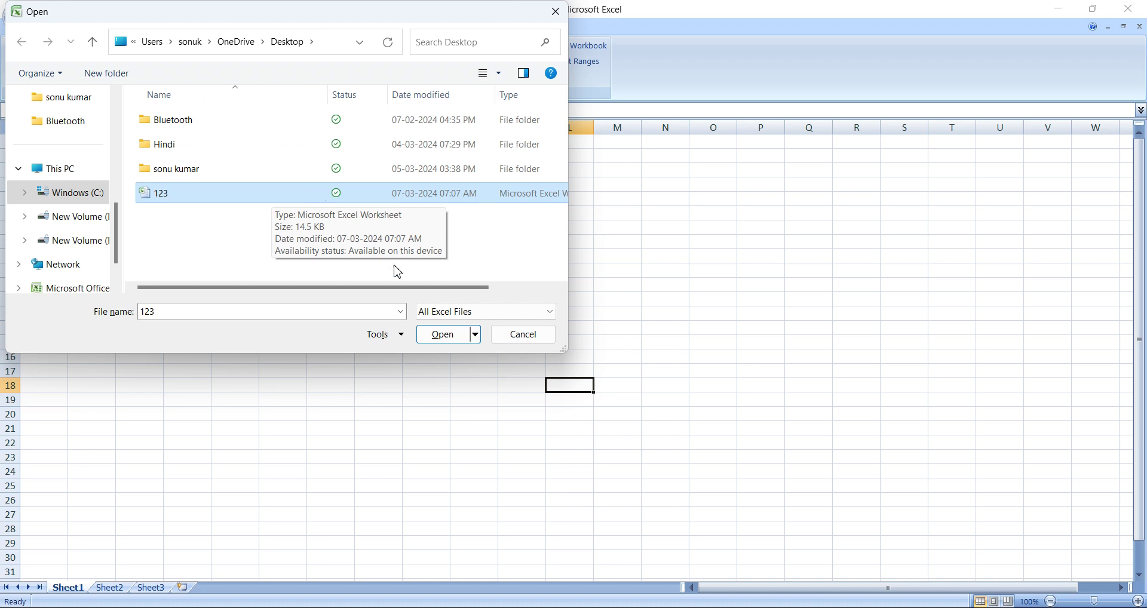
pyautogui.click(327, 199)
pyautogui.click(448, 340)
pyautogui.click(448, 342)
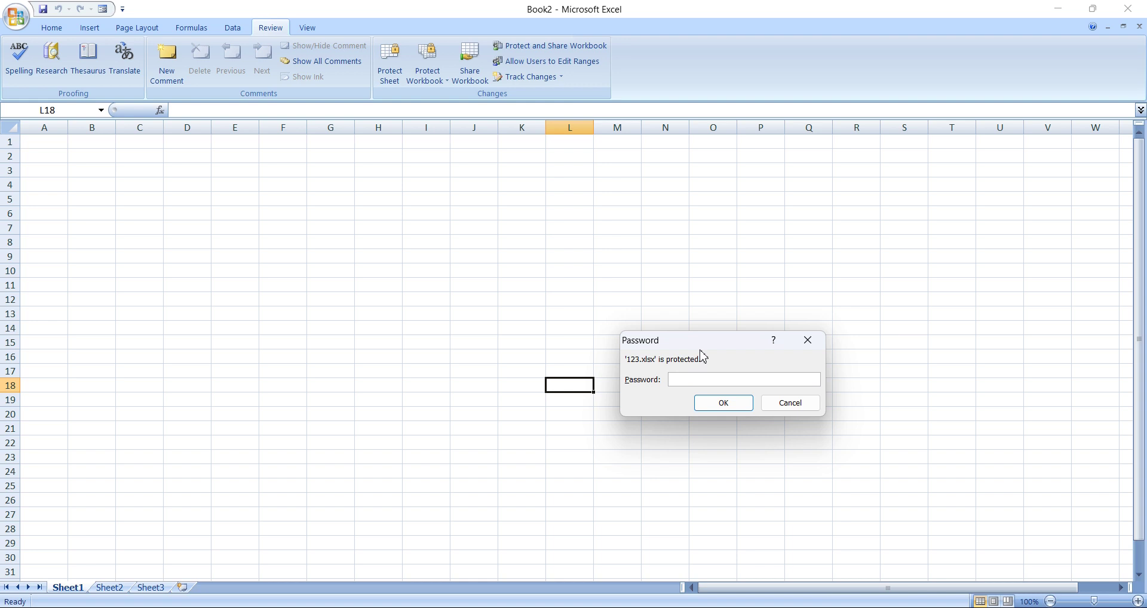
pyautogui.write('123')
pyautogui.click(724, 404)
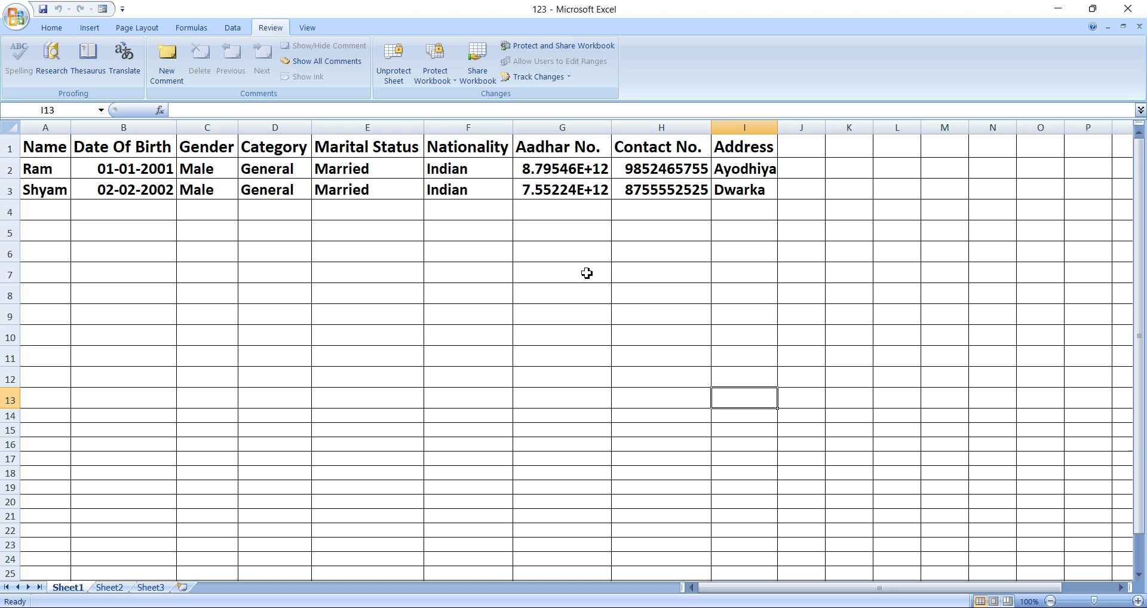
pyautogui.click(450, 230)
pyautogui.click(598, 259)
pyautogui.click(558, 219)
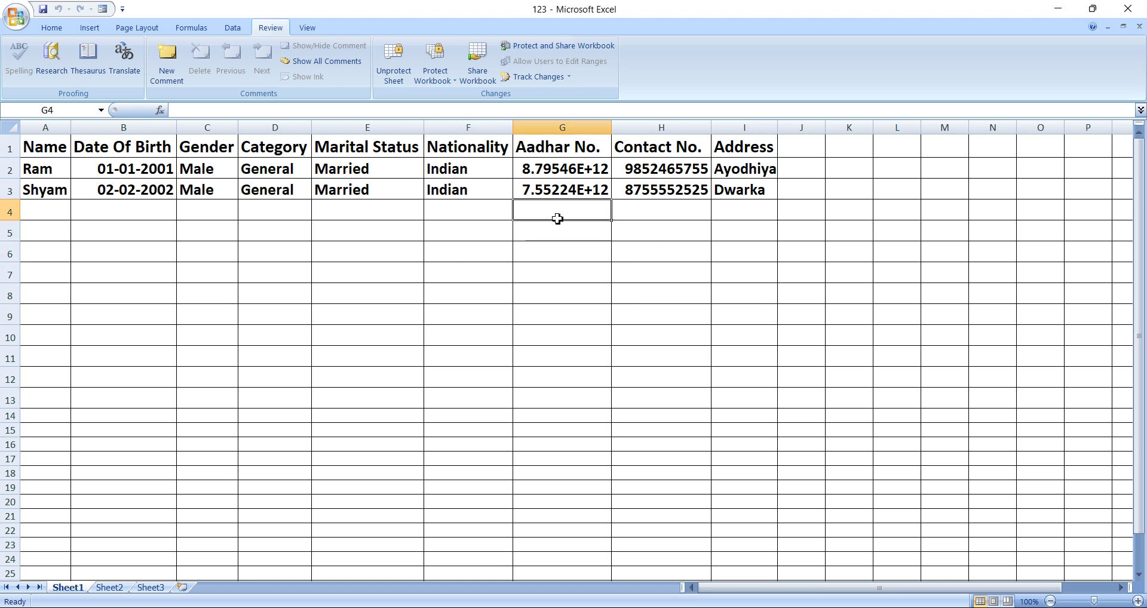
pyautogui.click(601, 278)
pyautogui.click(576, 188)
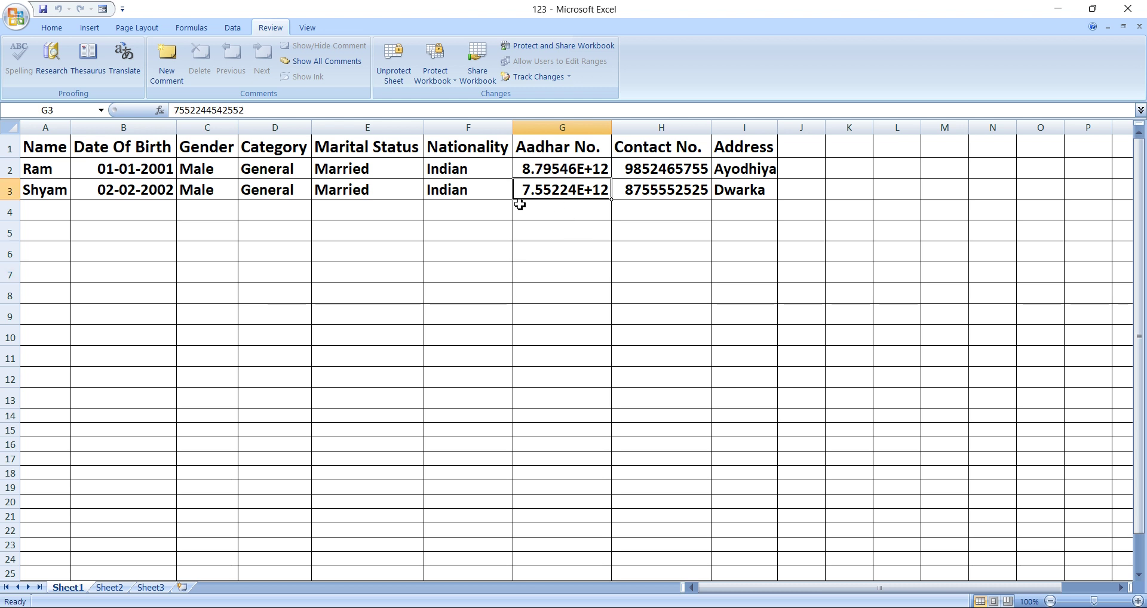
pyautogui.doubleClick(587, 192)
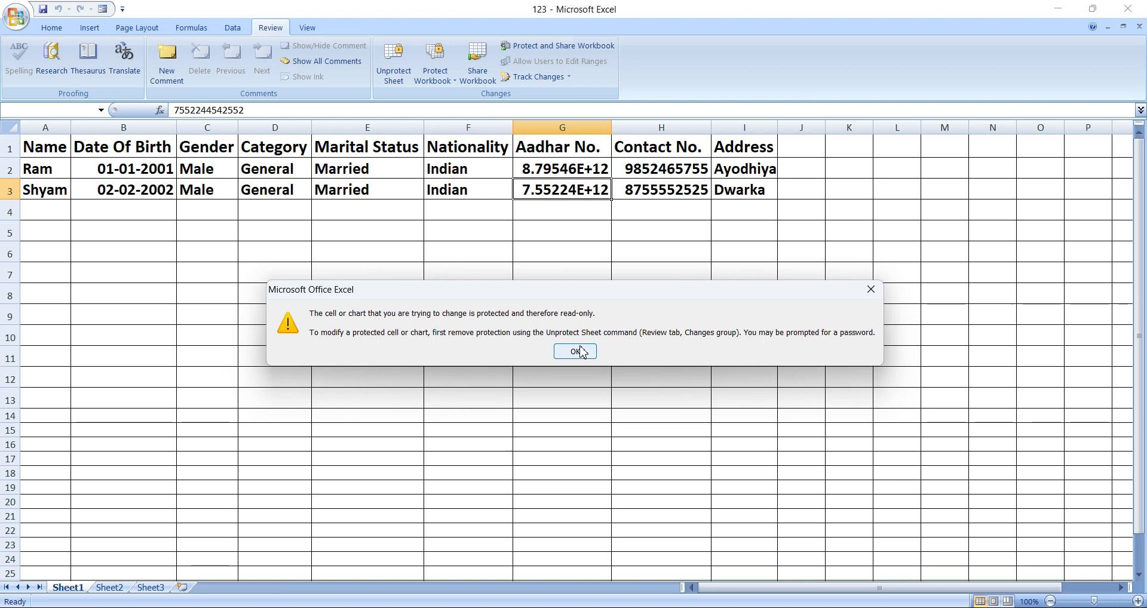
pyautogui.click(578, 352)
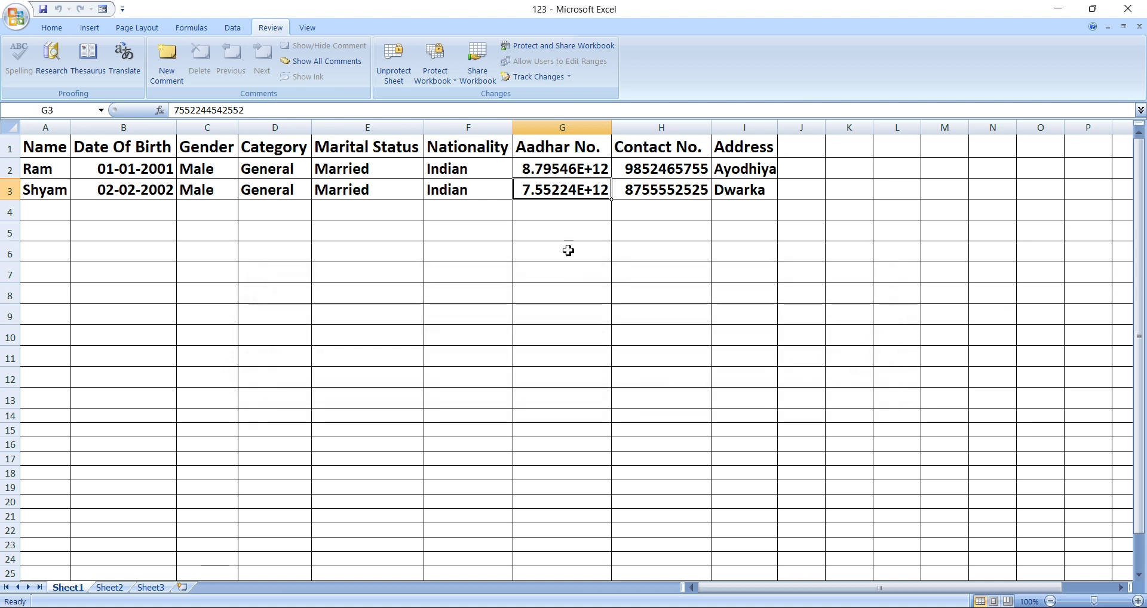
pyautogui.doubleClick(673, 195)
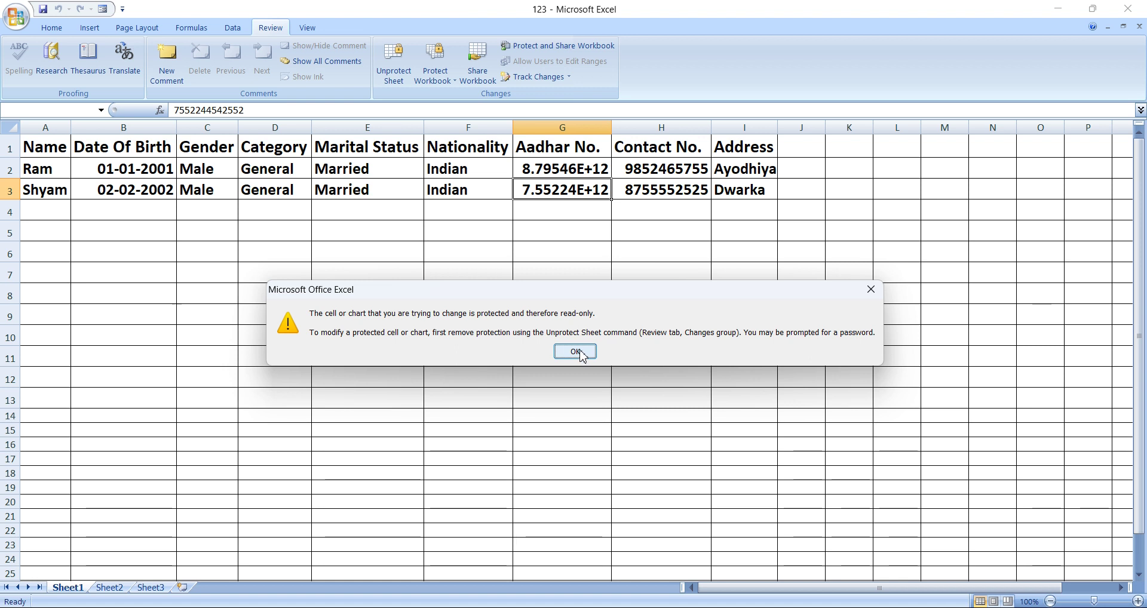
pyautogui.click(577, 351)
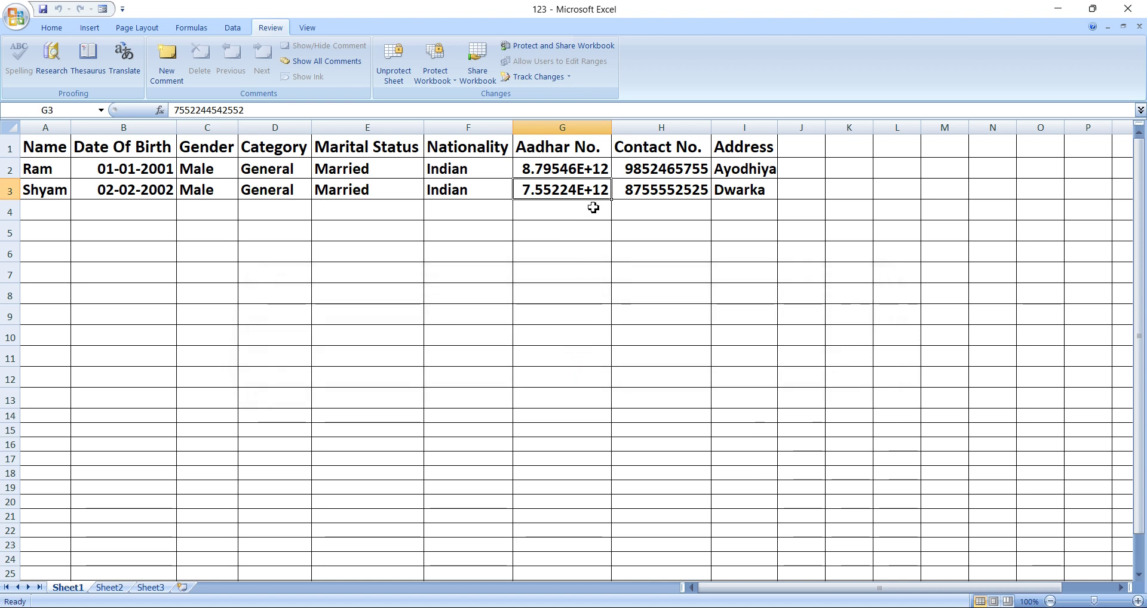
pyautogui.click(497, 192)
pyautogui.click(551, 192)
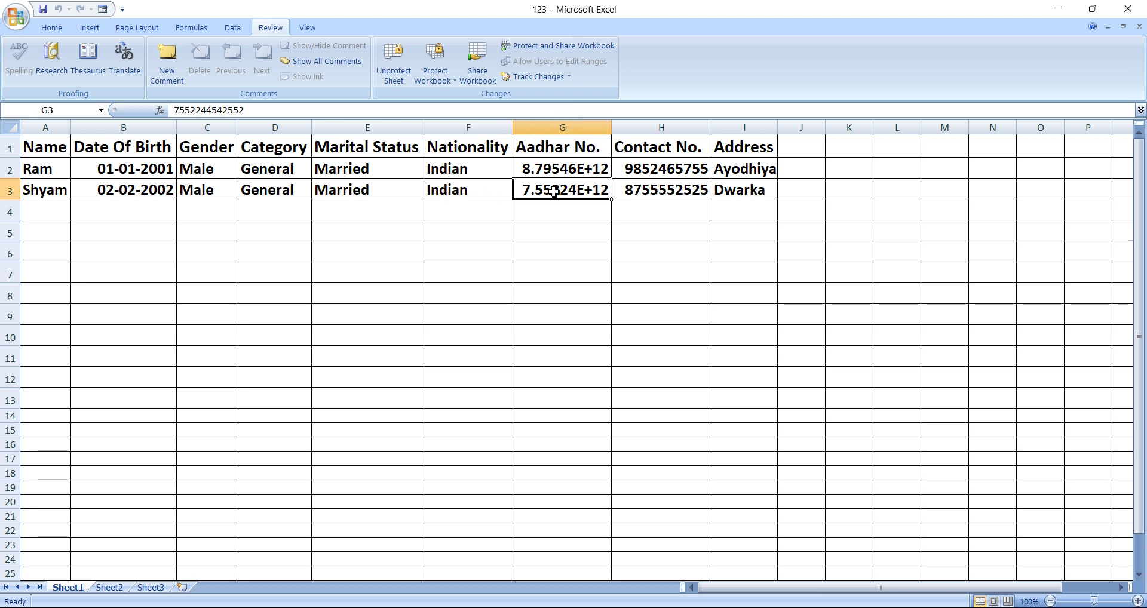
pyautogui.click(657, 193)
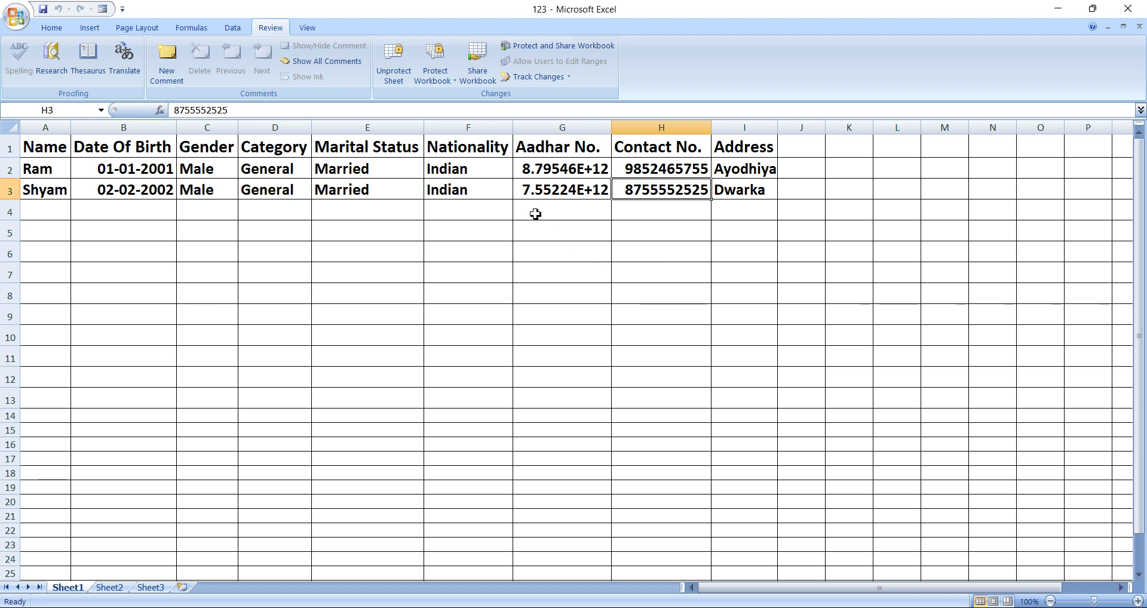
pyautogui.click(640, 255)
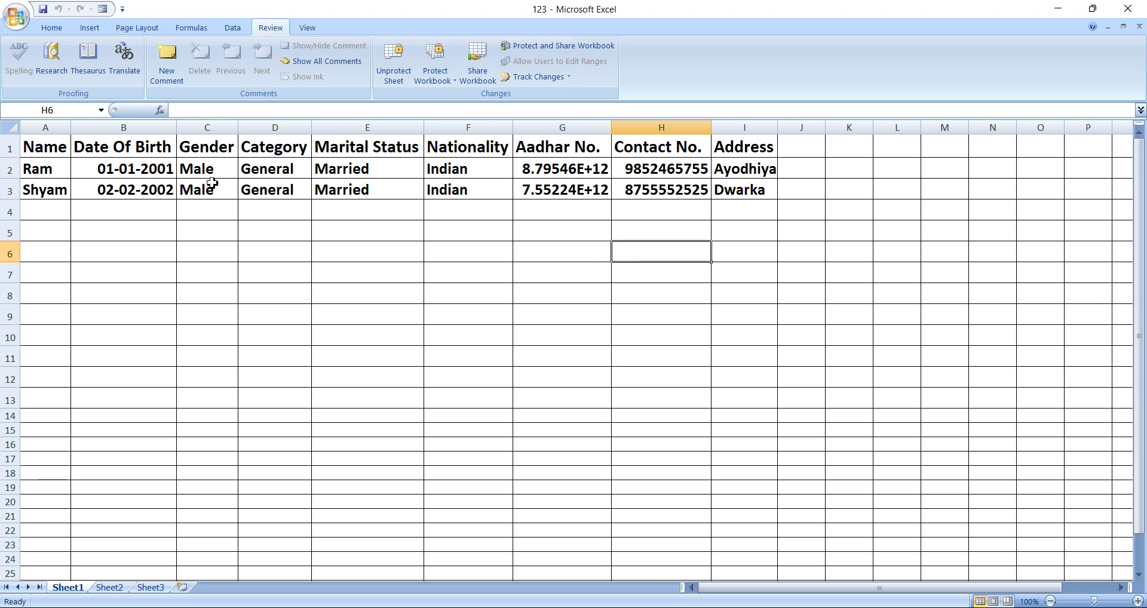
pyautogui.click(46, 148)
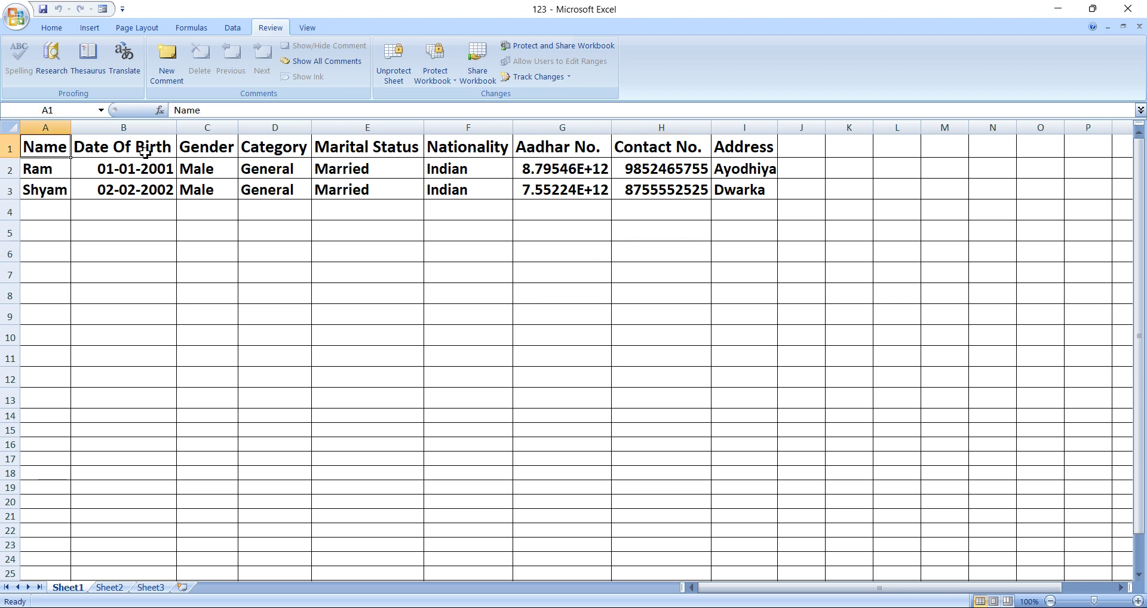
pyautogui.moveTo(52, 145); pyautogui.dragTo(750, 209)
pyautogui.click(754, 261)
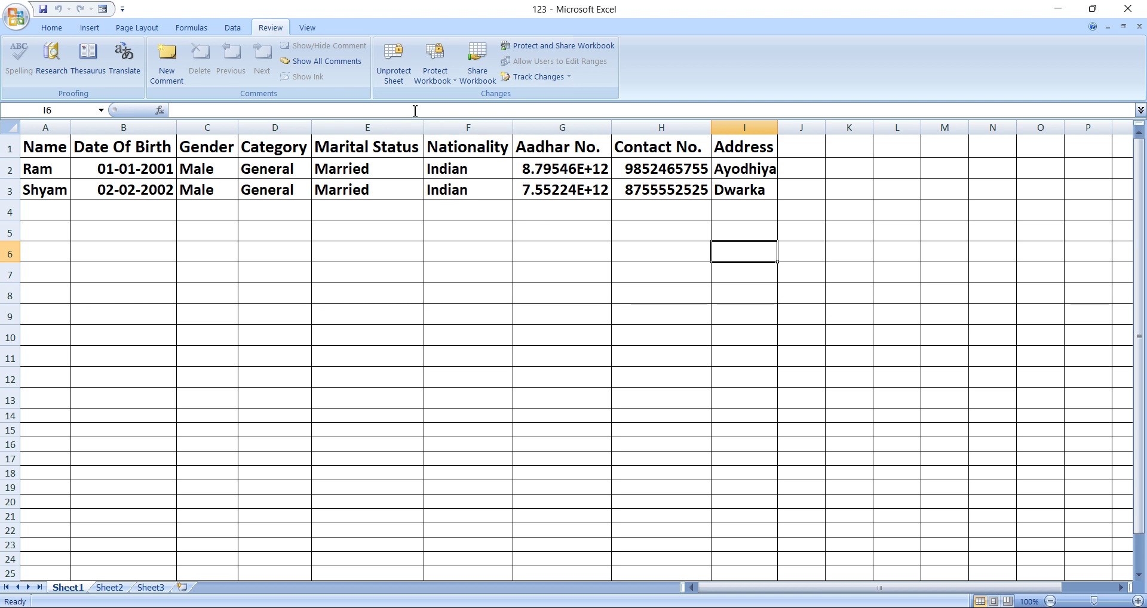
# Unprotect Sheet1 by entering its password.
pyautogui.click(402, 66)
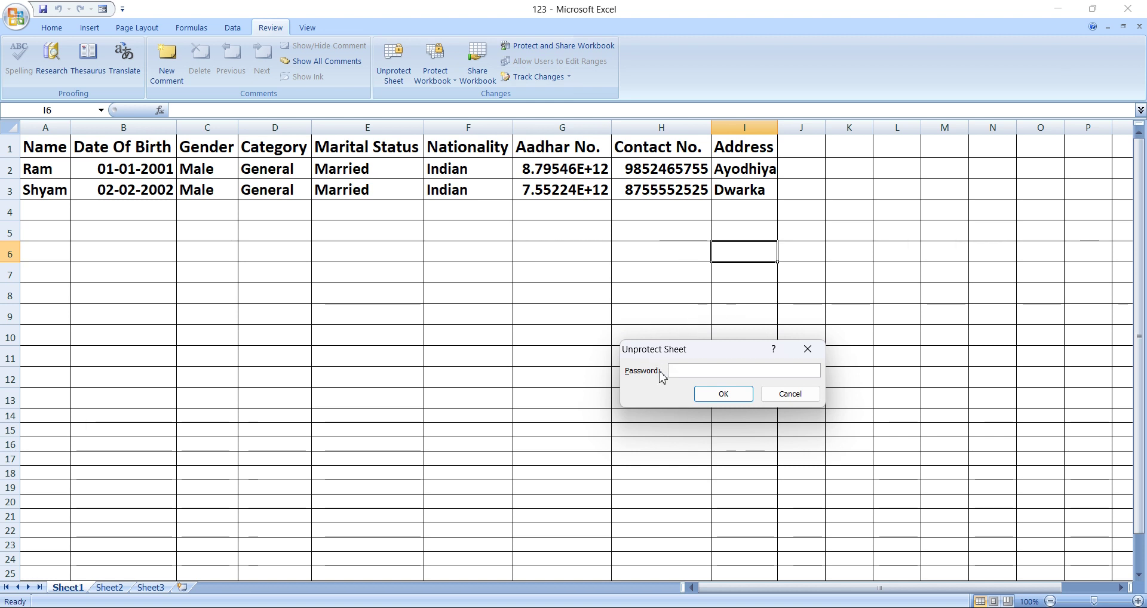
pyautogui.moveTo(713, 350); pyautogui.dragTo(739, 305)
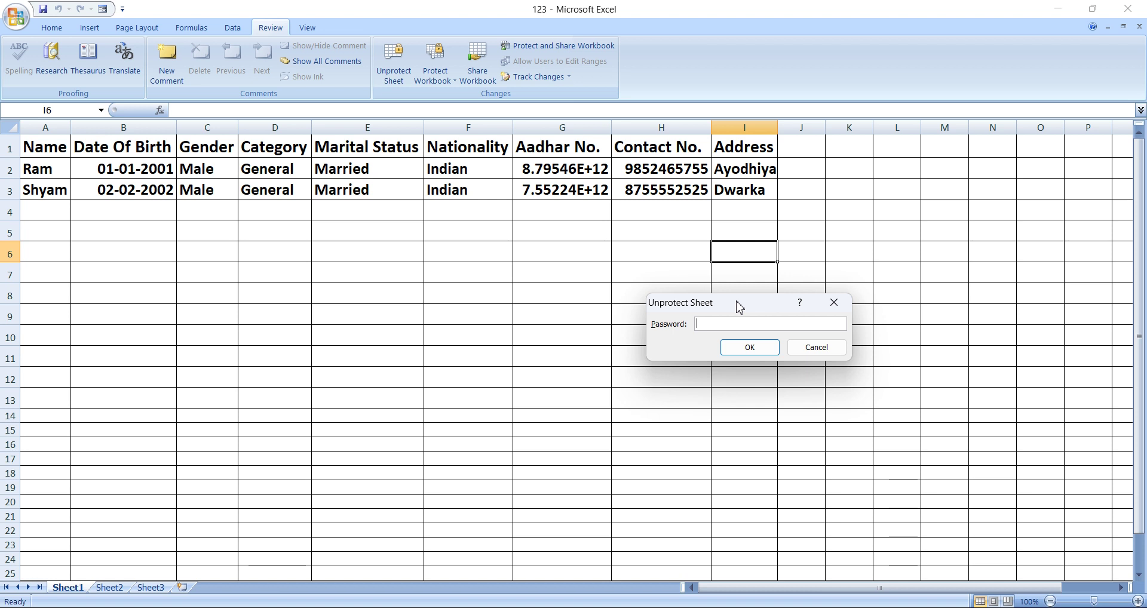
pyautogui.write('123')
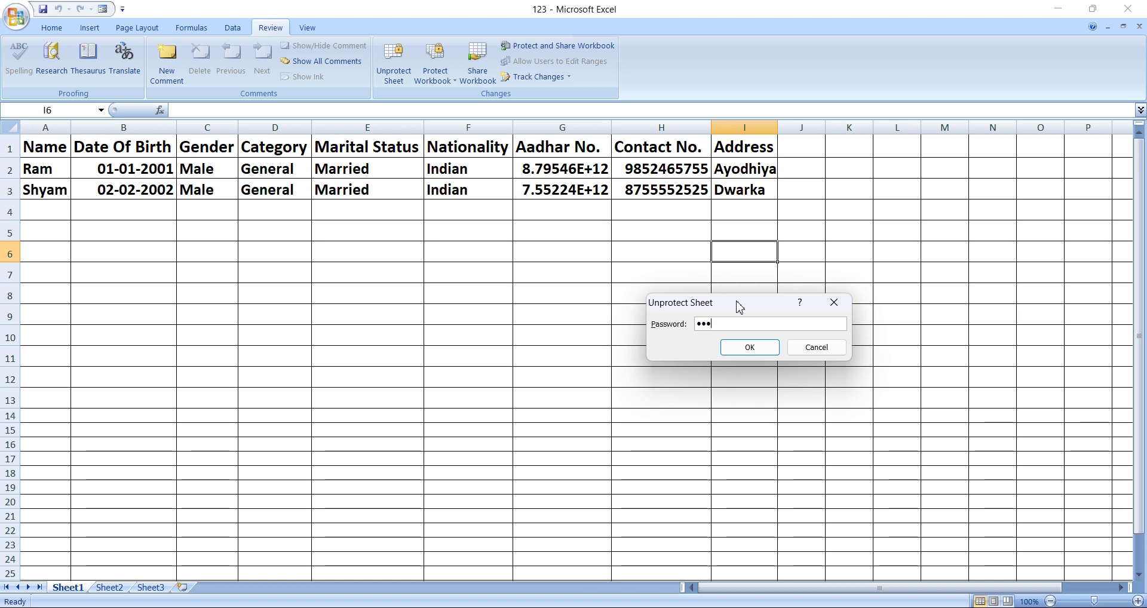
pyautogui.click(756, 352)
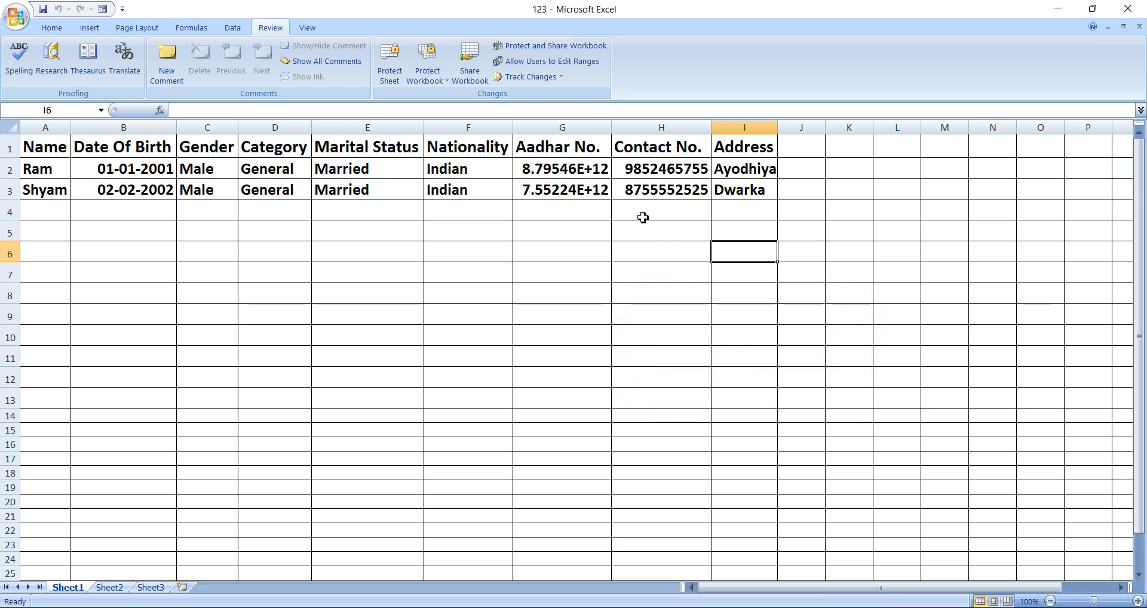
# Clear the Aadhar No. value in G3 to test editing, then restore it.
pyautogui.click(573, 192)
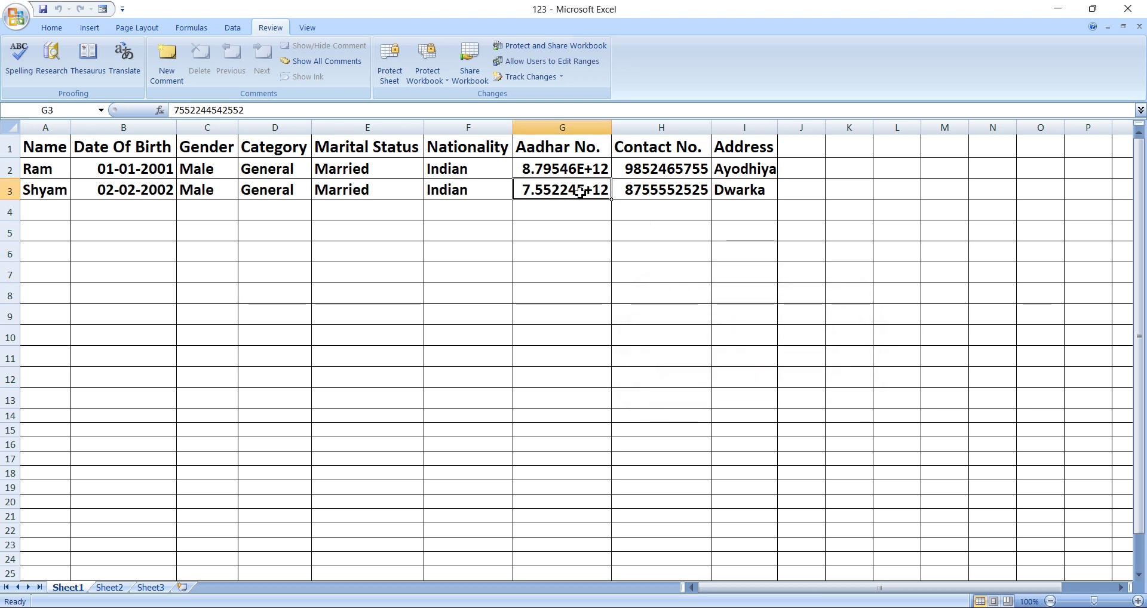
pyautogui.press('BackSpace')
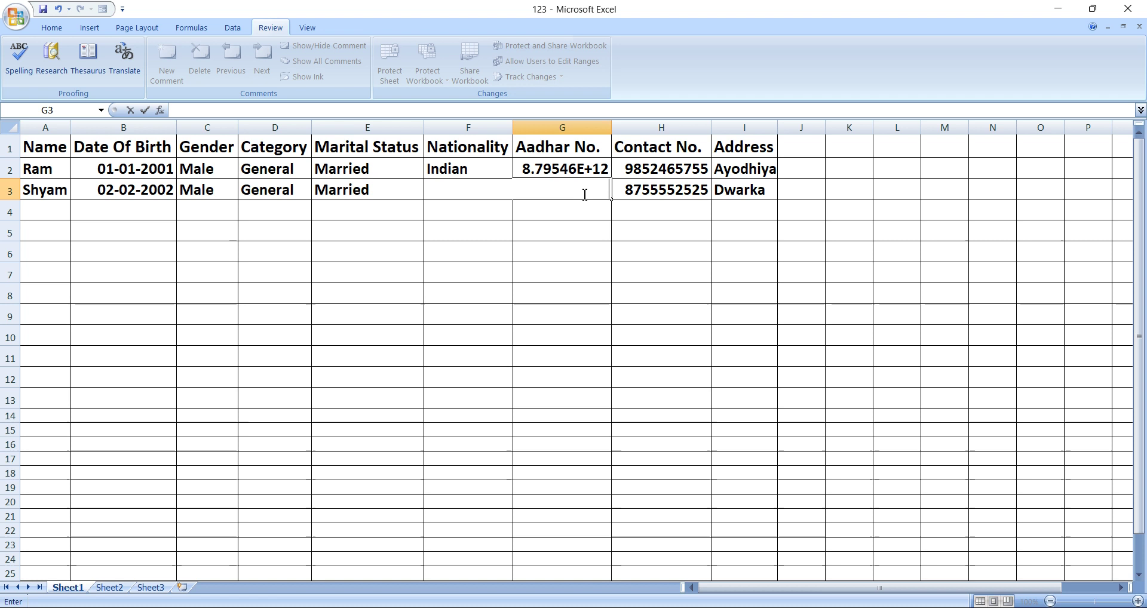
pyautogui.click(597, 269)
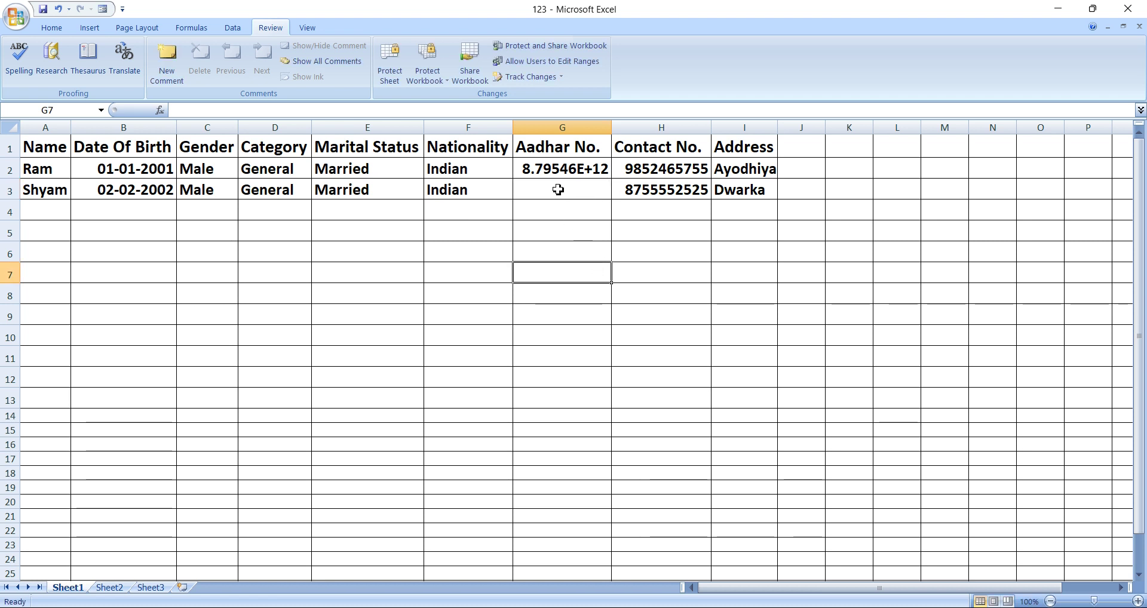
pyautogui.click(558, 189)
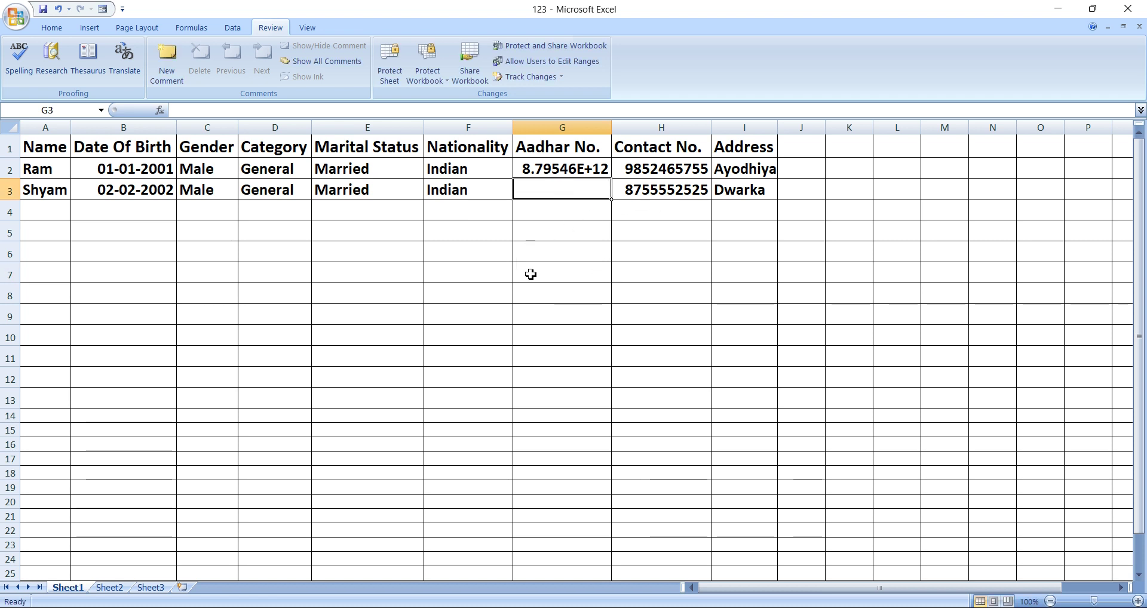
pyautogui.hotkey('ctrl', 'v')
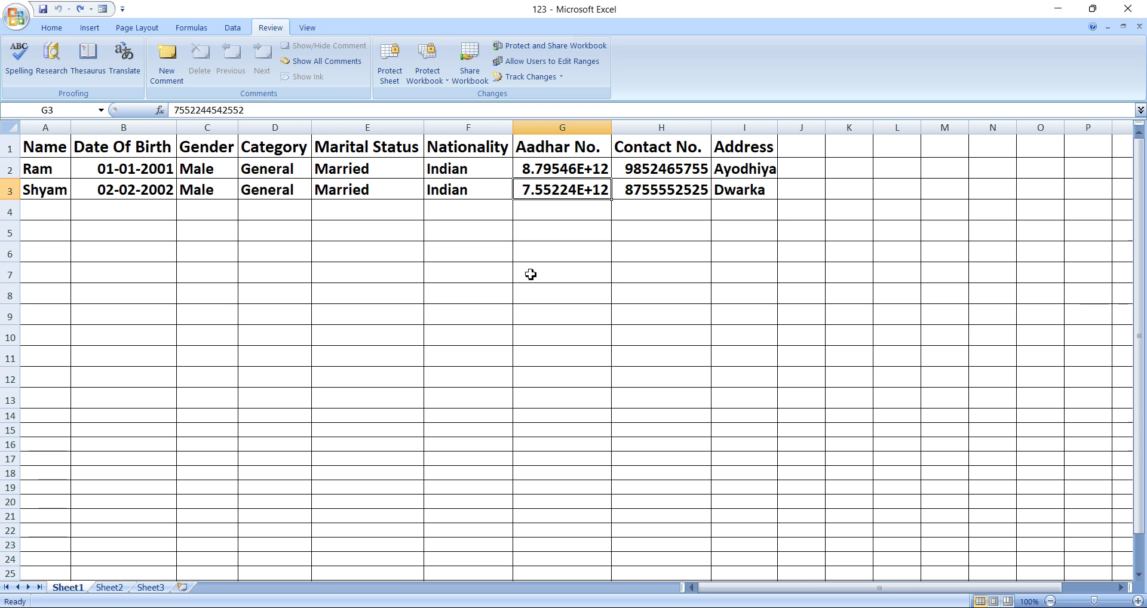
pyautogui.click(566, 240)
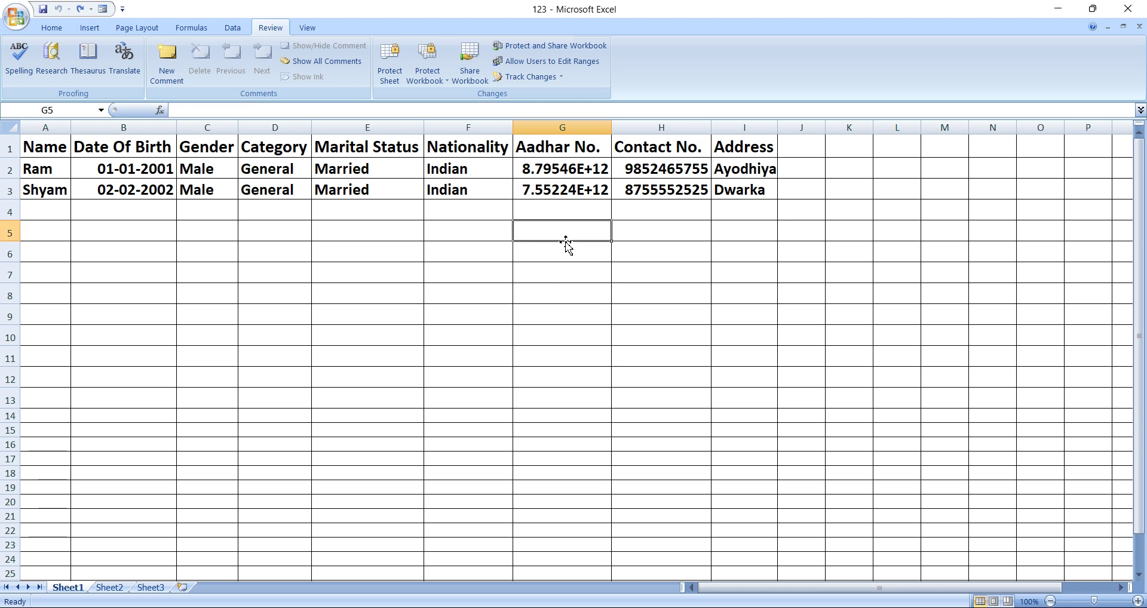